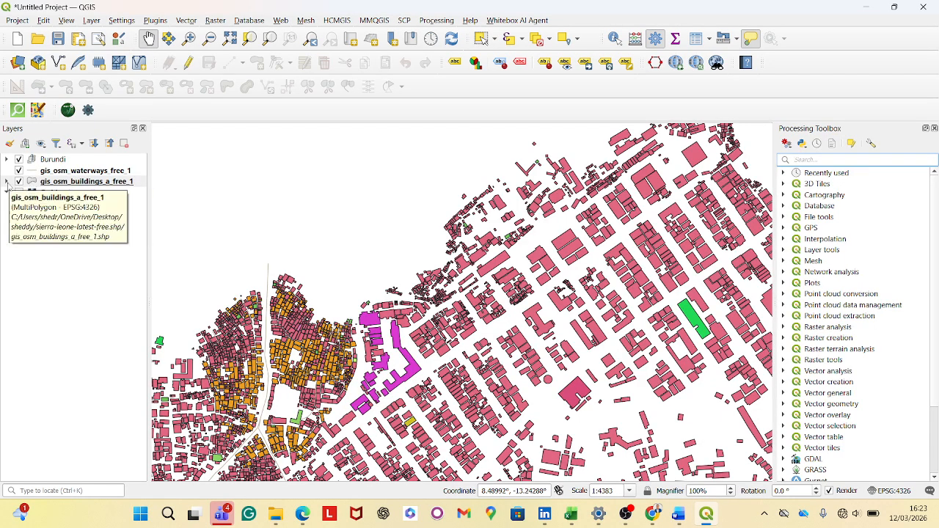
- Examine the building categories and their symbol colours in the gis_osm_buildings_a_free_1 layer's legend, and collapse it
left_click(7, 182)
scroll(80, 286, "down", 2)
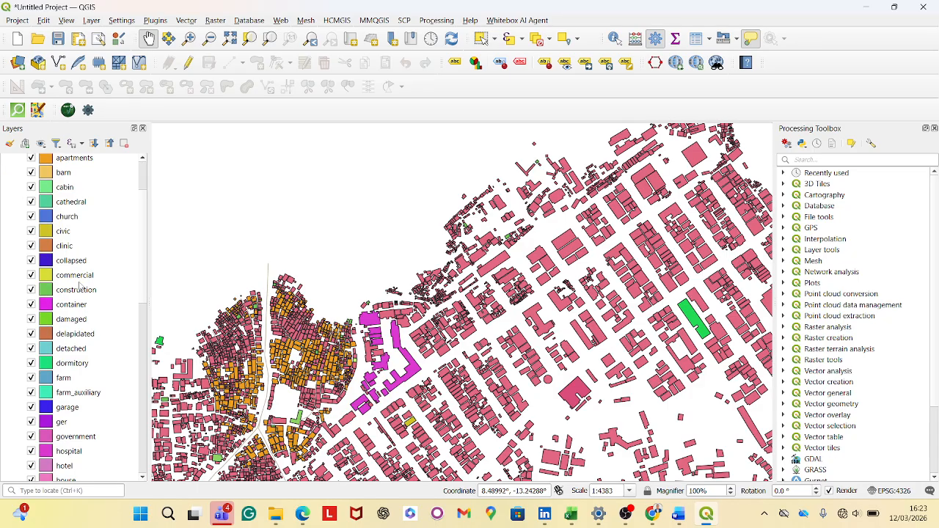
scroll(80, 286, "up", 1)
scroll(83, 286, "down", 2)
scroll(85, 287, "down", 1)
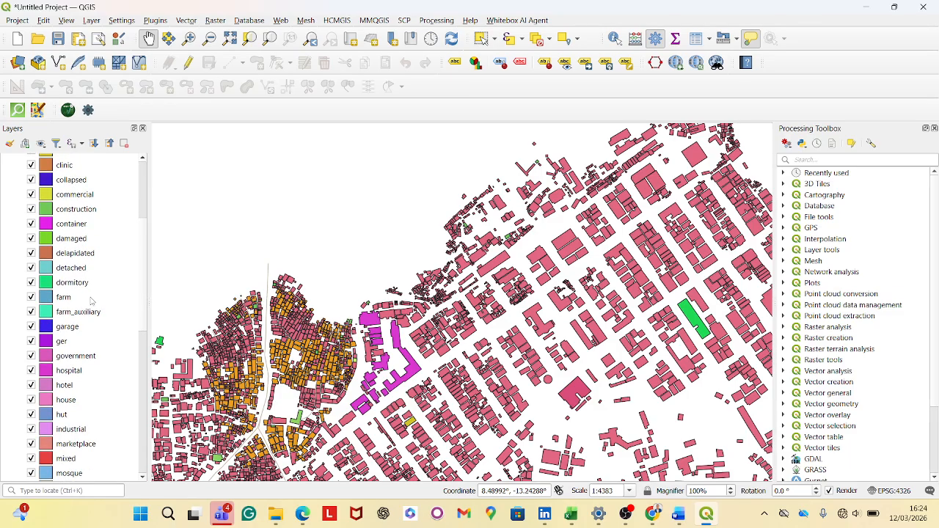
scroll(91, 299, "down", 1)
scroll(92, 301, "up", 5)
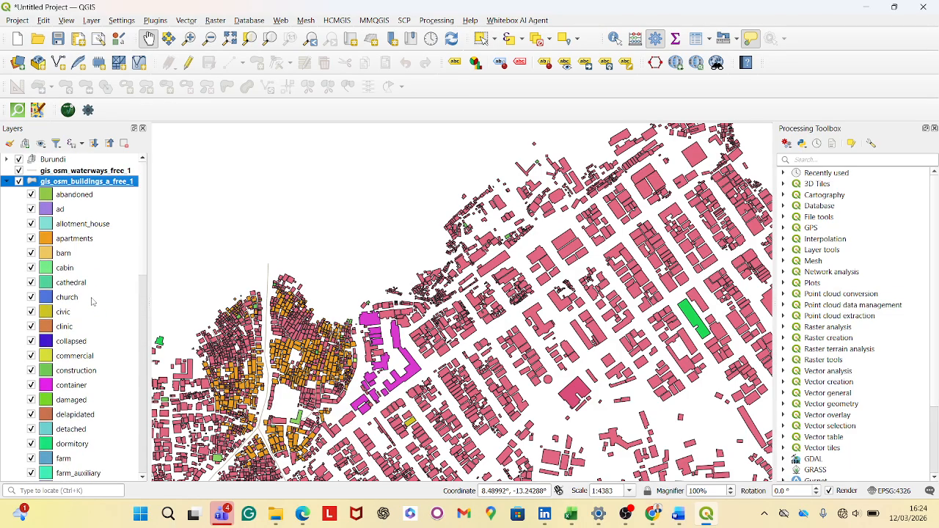
scroll(91, 301, "down", 11)
scroll(92, 300, "up", 11)
left_click(7, 181)
scroll(404, 329, "up", 1)
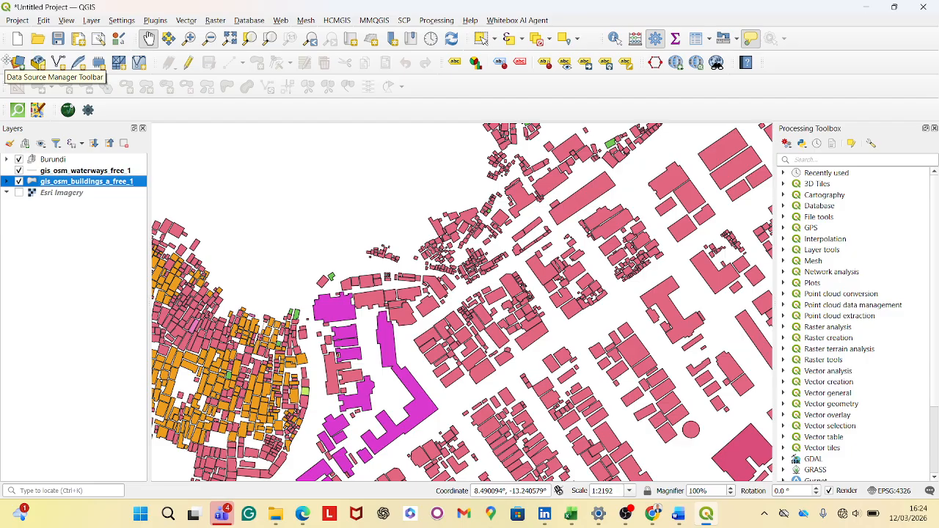
left_click(91, 20)
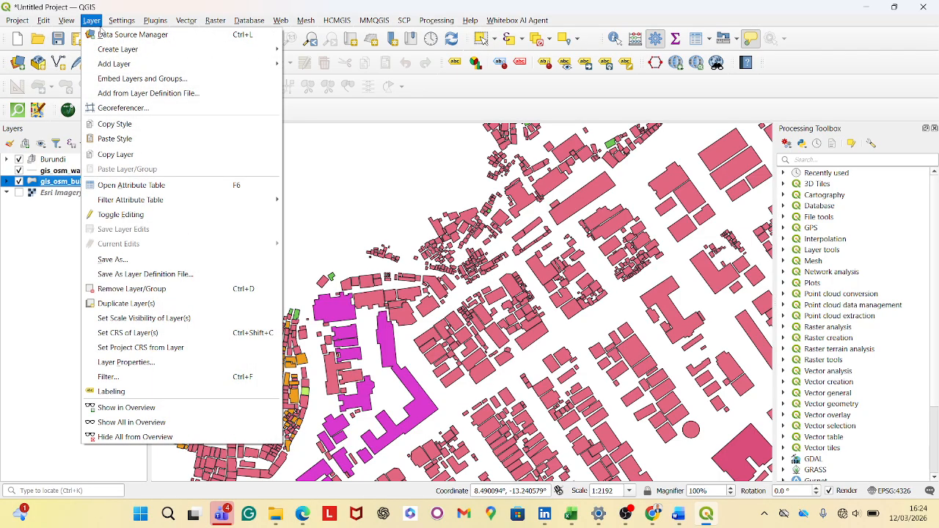
mouse_move(134, 55)
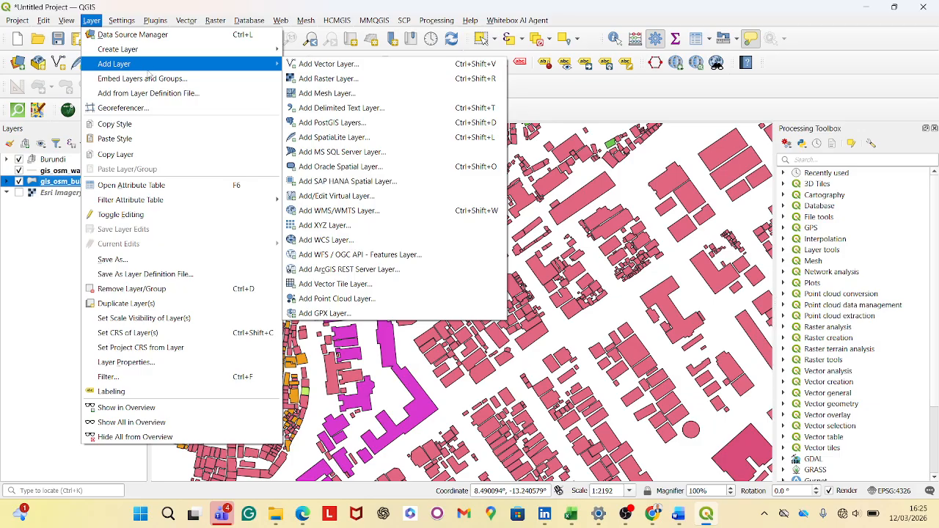
left_click(29, 267)
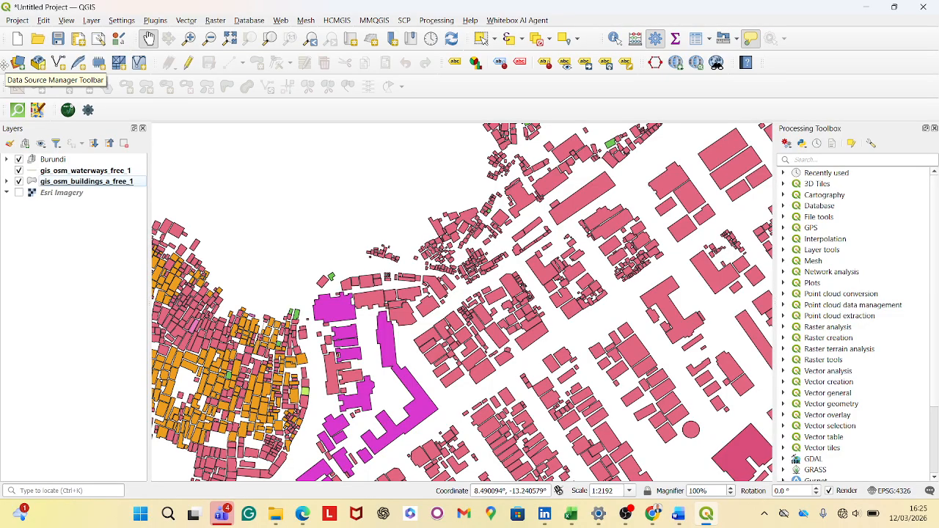
- Hide the Data Source Manager toolbar
left_click(66, 20)
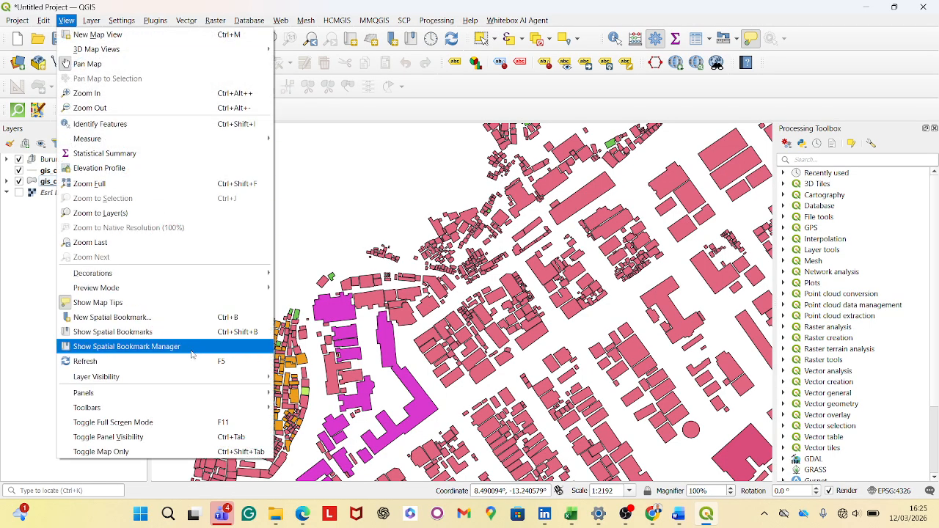
mouse_move(218, 410)
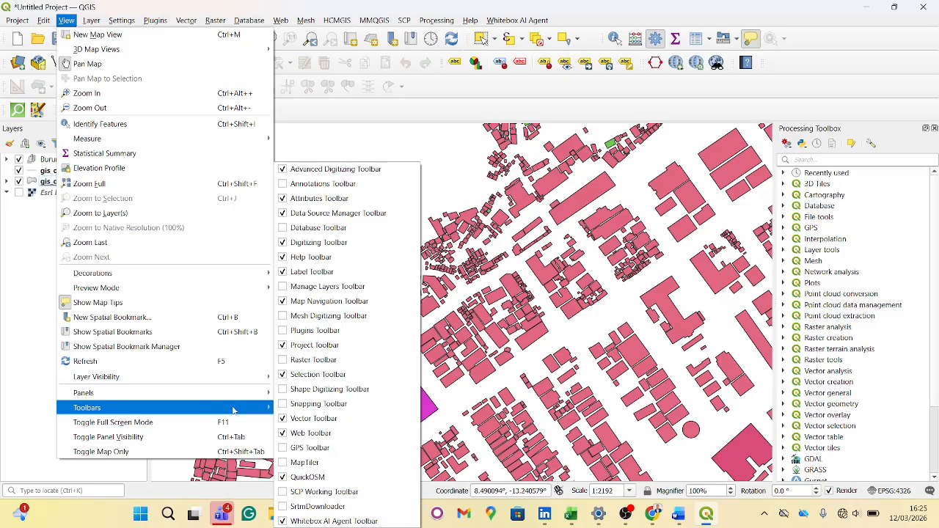
left_click(284, 214)
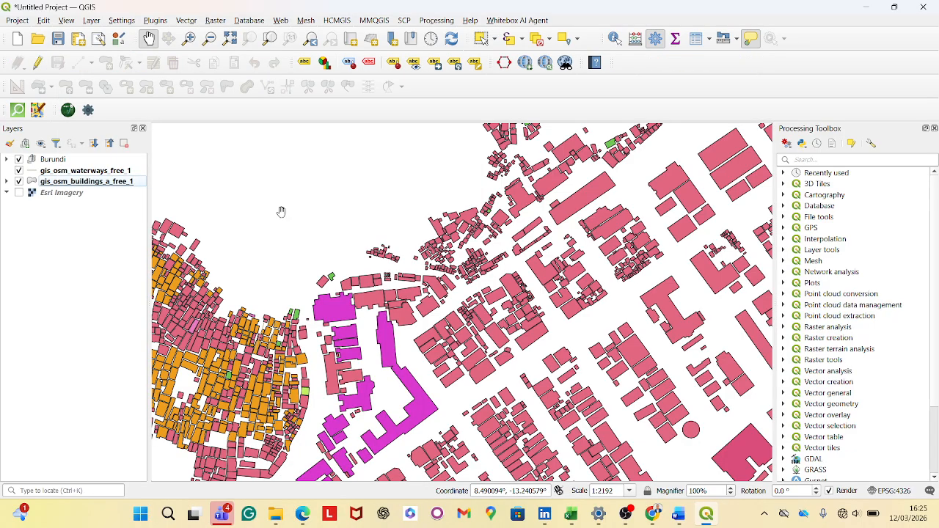
- Show the Data Source Manager toolbar again
scroll(379, 360, "down", 1)
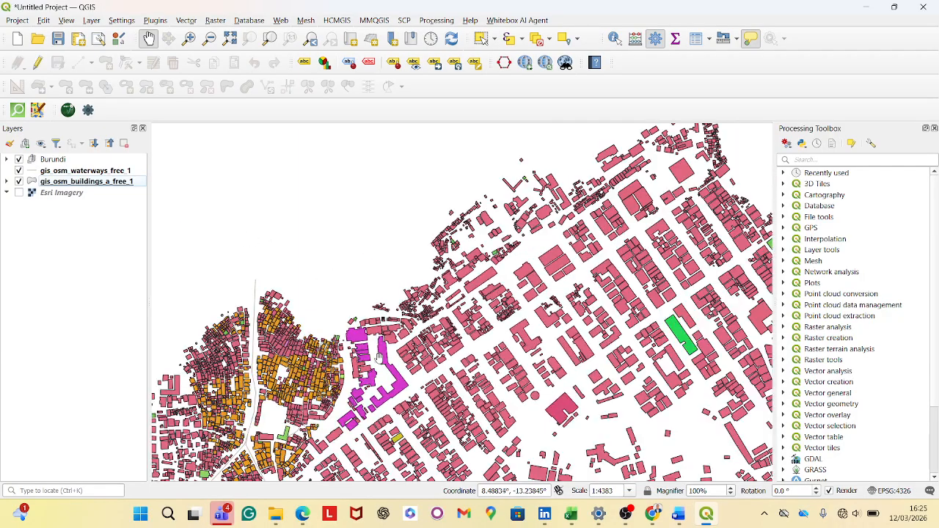
scroll(356, 310, "down", 1)
scroll(359, 328, "up", 2)
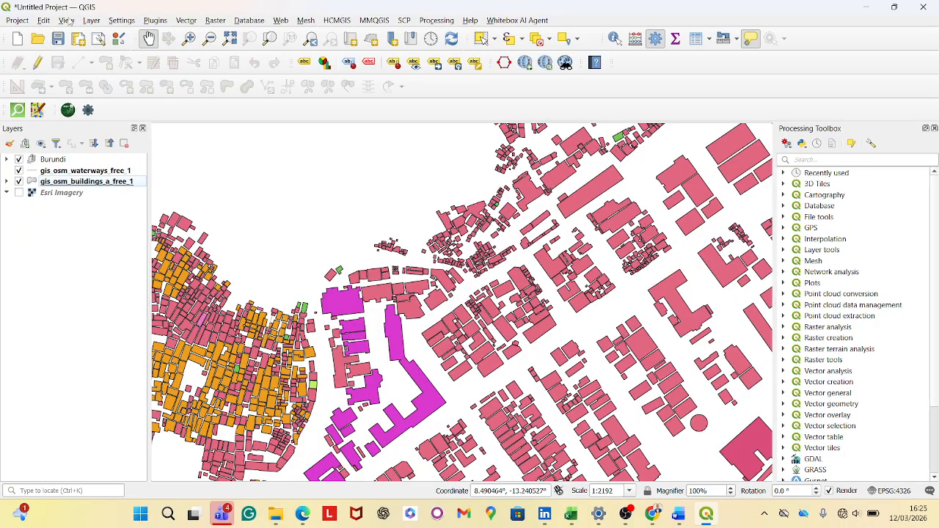
left_click(66, 20)
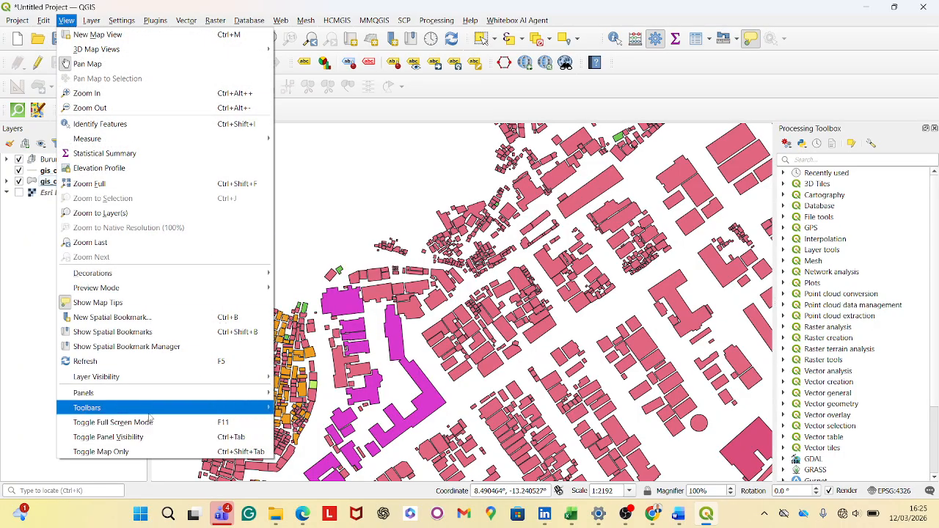
mouse_move(149, 411)
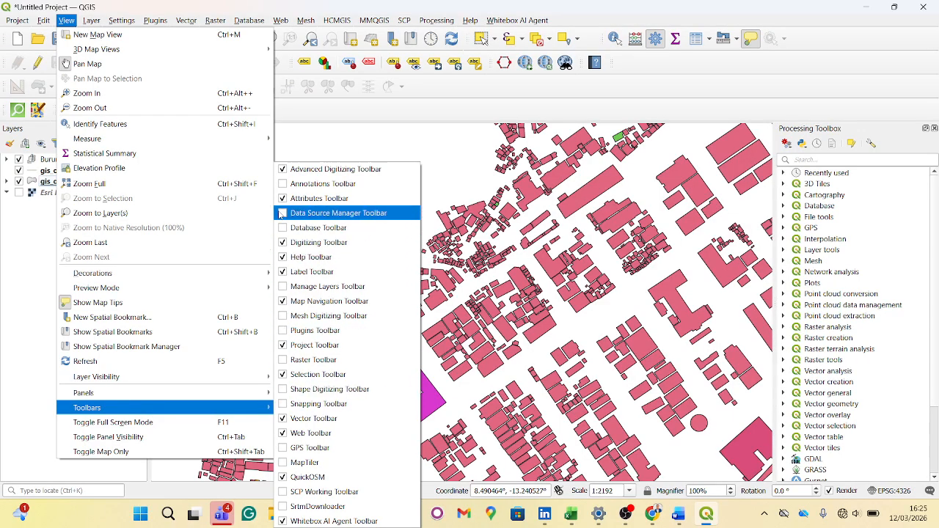
left_click(282, 214)
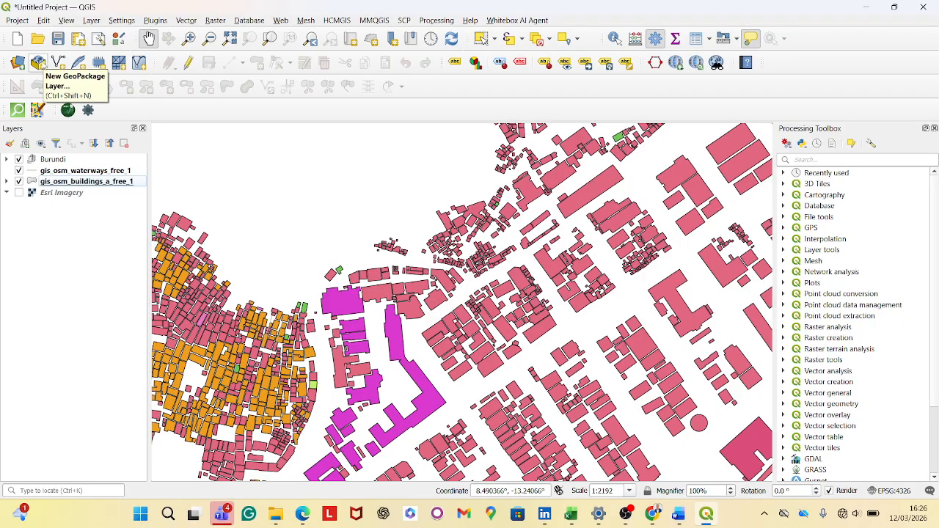
- Start a new GeoPackage layer and browse to the Desktop folder as the location for its database file
left_click(38, 62)
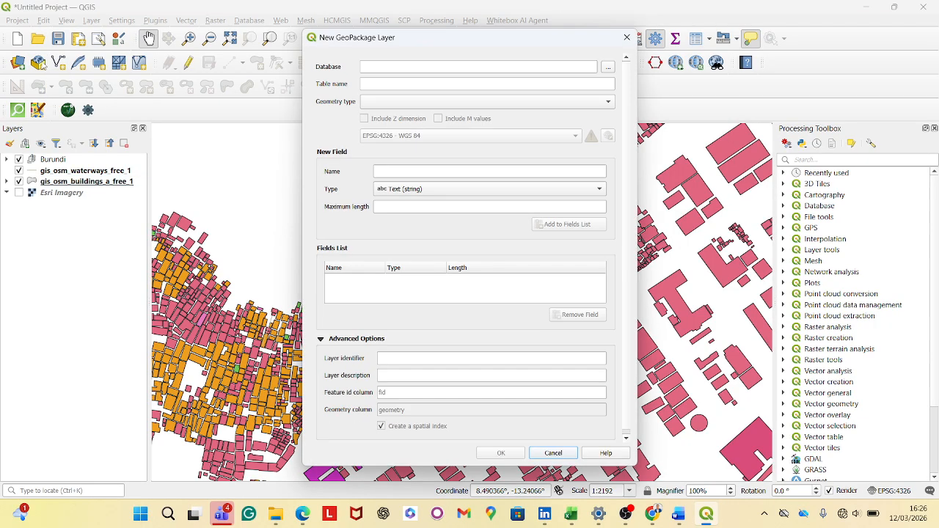
left_click(628, 37)
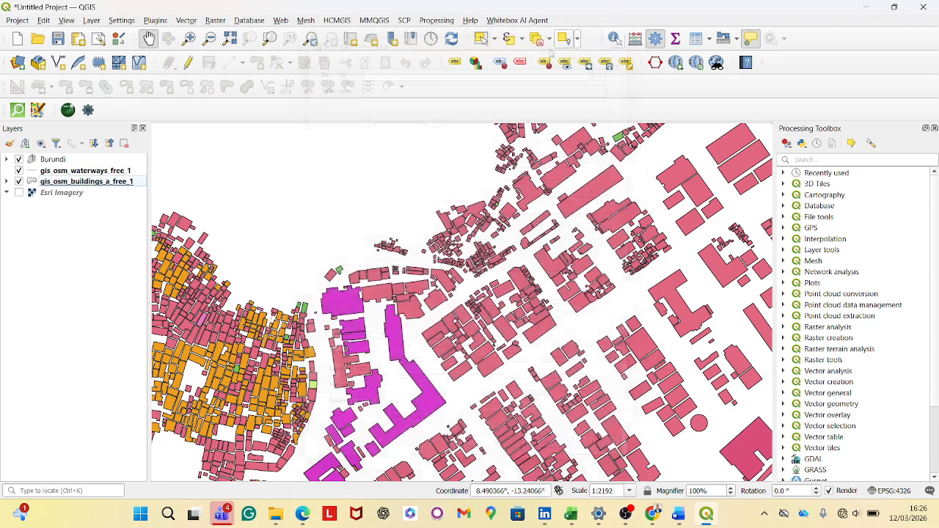
left_click(91, 20)
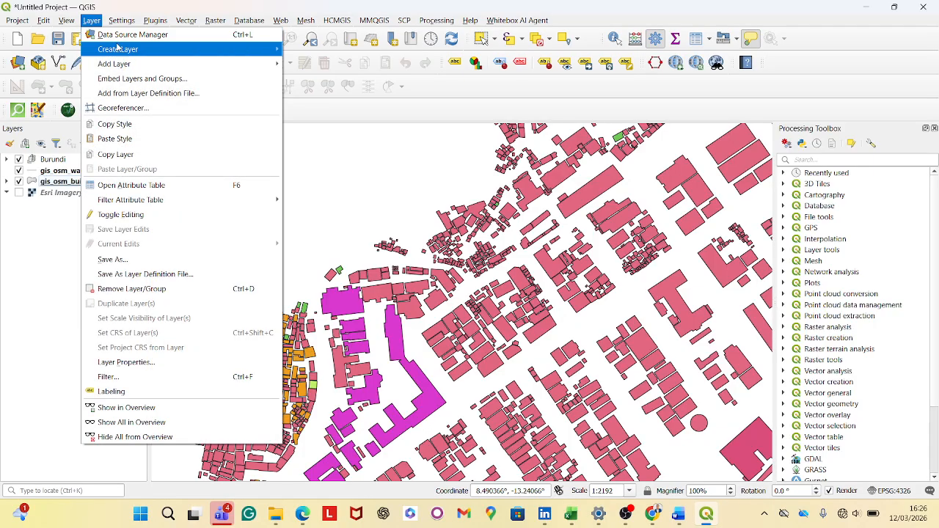
mouse_move(131, 55)
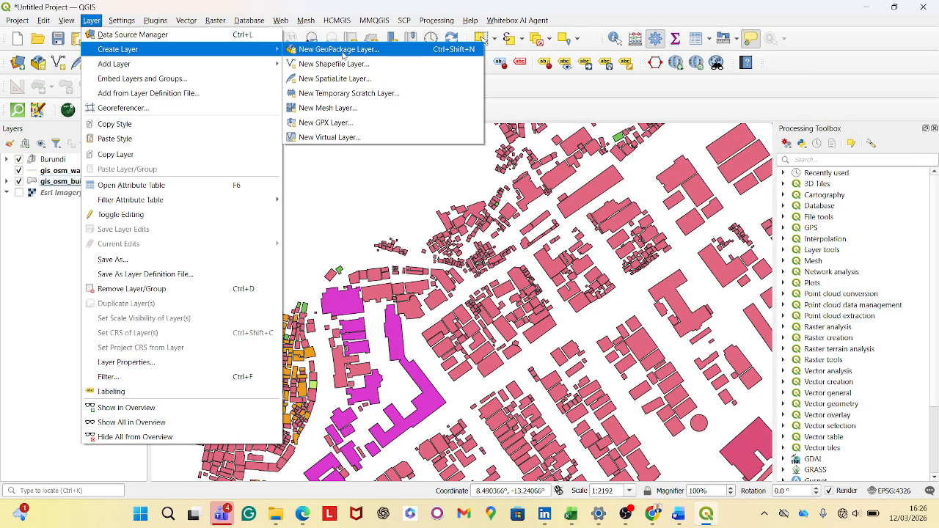
left_click(342, 49)
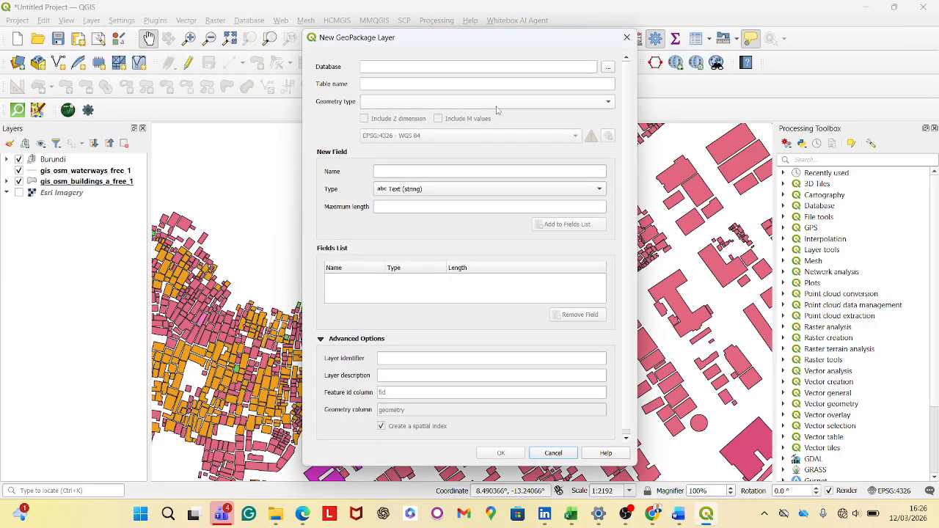
left_click(608, 68)
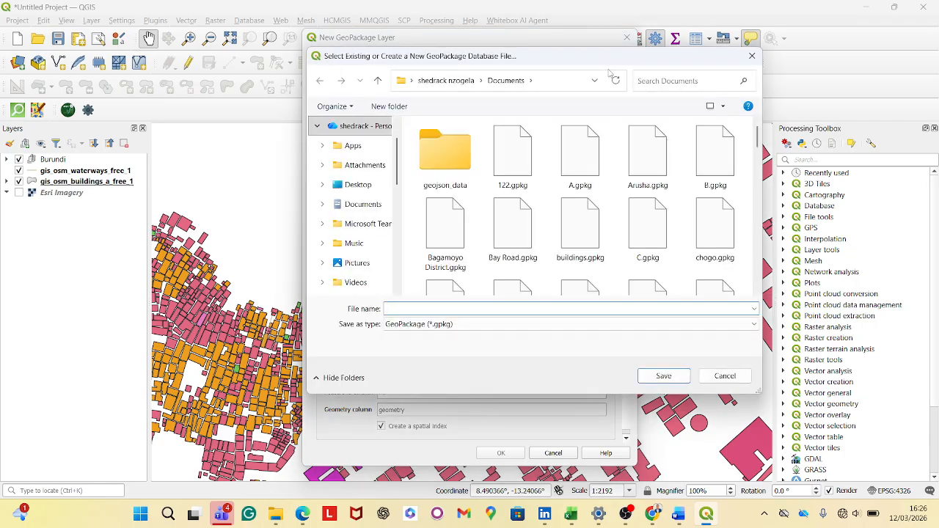
scroll(358, 246, "down", 2)
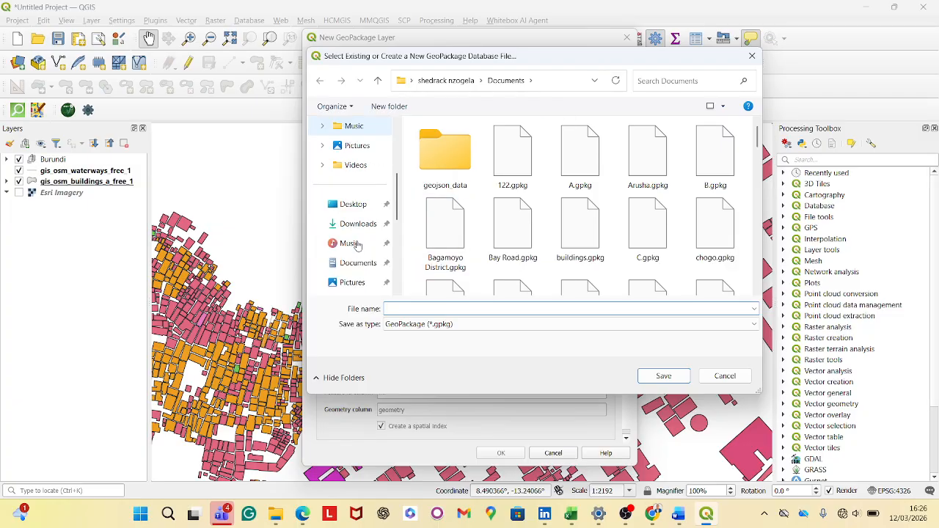
scroll(357, 246, "up", 2)
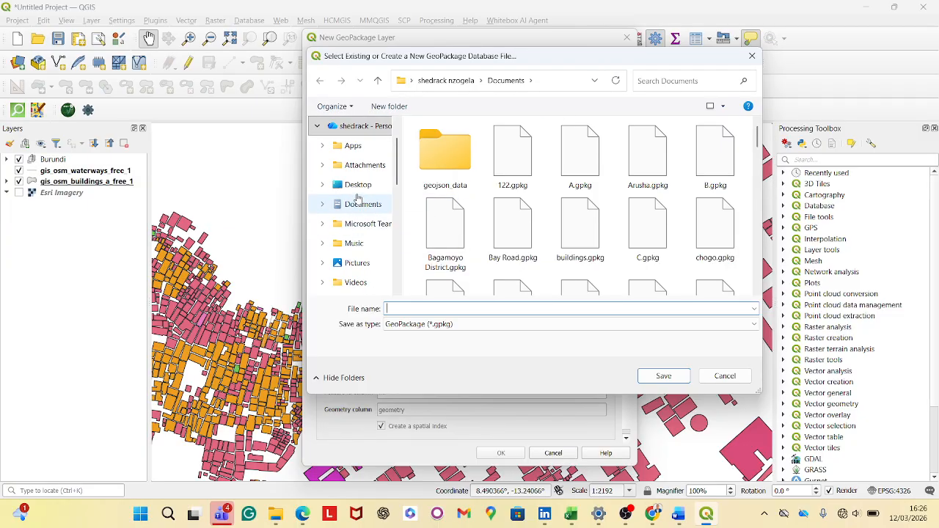
left_click(358, 192)
scroll(472, 224, "down", 1)
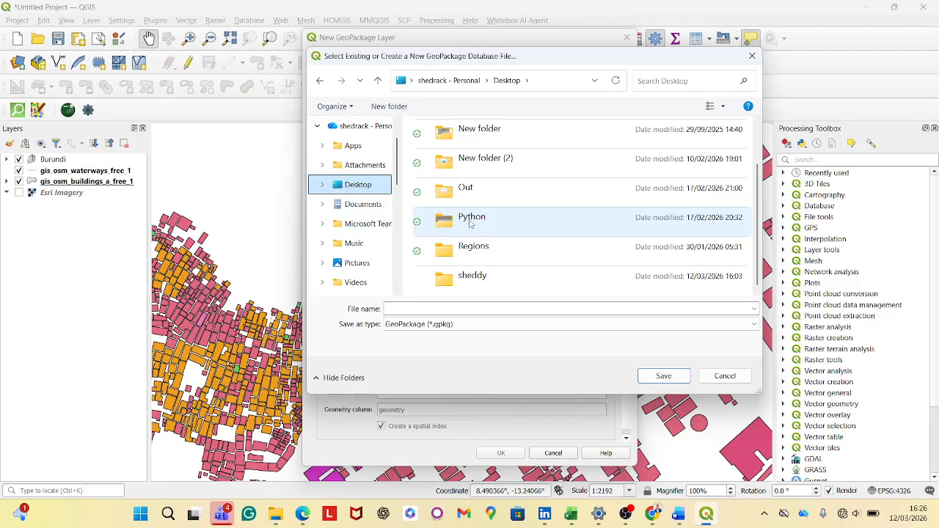
left_click(481, 278)
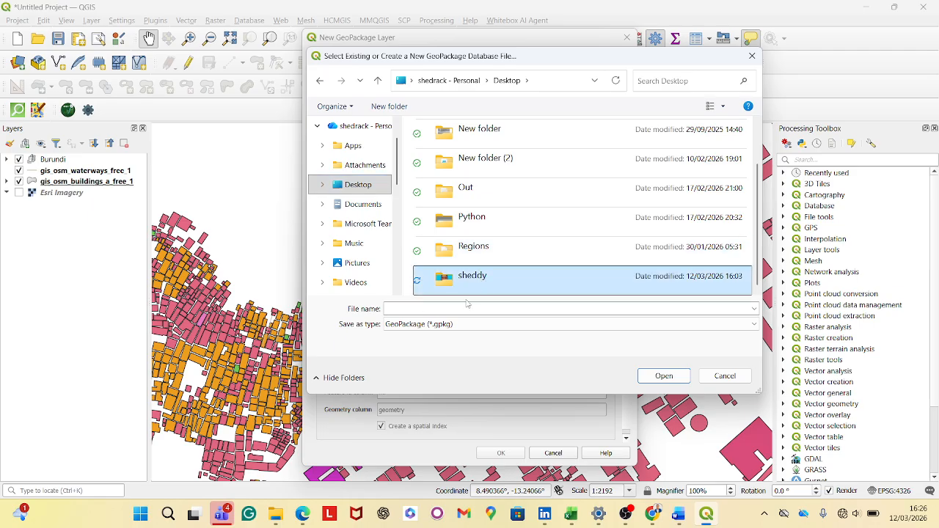
- Name the GeoPackage database file "My site" and save it on the Desktop
left_click(441, 309)
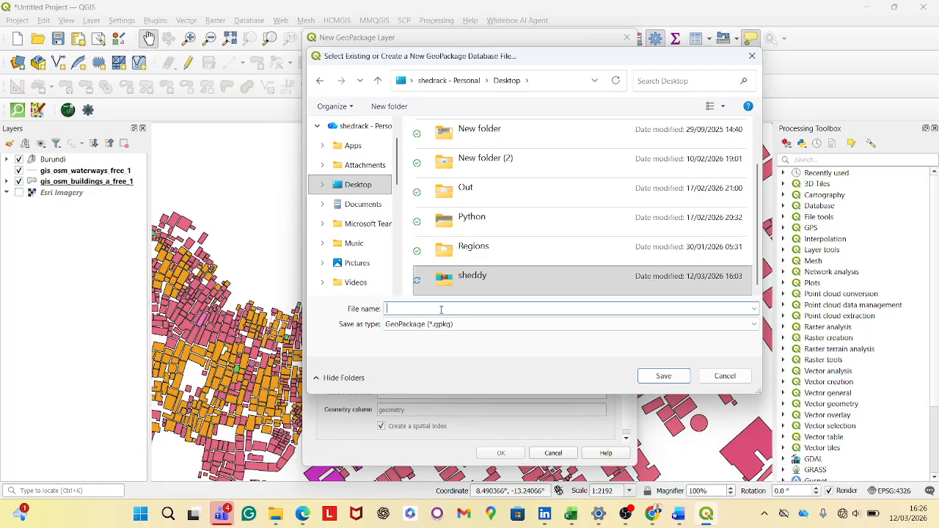
key("Caps_Lock")
type("M")
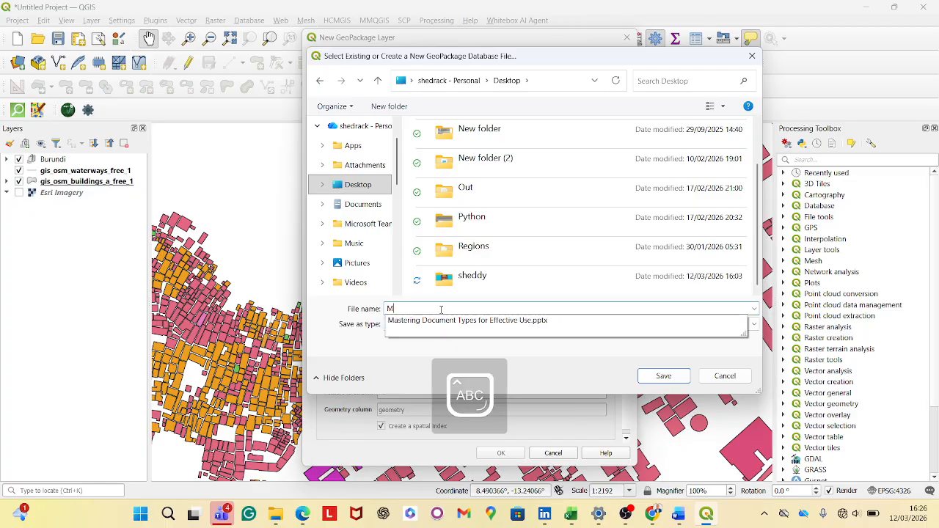
key("Caps_Lock")
key("BackSpace")
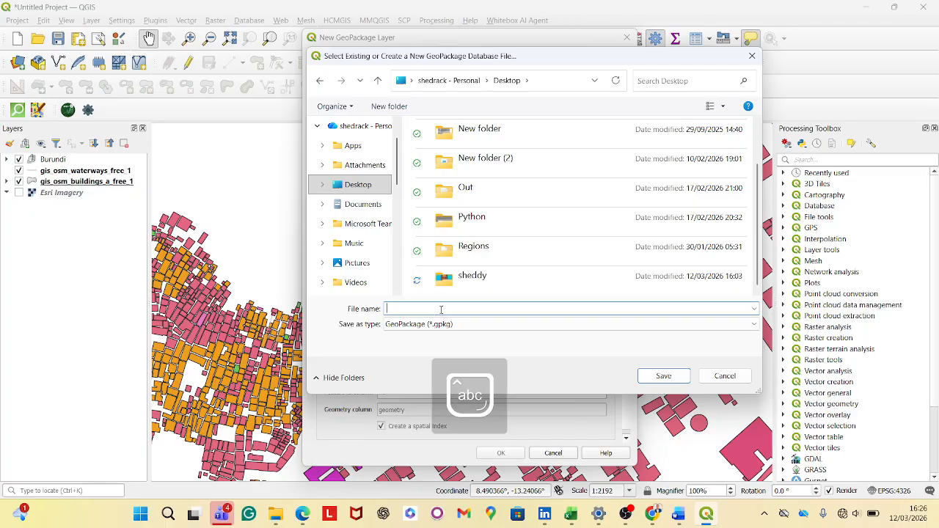
key("Caps_Lock")
type("MY")
key("Caps_Lock")
key("Num_Lock")
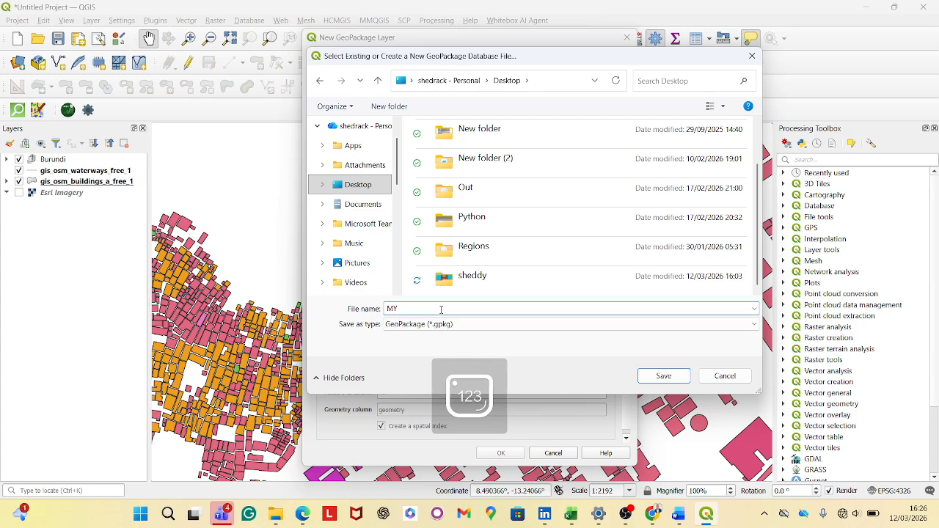
key("Num_Lock")
key("BackSpace")
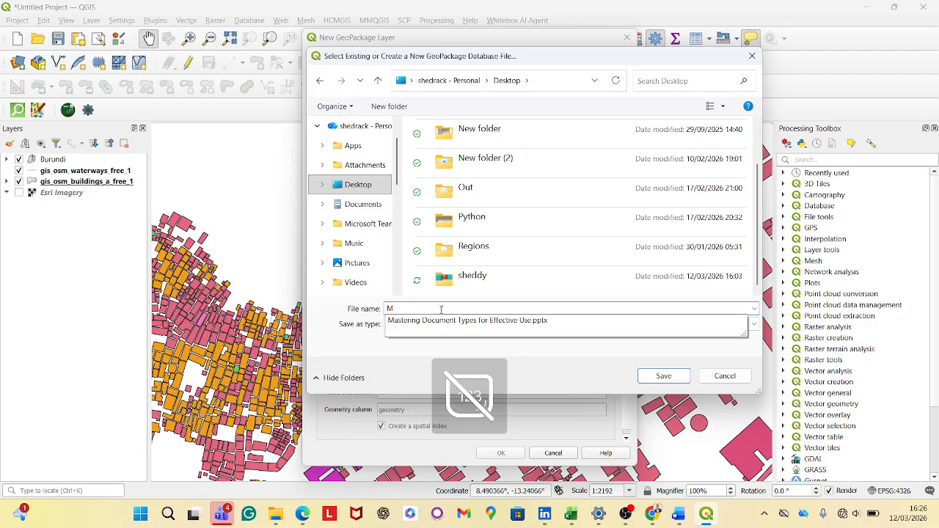
type("y site")
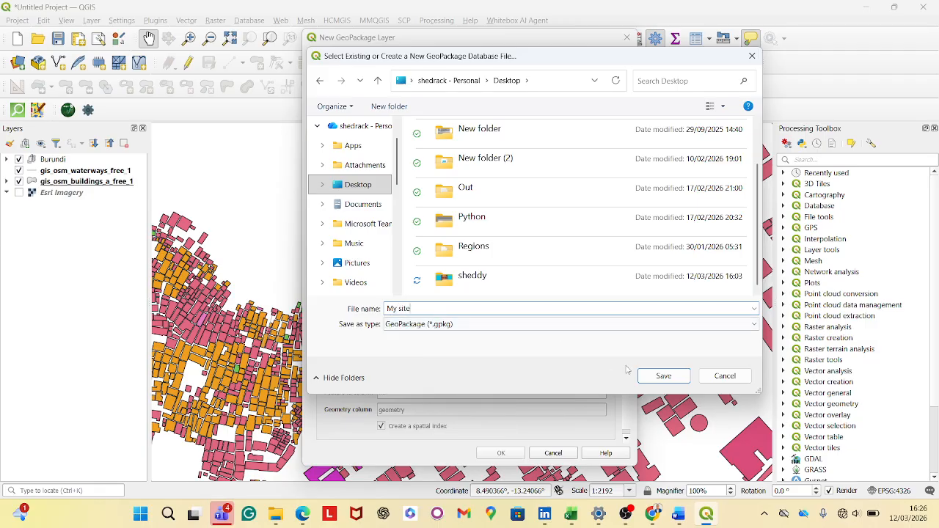
left_click(654, 378)
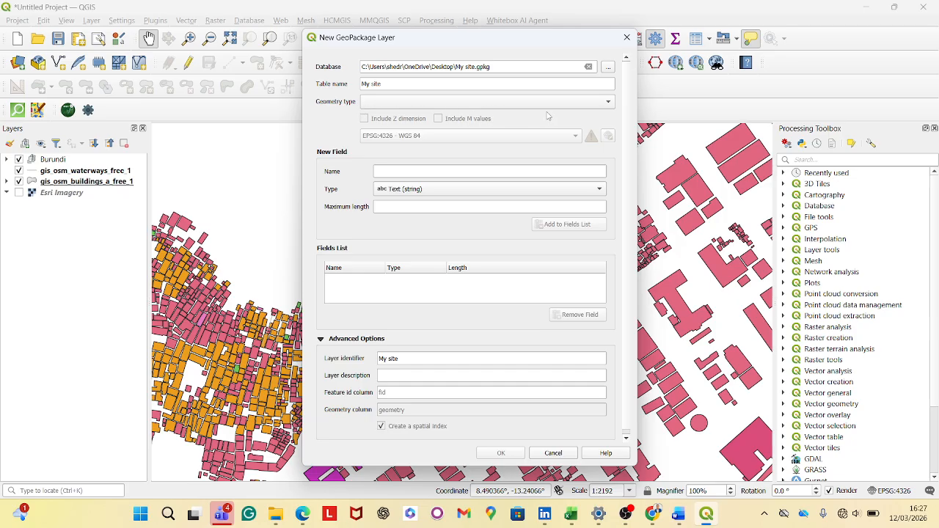
- Create the My site layer with Point geometry and the WGS 84 (EPSG:4326) coordinate reference system
left_click(608, 104)
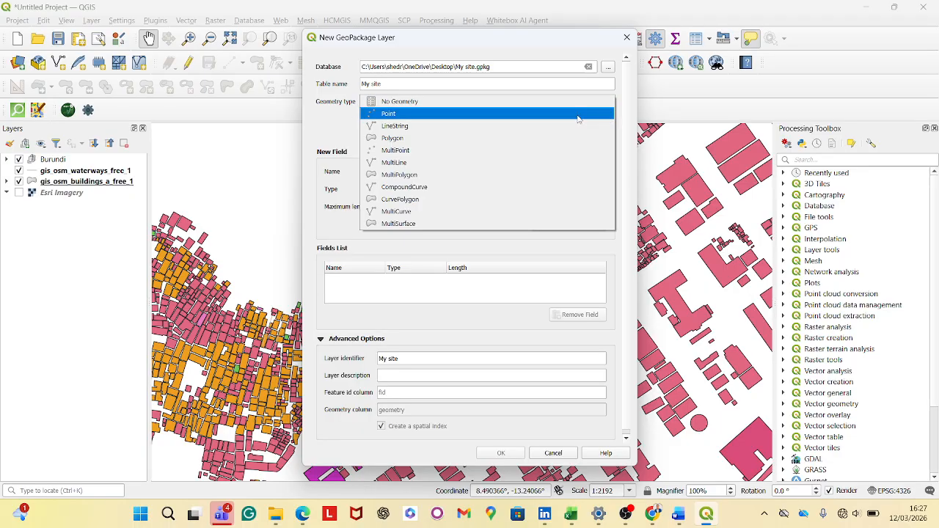
left_click(579, 114)
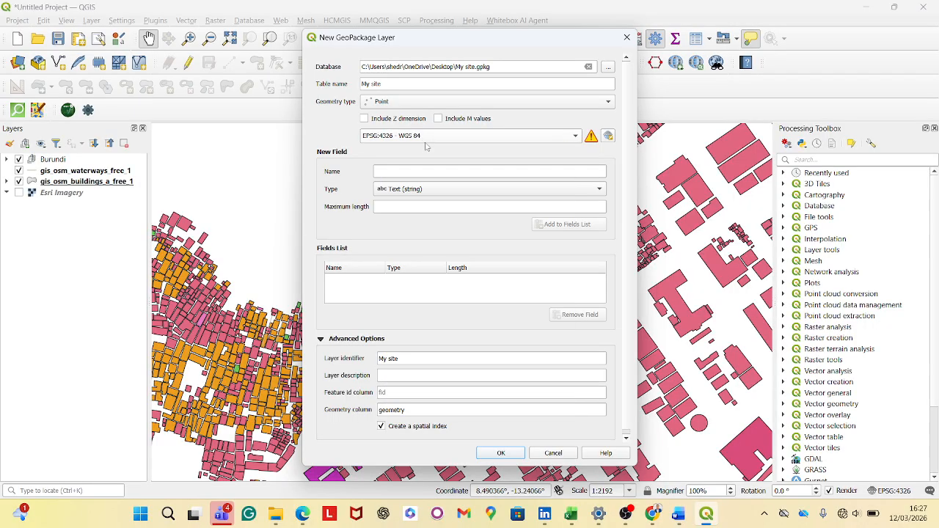
left_click(608, 136)
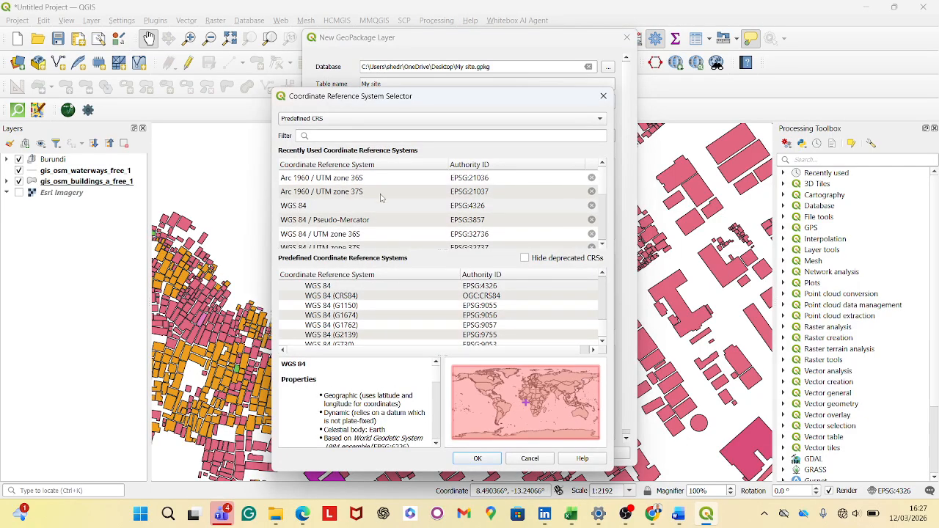
left_click(359, 206)
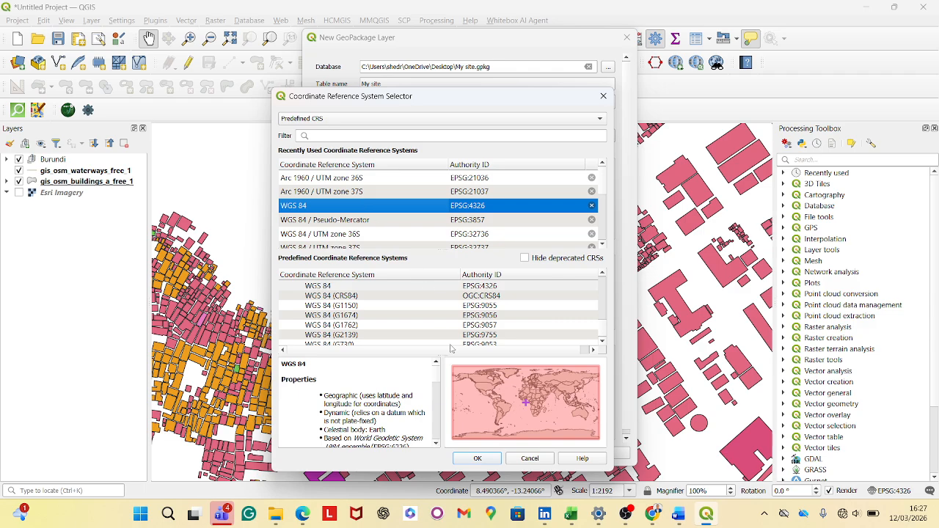
left_click(477, 459)
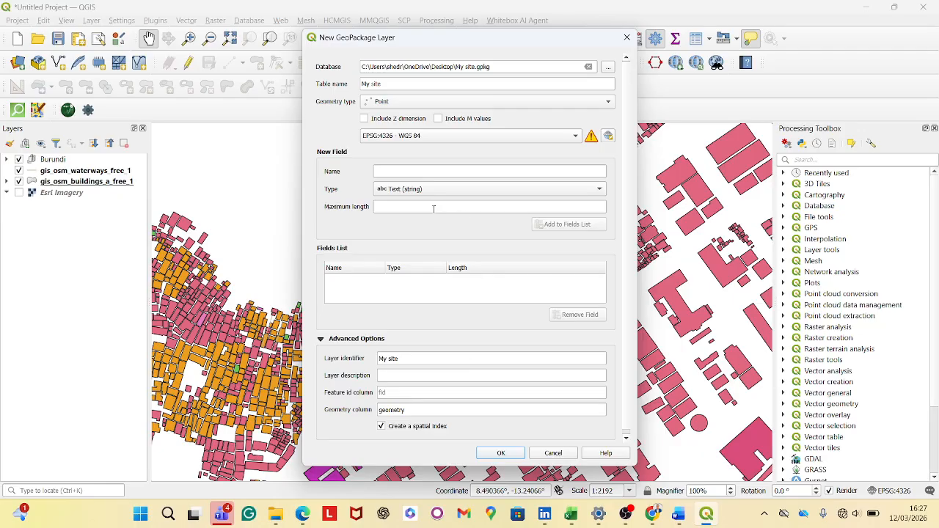
scroll(436, 298, "down", 1)
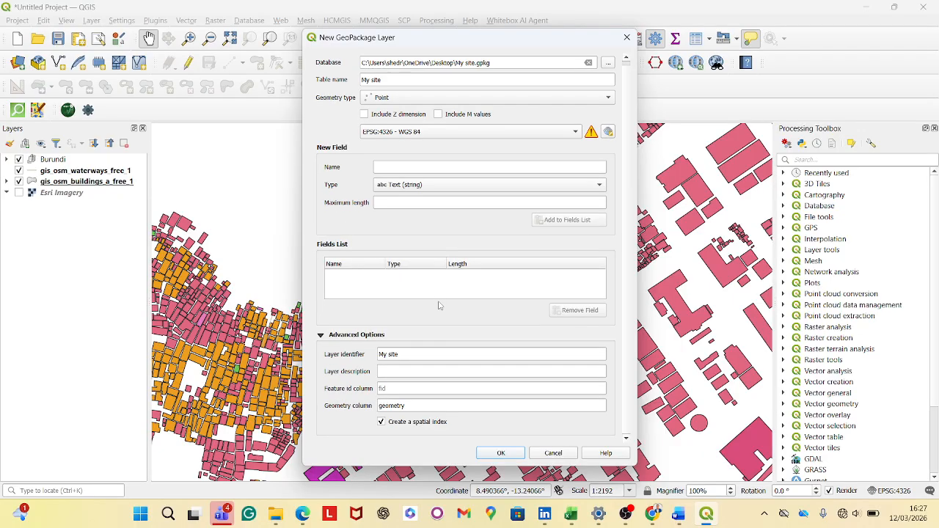
left_click(520, 454)
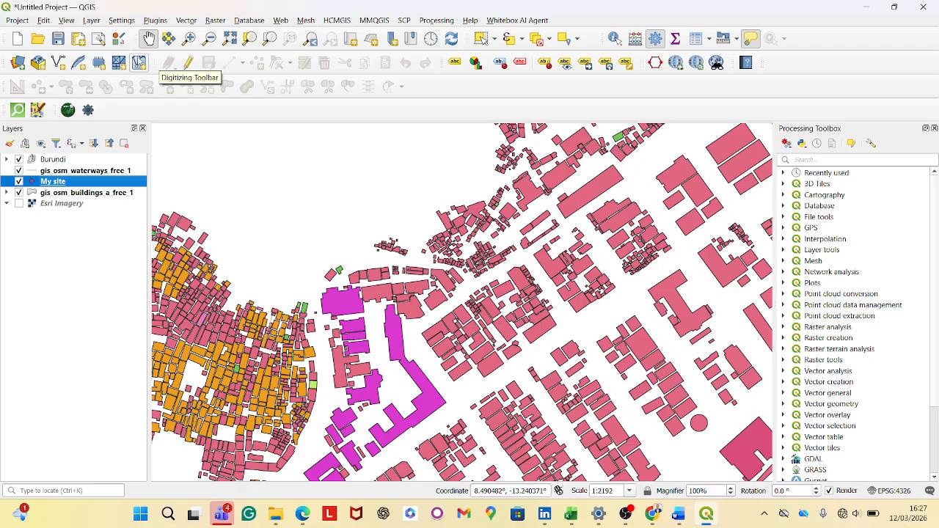
- Hide the Digitizing Toolbar and show it again
left_click(66, 21)
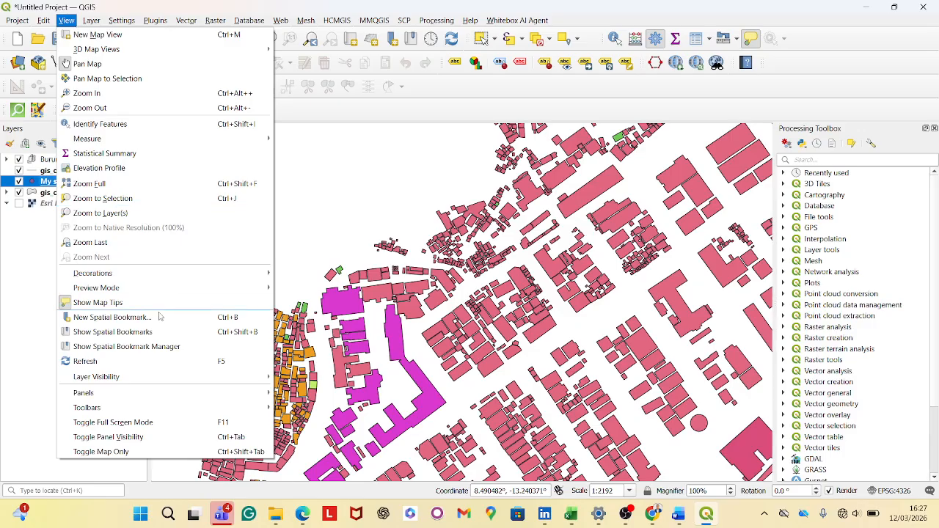
mouse_move(188, 407)
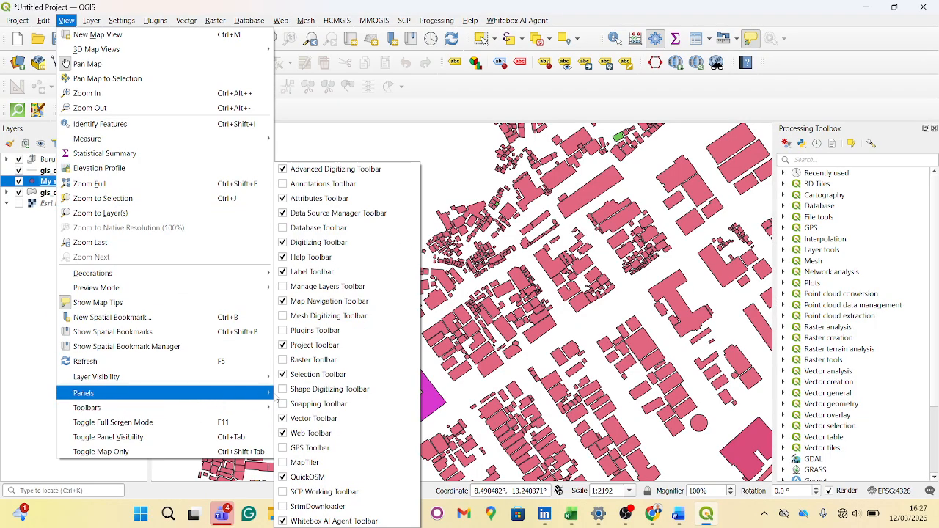
mouse_move(232, 409)
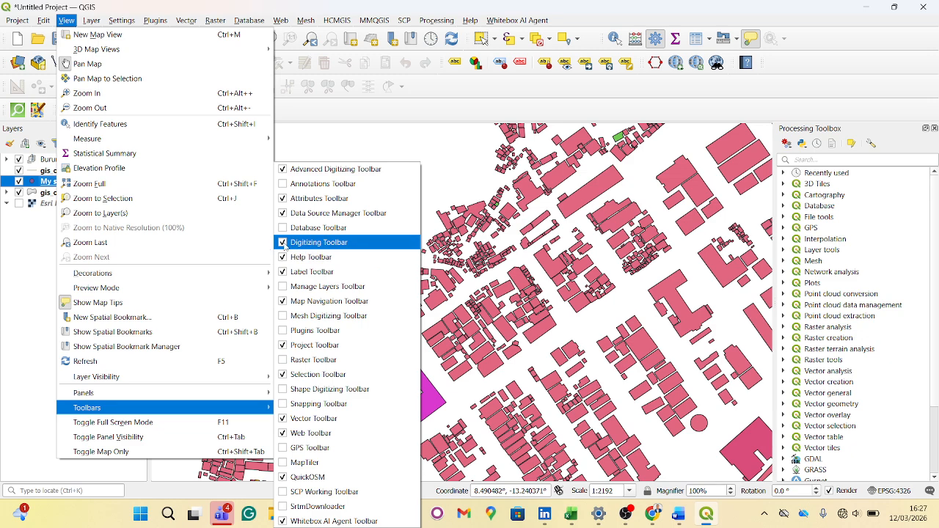
left_click(283, 243)
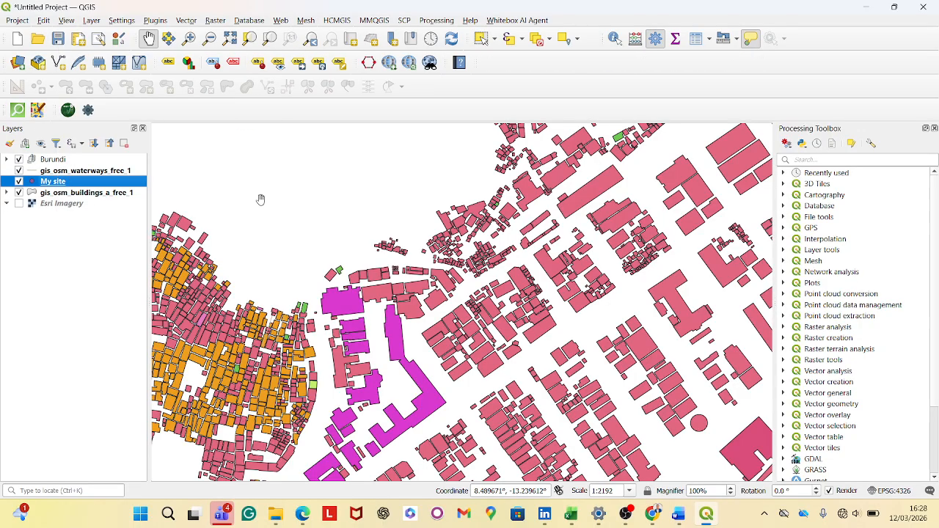
left_click(66, 21)
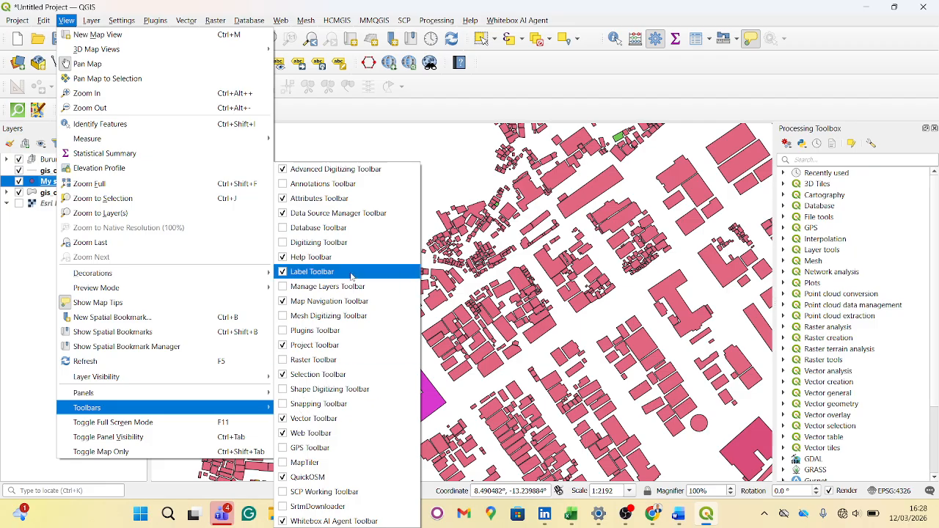
left_click(283, 243)
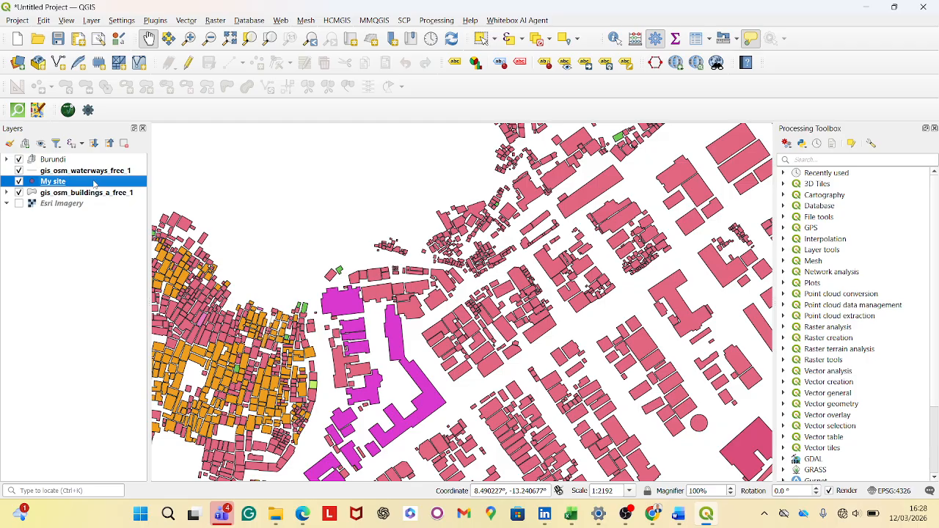
- Start editing the My site layer and add a point feature on the northernmost large magenta building
left_click(189, 62)
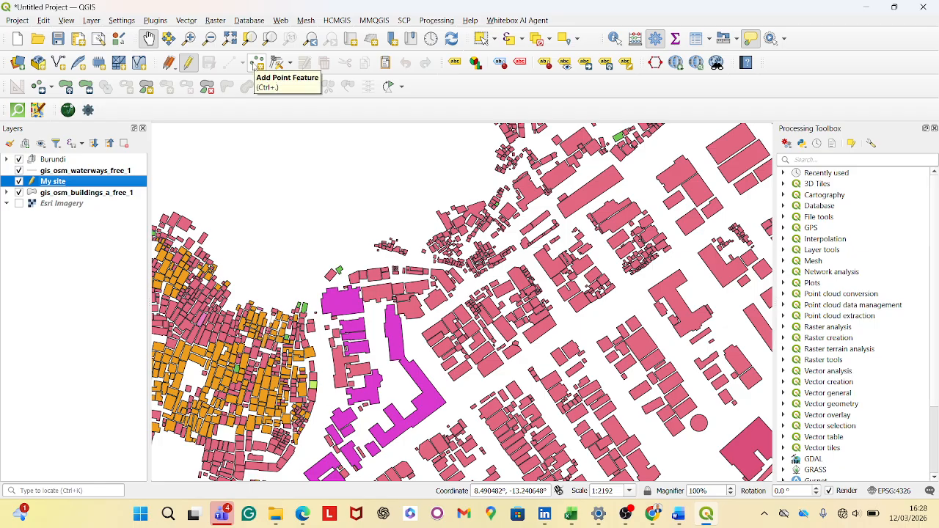
left_click(257, 63)
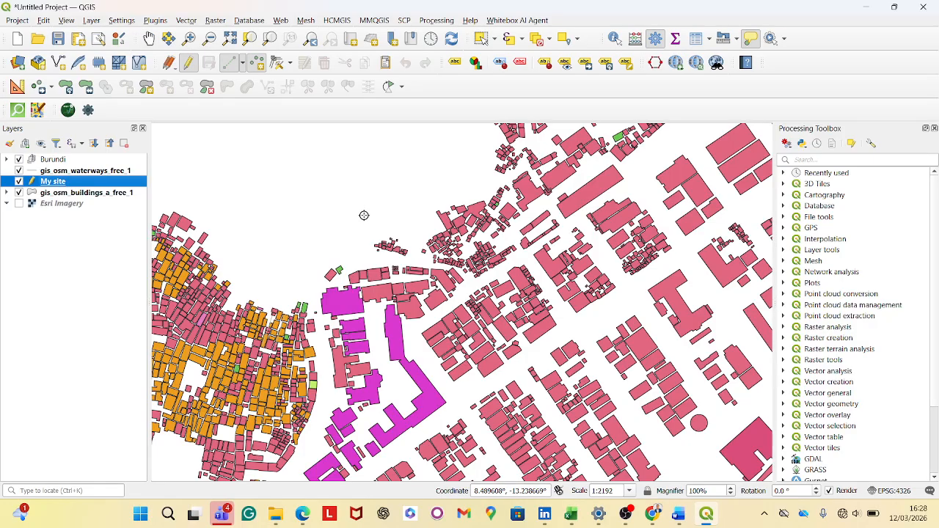
scroll(367, 249, "down", 1)
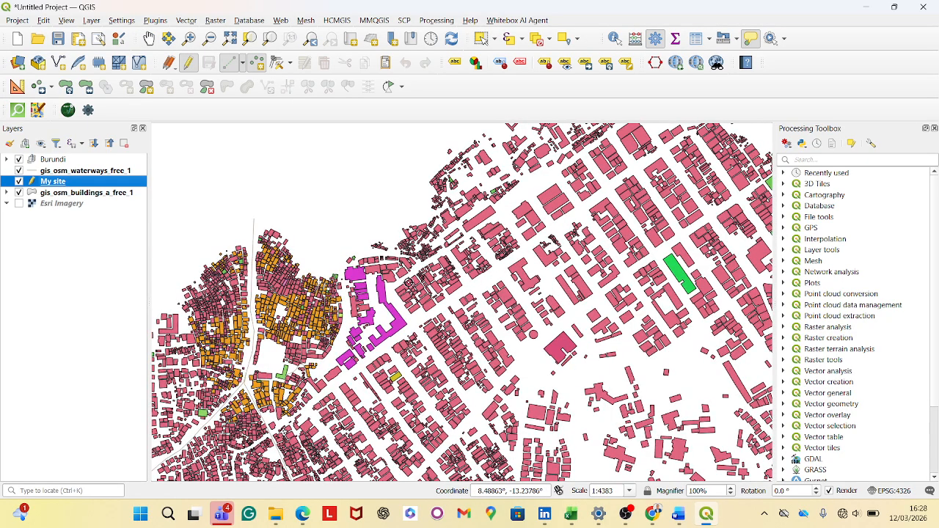
scroll(371, 268, "up", 1)
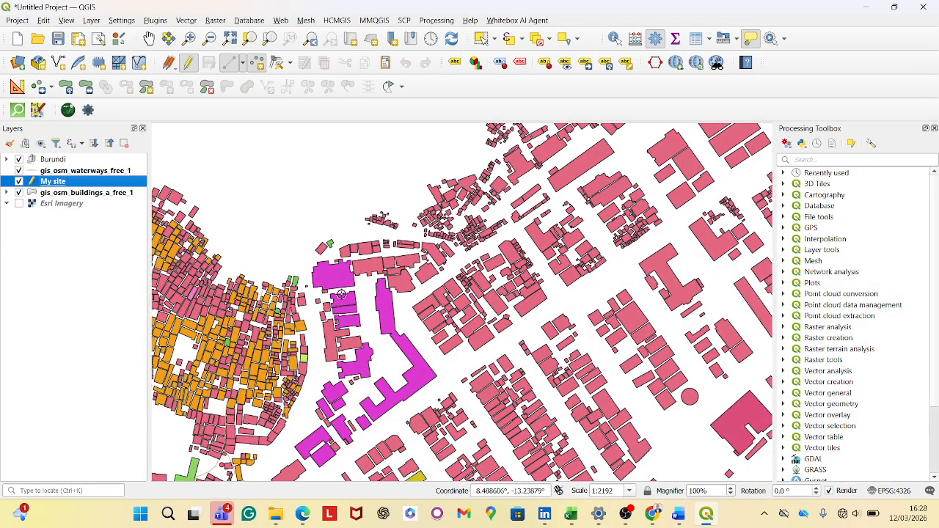
scroll(333, 278, "up", 1)
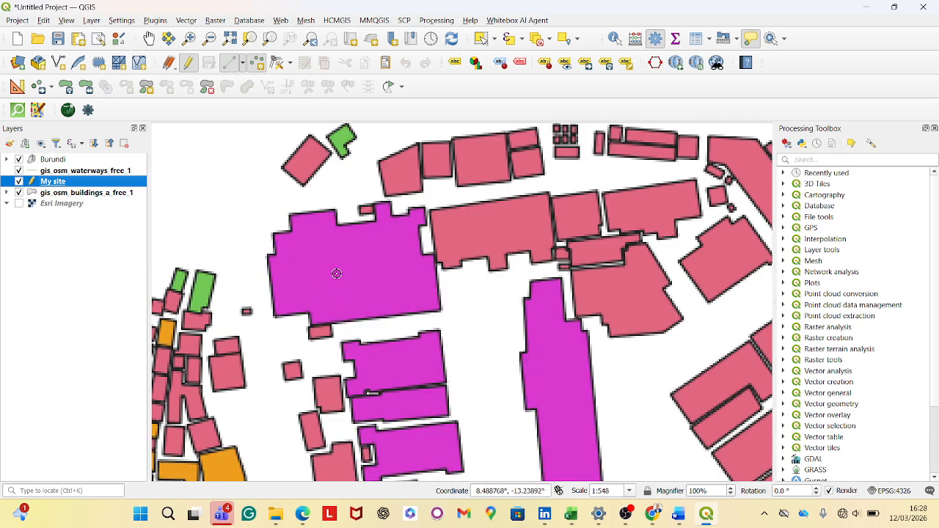
scroll(404, 281, "down", 1)
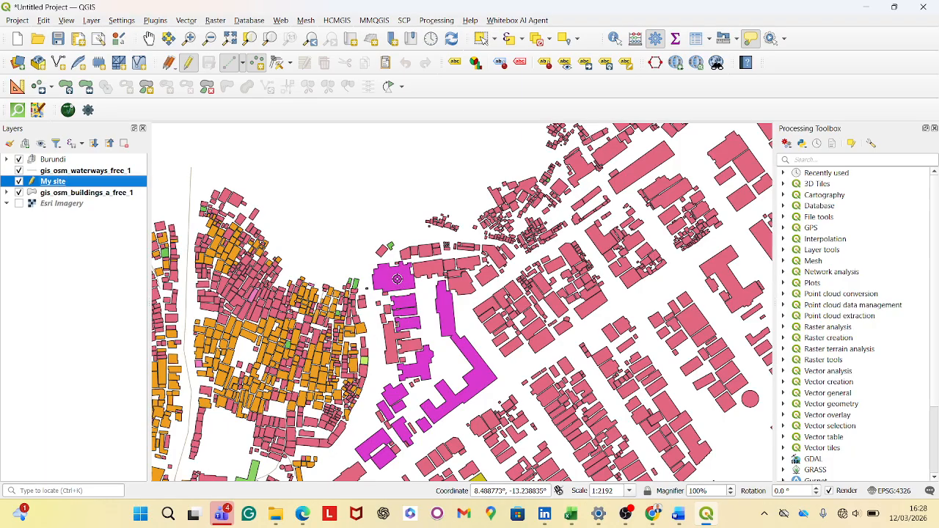
left_click(392, 278)
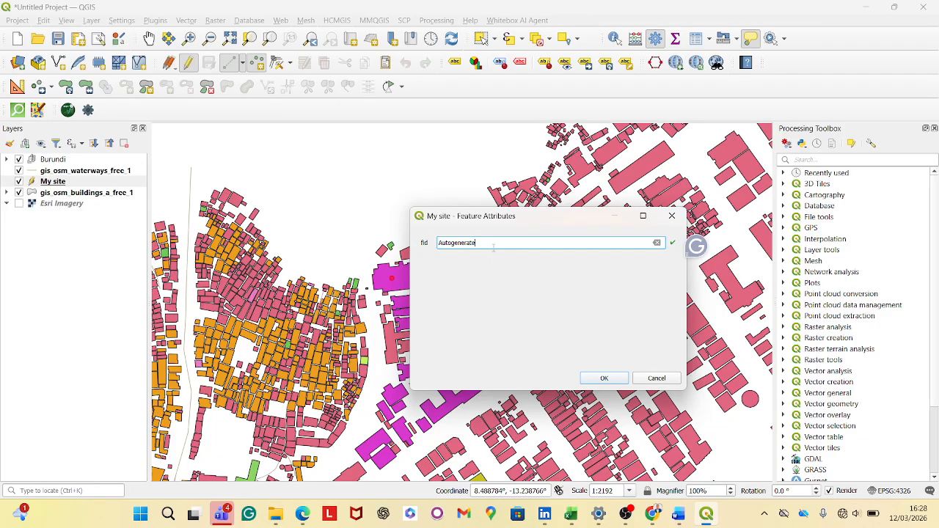
- Set the new point's fid to 101 and accept its attributes
left_click_drag(489, 244, 444, 235)
key("BackSpace")
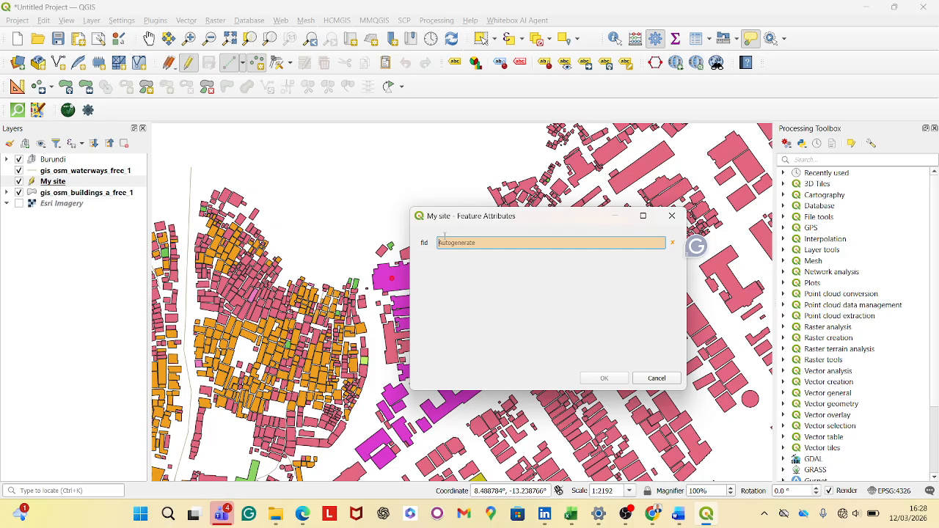
type("101")
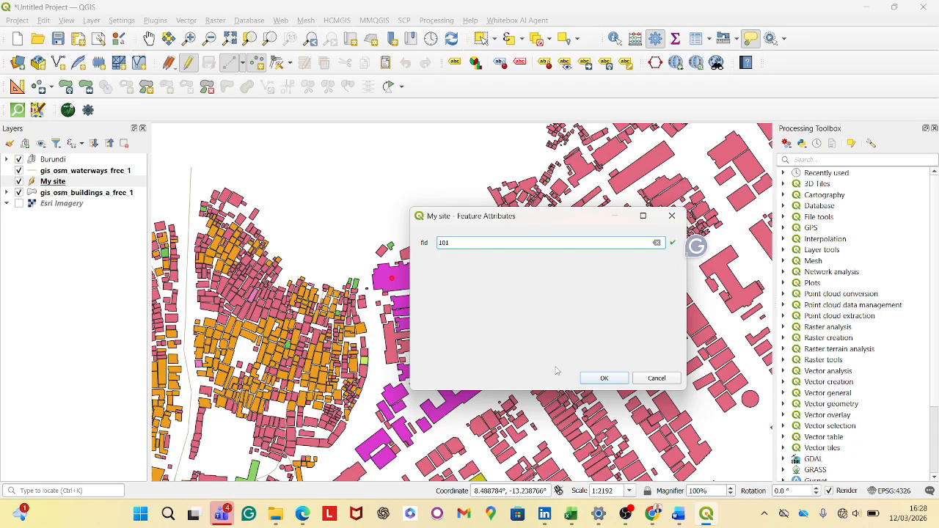
left_click(603, 378)
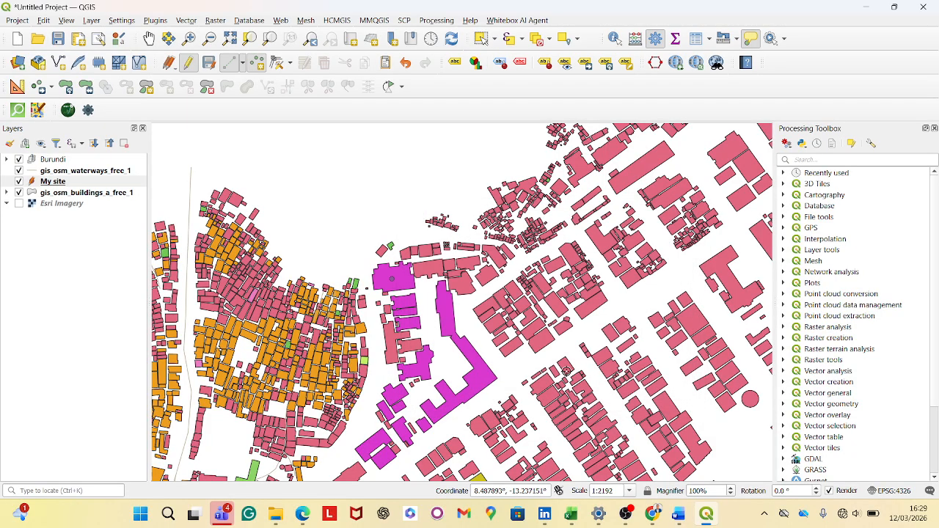
scroll(394, 278, "up", 2)
scroll(393, 277, "down", 1)
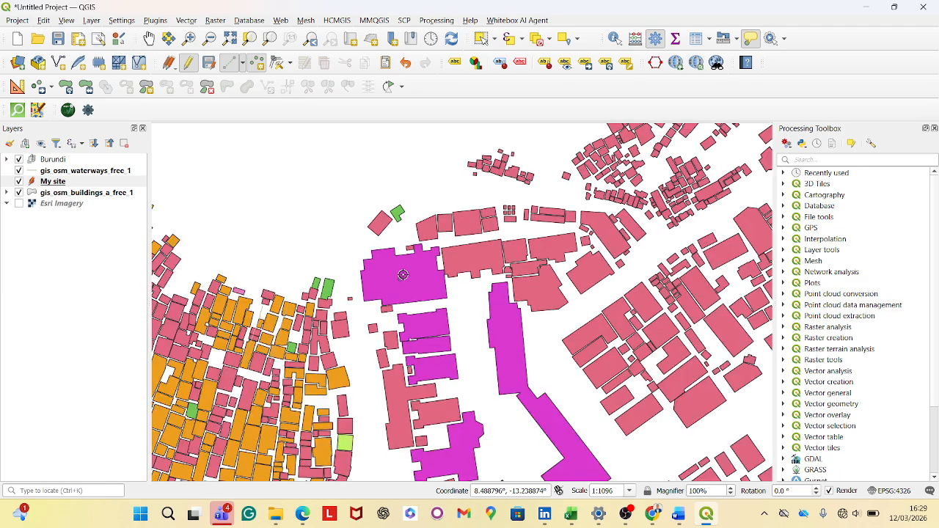
scroll(383, 250, "down", 1)
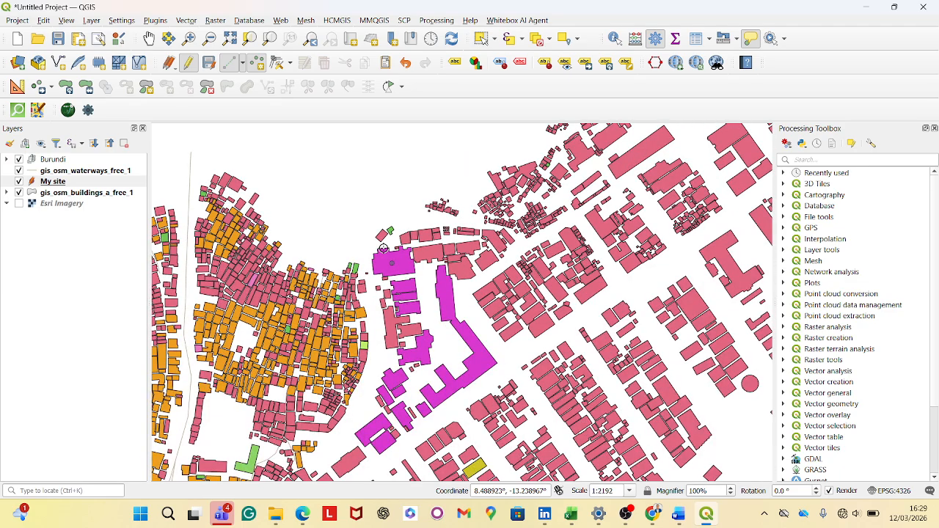
scroll(383, 249, "up", 2)
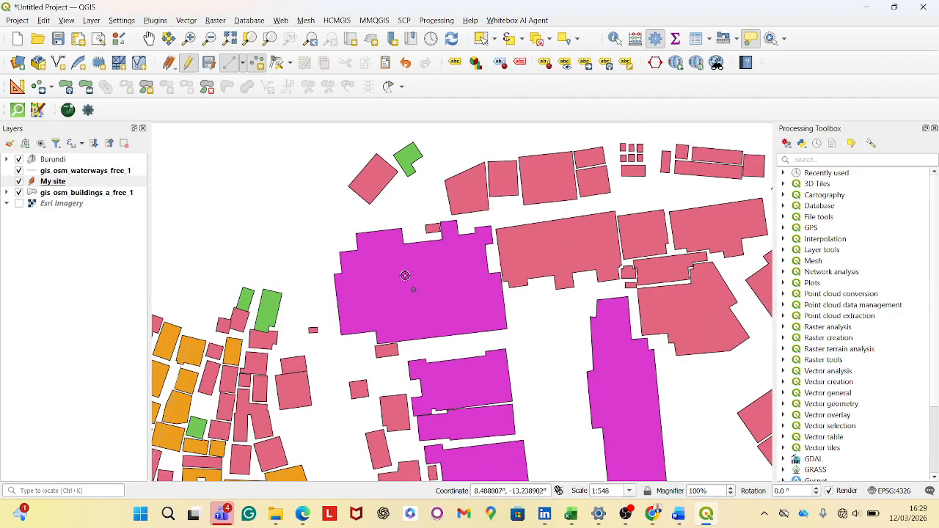
scroll(400, 269, "down", 2)
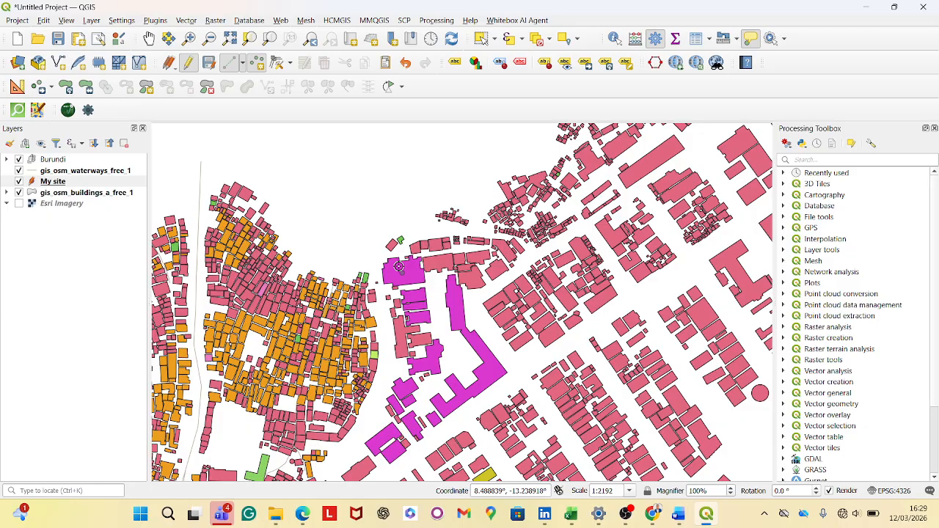
scroll(399, 267, "up", 1)
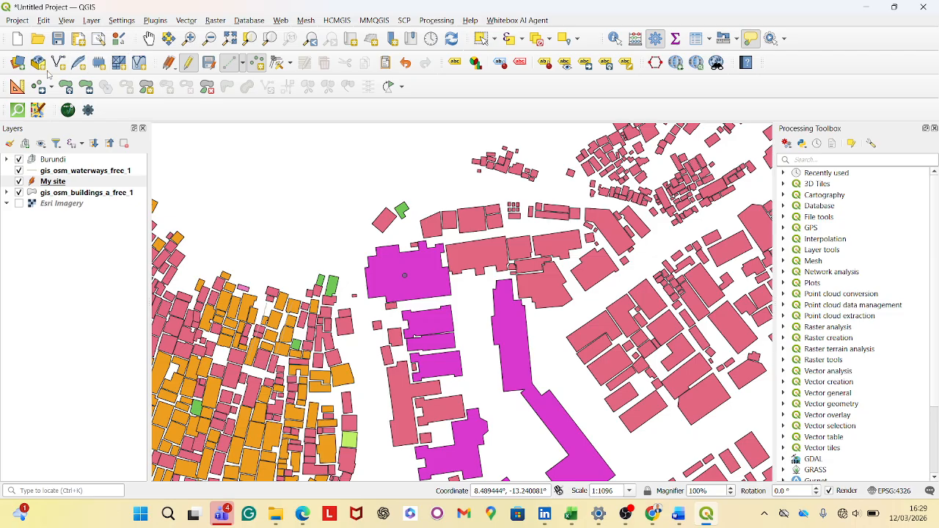
- Start a new GeoPackage layer and set its database file to Road data in the sheddy folder on the Desktop
left_click(91, 19)
mouse_move(128, 48)
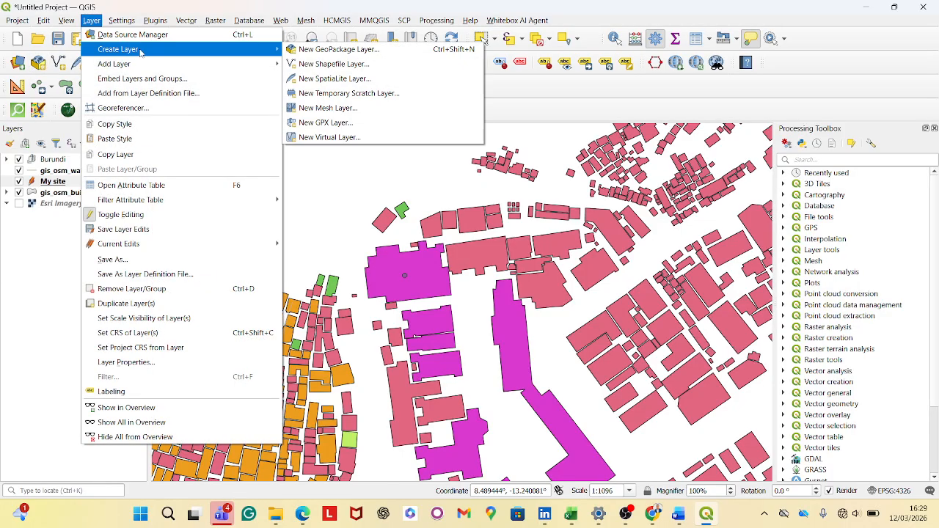
left_click(334, 49)
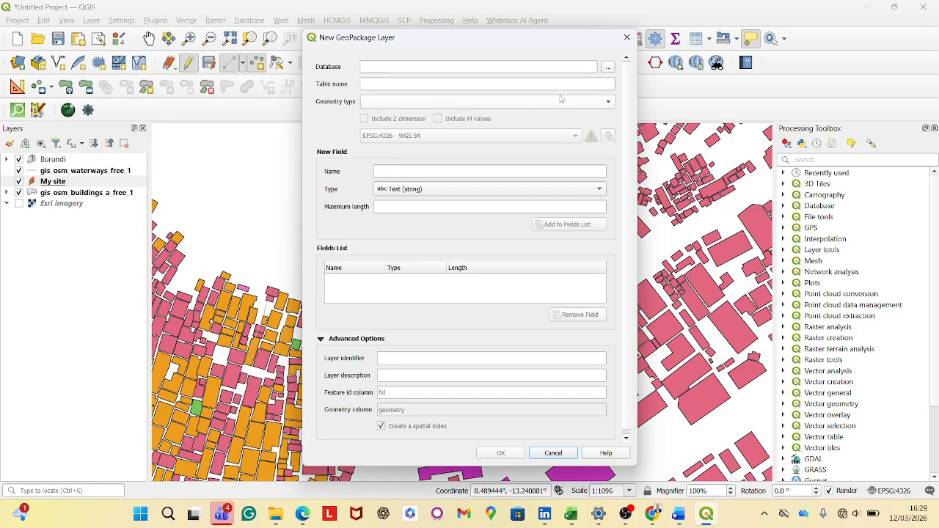
left_click(611, 67)
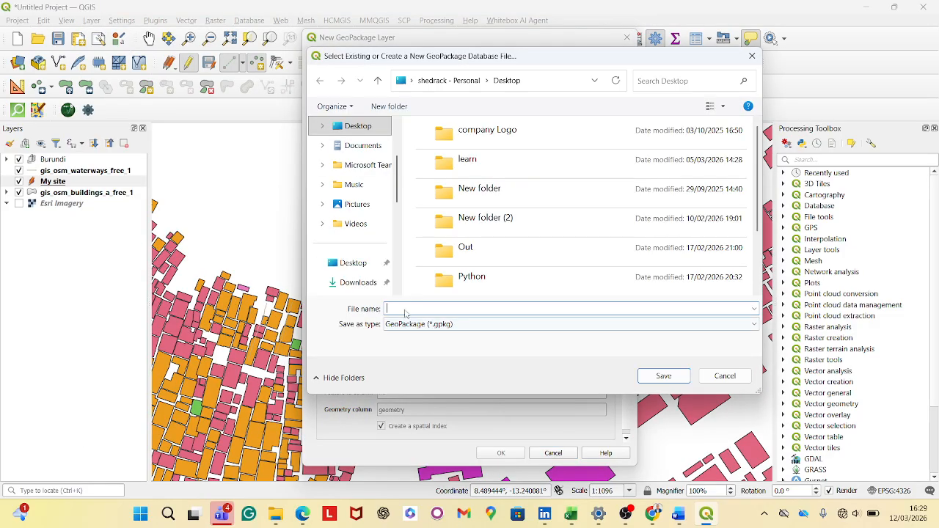
left_click(355, 263)
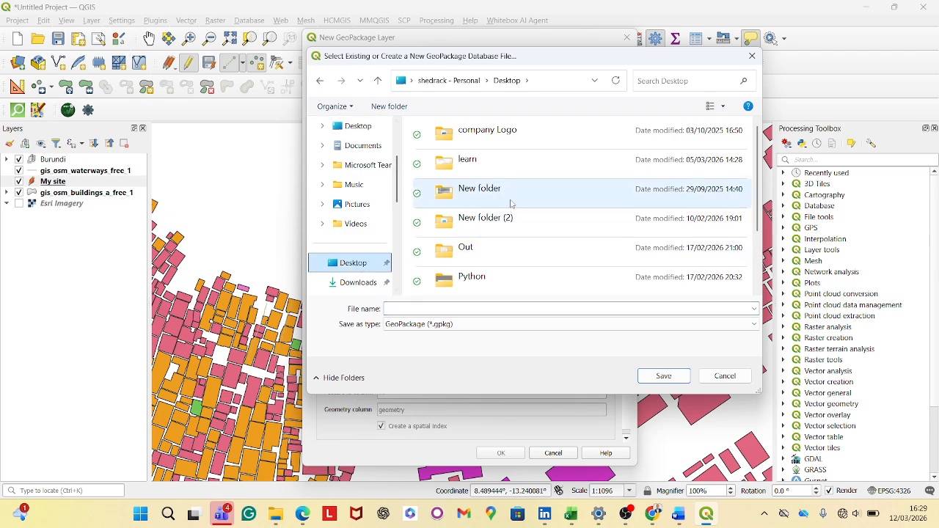
scroll(515, 226, "down", 2)
left_click(506, 277)
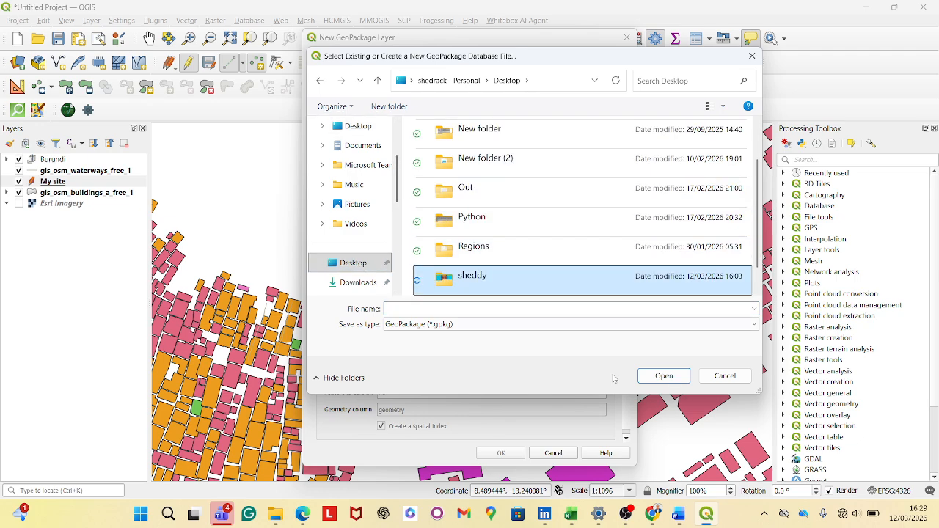
left_click(661, 378)
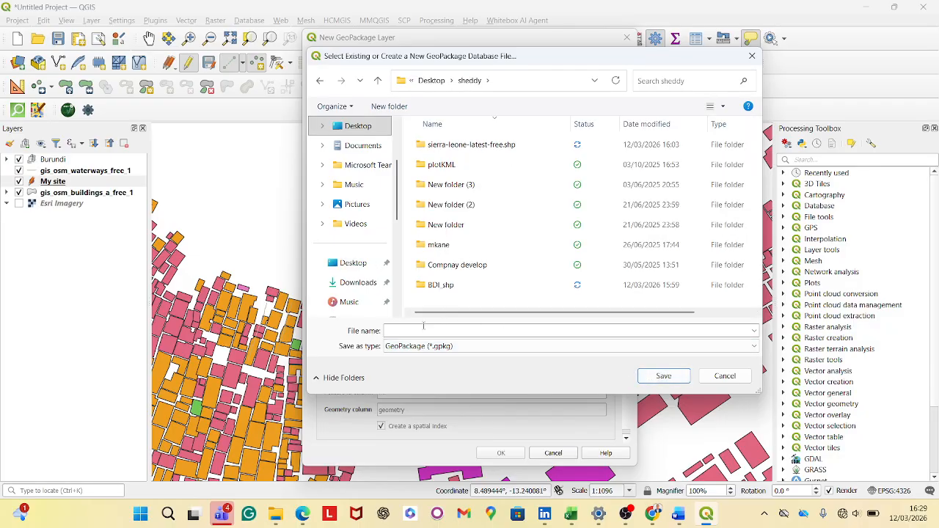
left_click(423, 327)
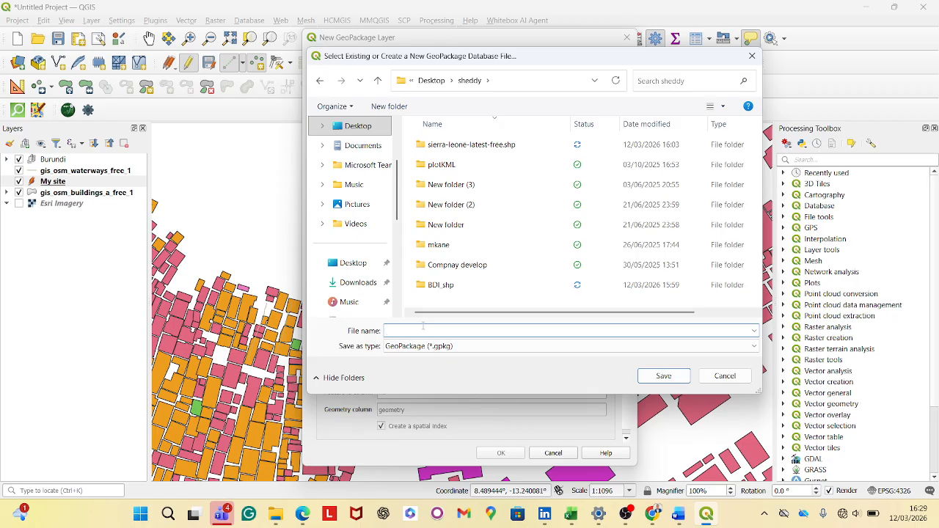
type("Roa")
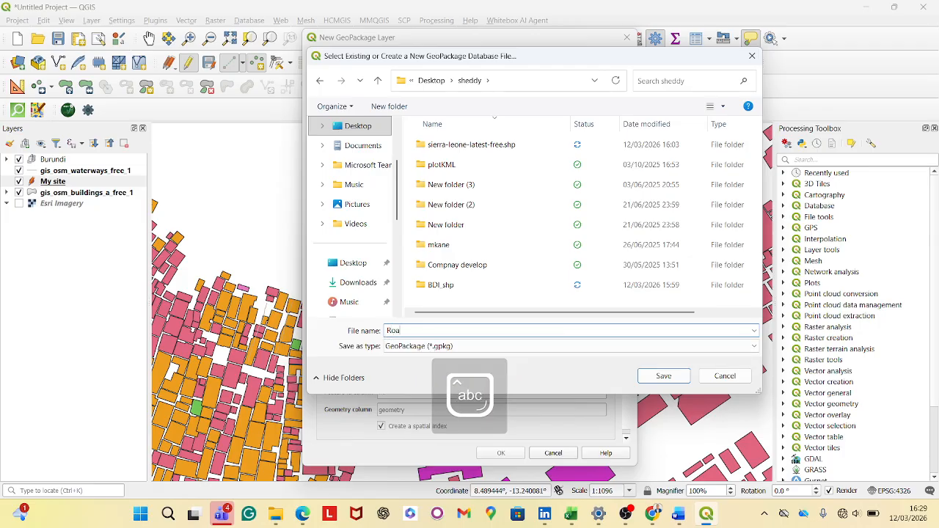
type("d data")
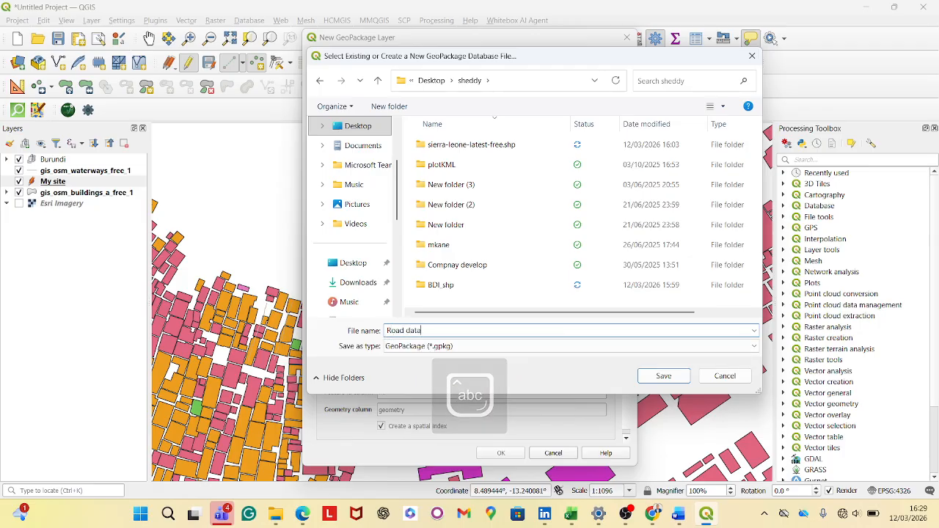
left_click(664, 376)
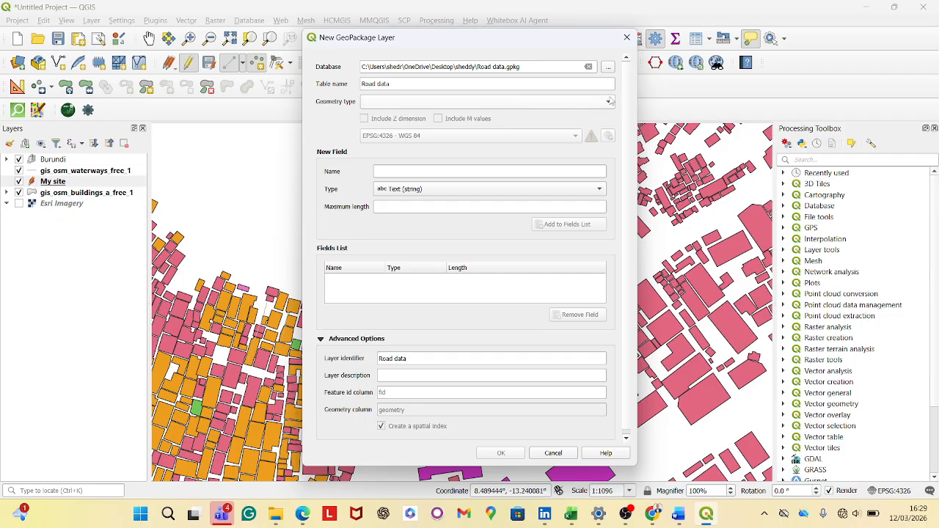
- Create the Road data layer with LineString geometry and the WGS 84 (EPSG:4326) coordinate reference system
left_click(612, 102)
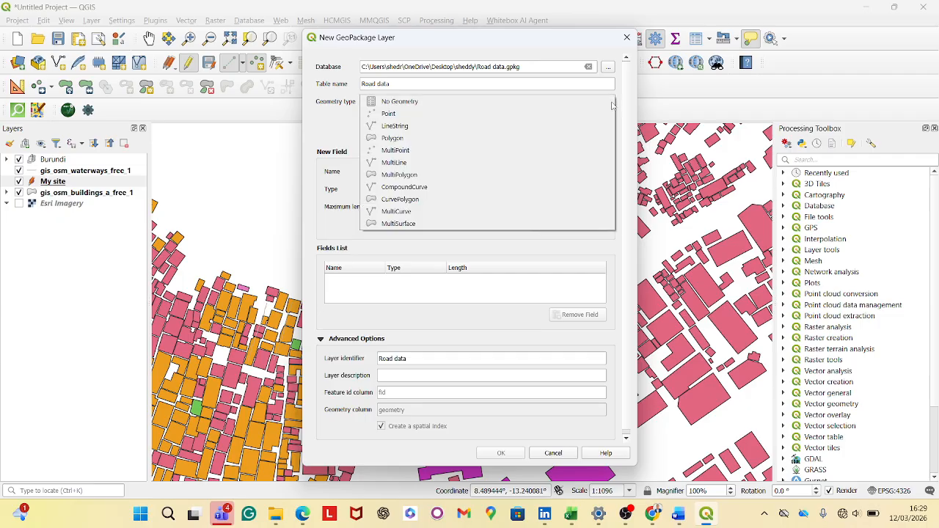
left_click(433, 127)
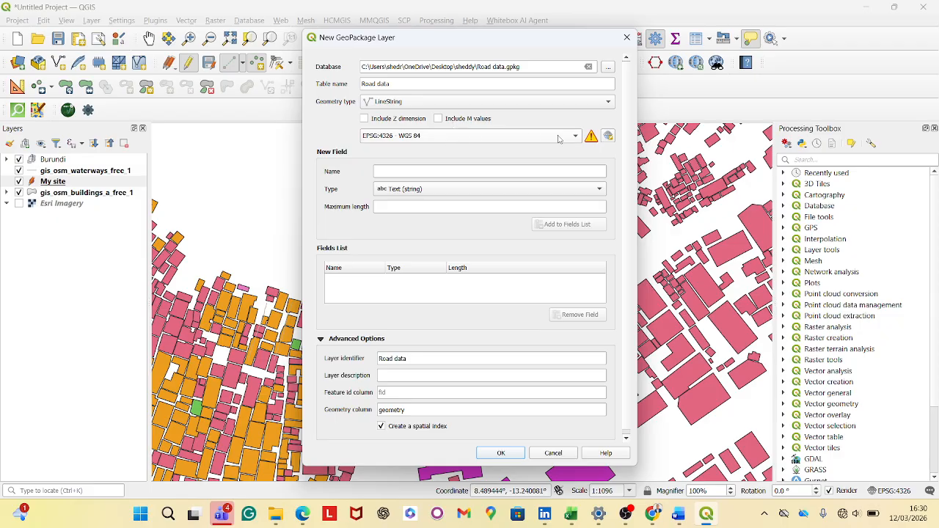
left_click(608, 138)
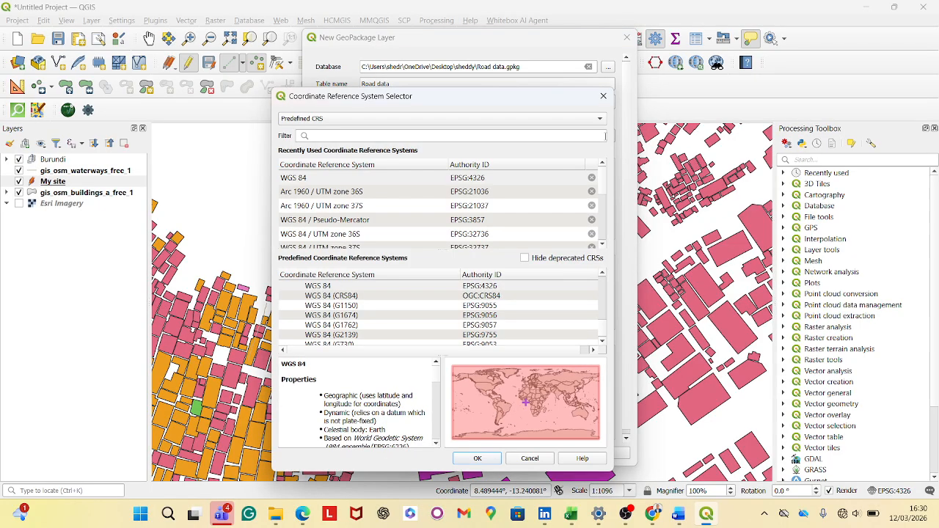
left_click(342, 286)
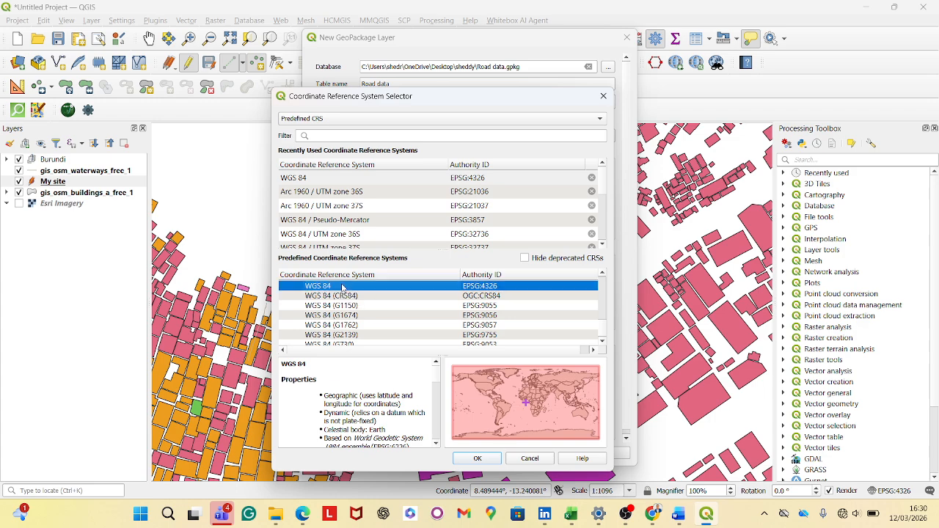
left_click(482, 460)
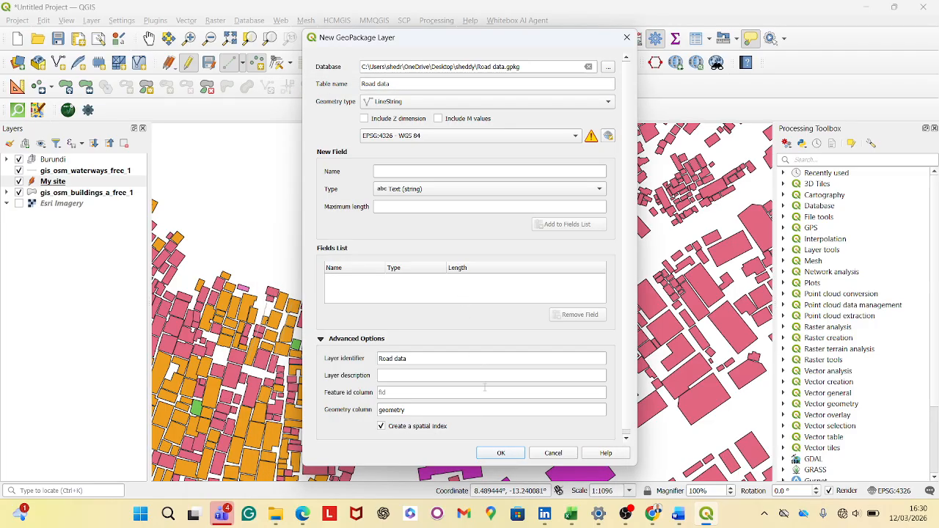
left_click(500, 453)
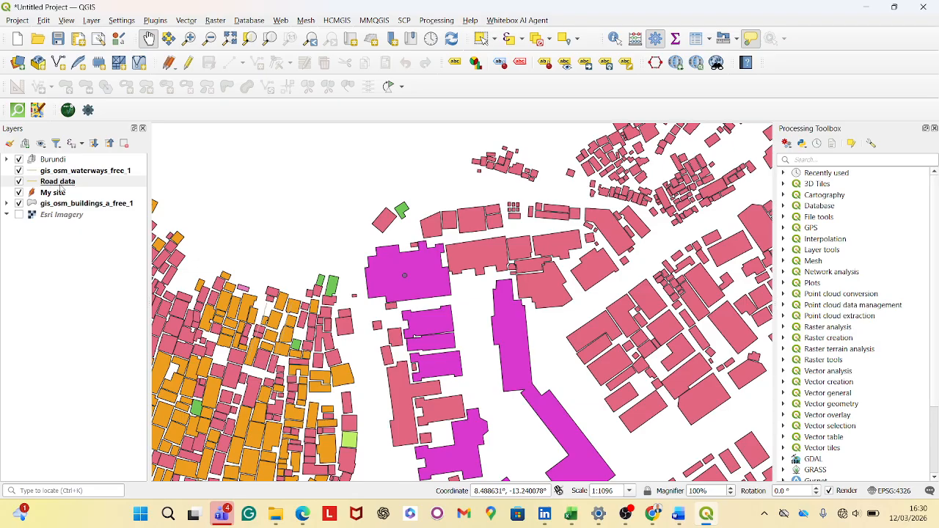
- Start editing the Road data layer and draw a line's first segment from the waterway northeast along the road to the southernmost magenta buildings
left_click(101, 185)
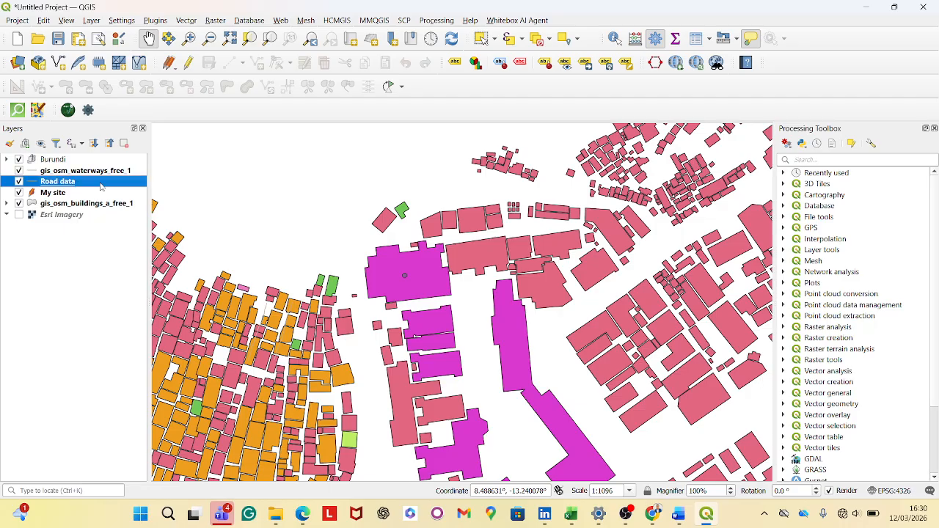
left_click(189, 68)
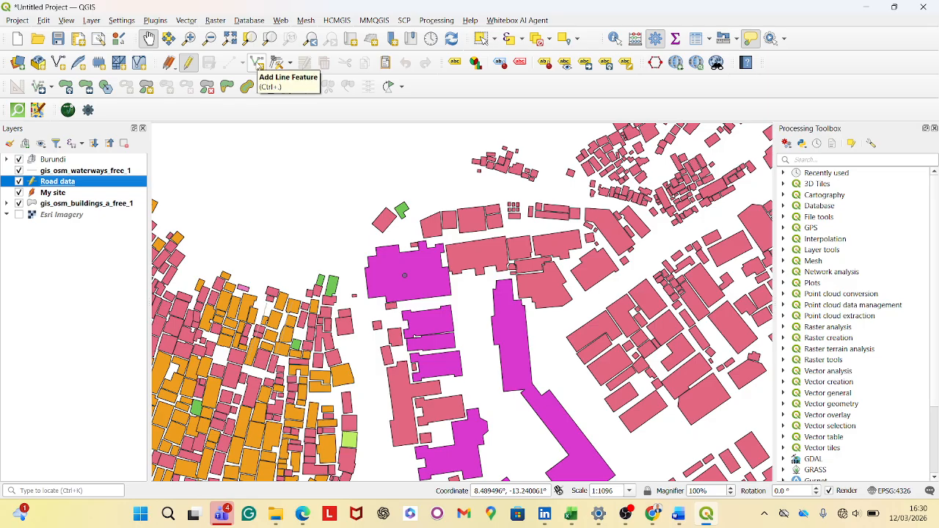
left_click(256, 65)
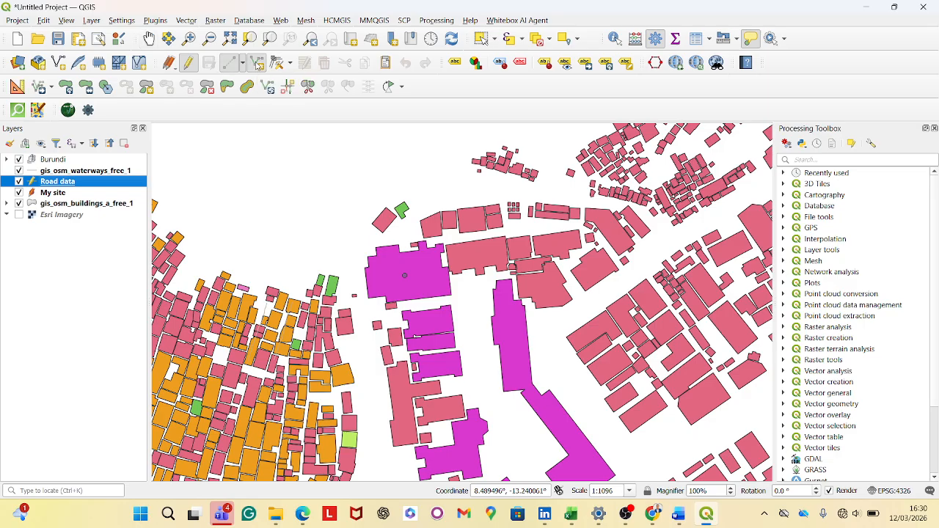
scroll(367, 196, "down", 1)
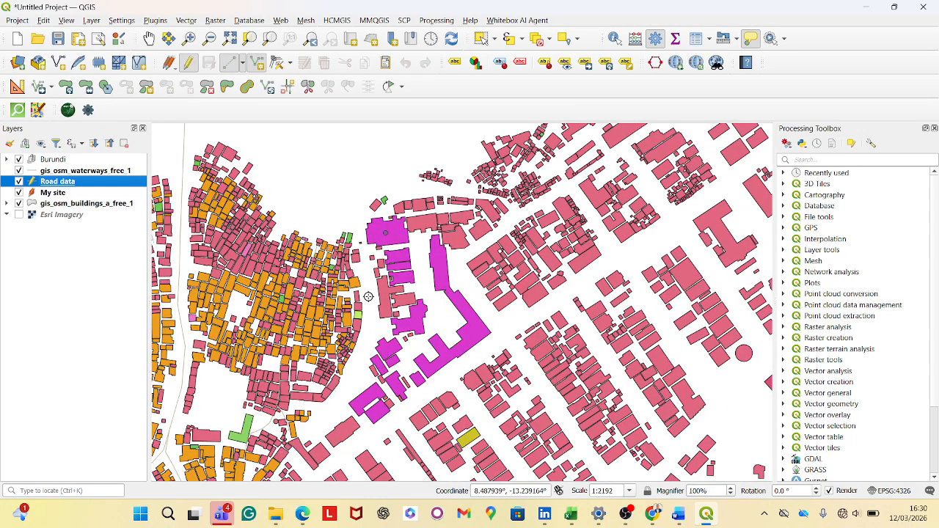
scroll(404, 234, "down", 1)
scroll(380, 292, "up", 1)
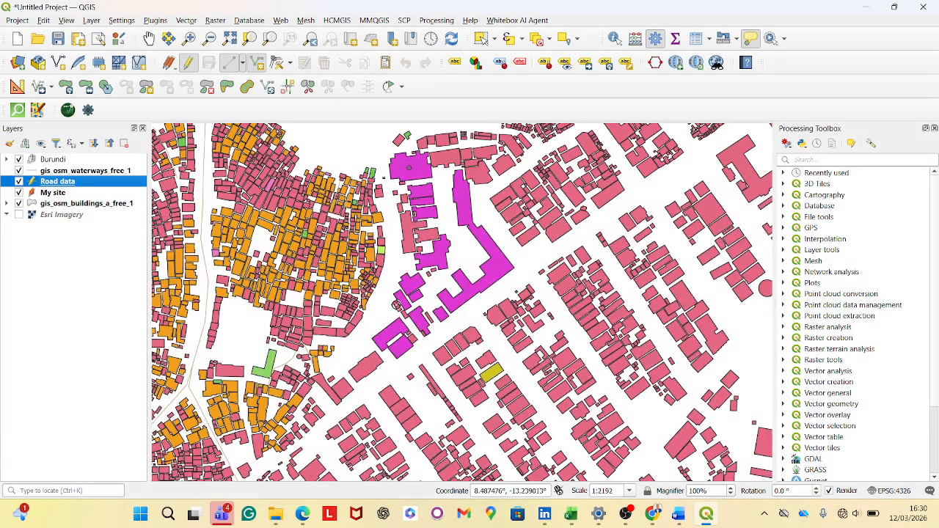
scroll(399, 304, "down", 1)
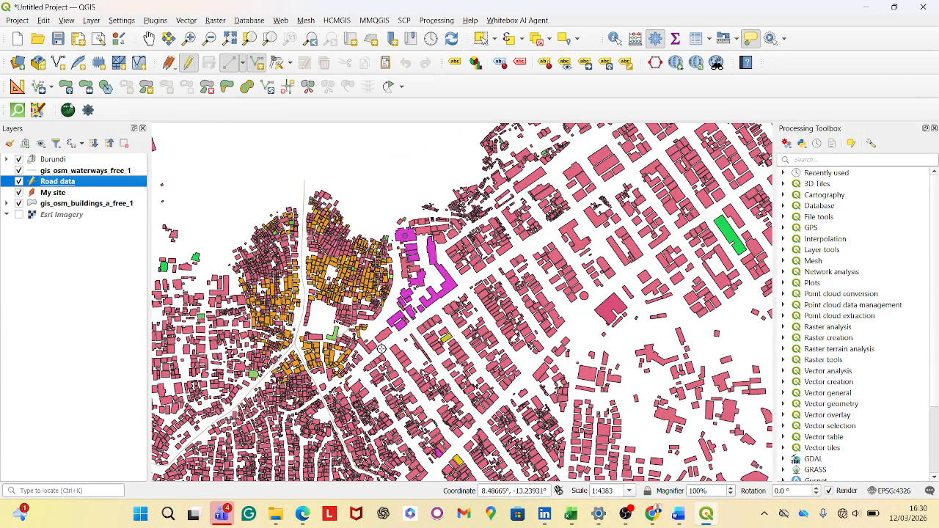
scroll(358, 375, "up", 1)
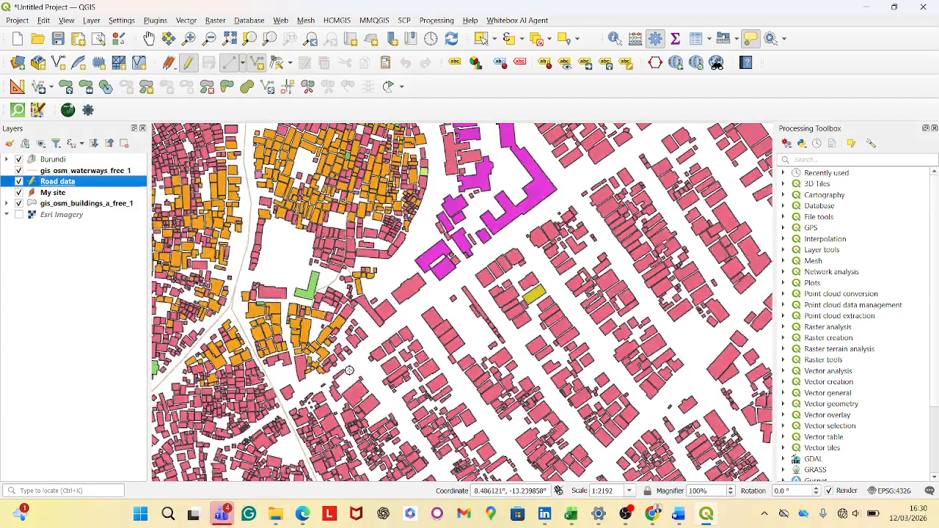
scroll(283, 408, "up", 2)
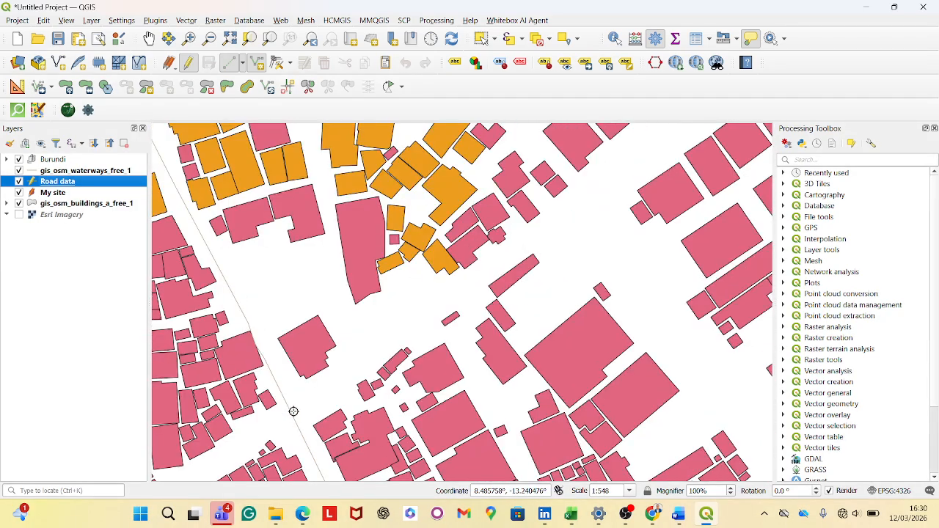
left_click(292, 415)
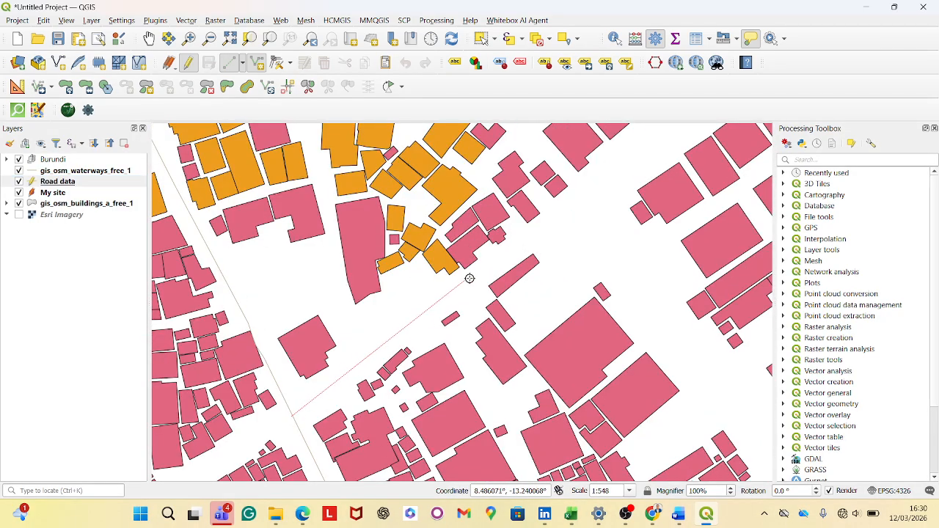
scroll(483, 274, "down", 2)
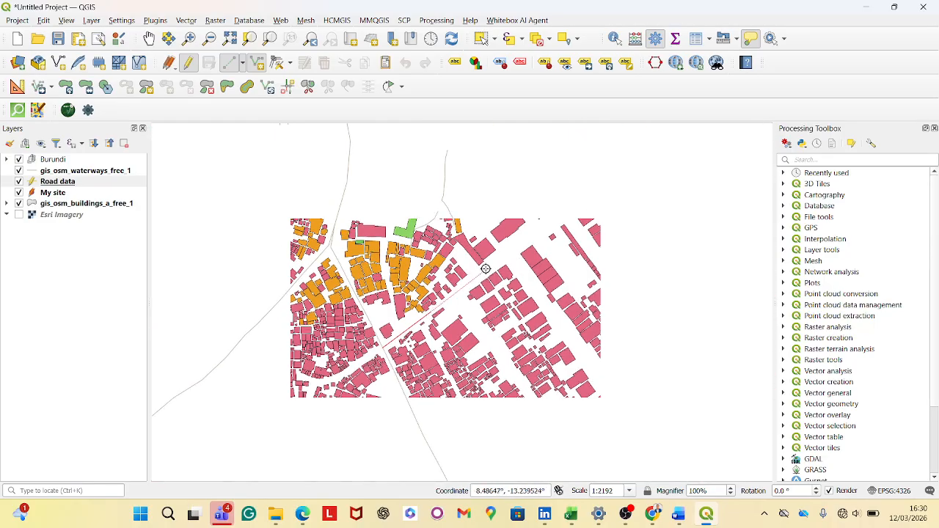
scroll(358, 358, "down", 1)
scroll(468, 281, "up", 2)
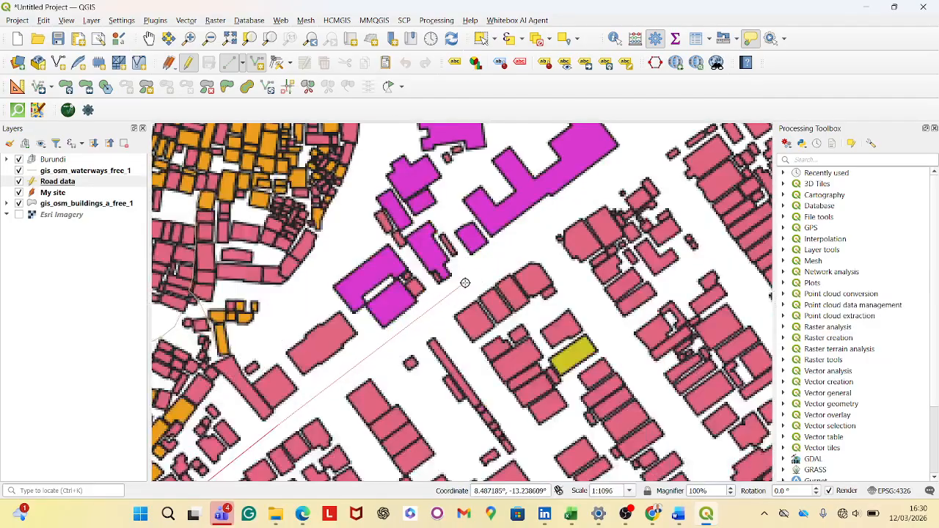
left_click(461, 294)
- Extend the line northeast along the straight road between the building blocks, finish it, and accept the autogenerated fid
scroll(364, 361, "down", 1)
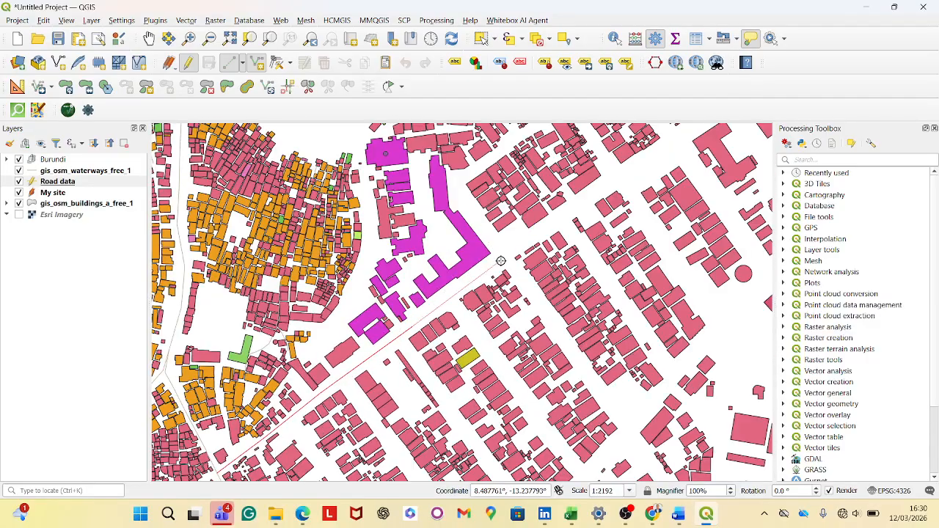
scroll(500, 261, "down", 1)
scroll(523, 249, "up", 1)
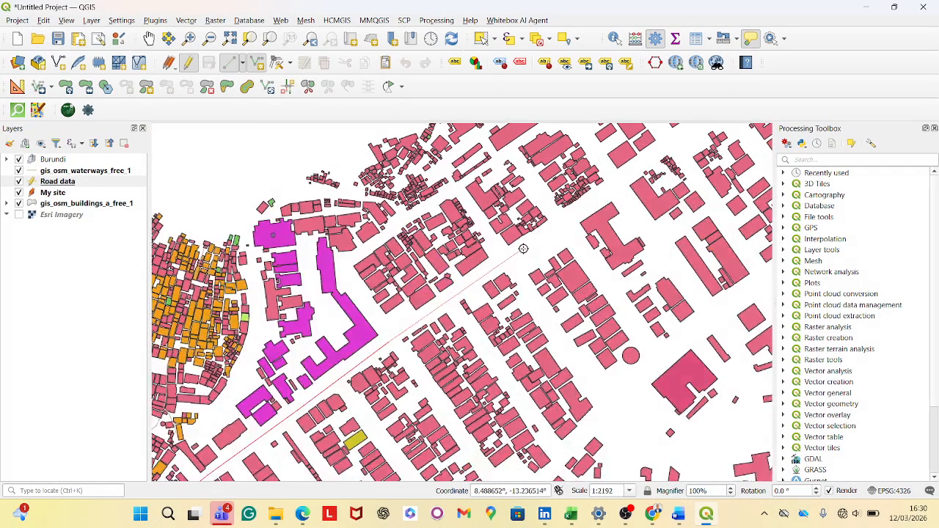
scroll(520, 250, "down", 1)
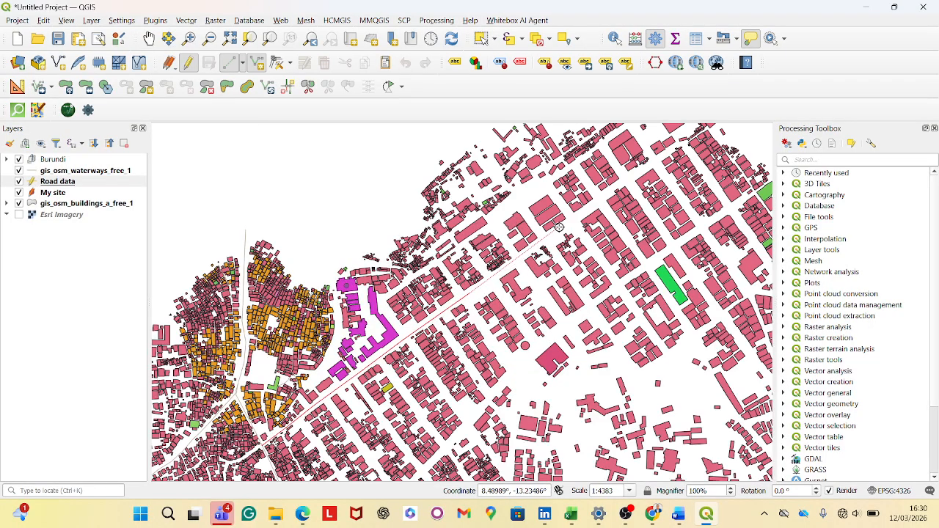
left_click(559, 228)
scroll(347, 375, "down", 2)
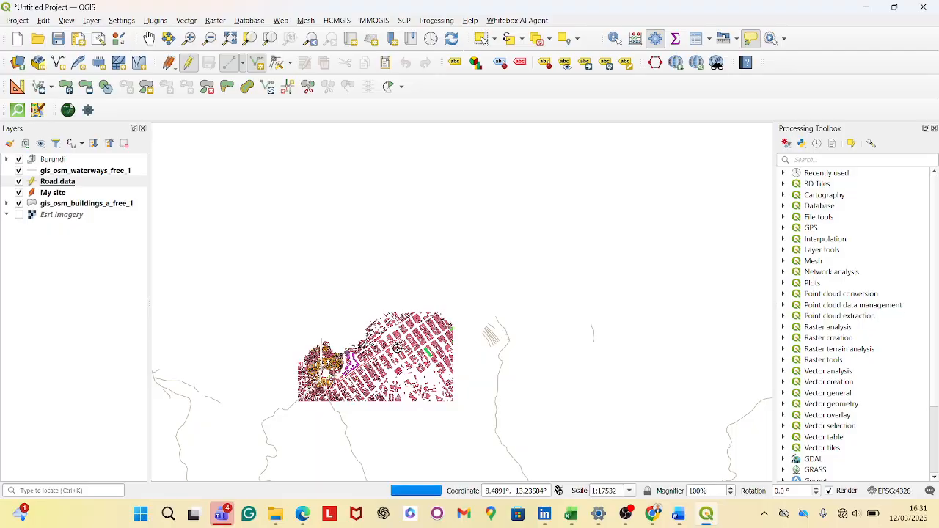
scroll(398, 349, "up", 2)
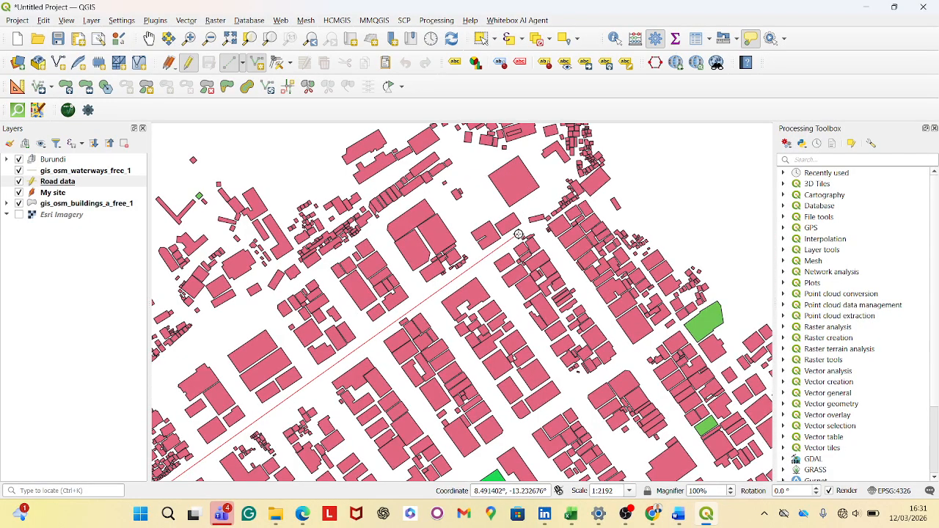
right_click(519, 234)
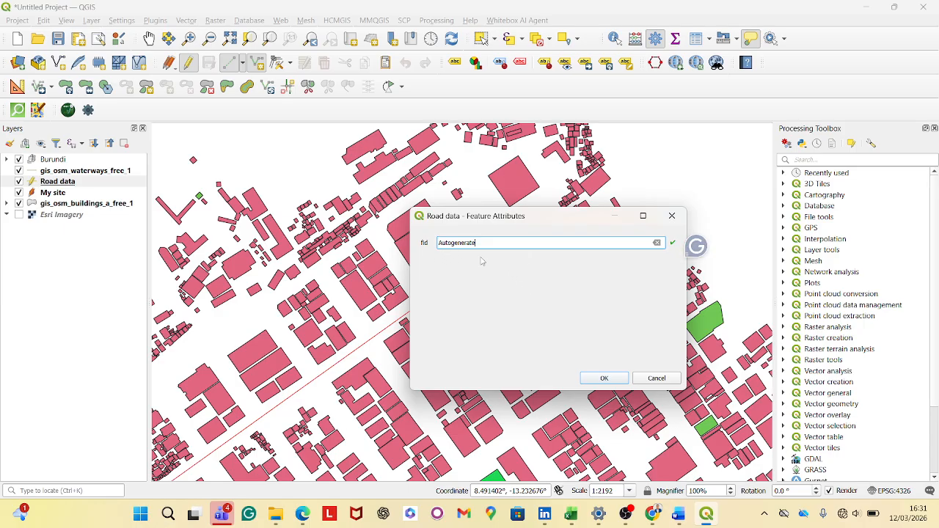
left_click(603, 379)
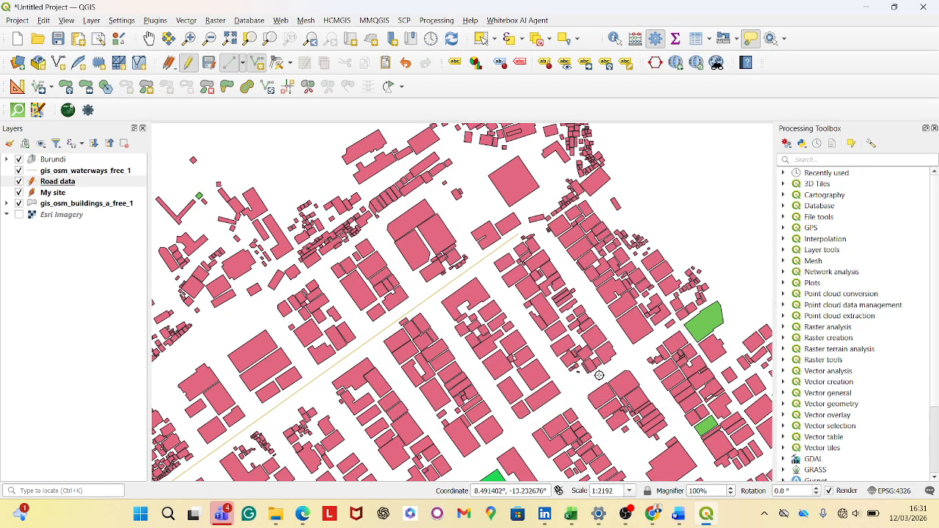
- Close the Processing Toolbox to enlarge the map area
left_click(934, 128)
scroll(568, 237, "down", 2)
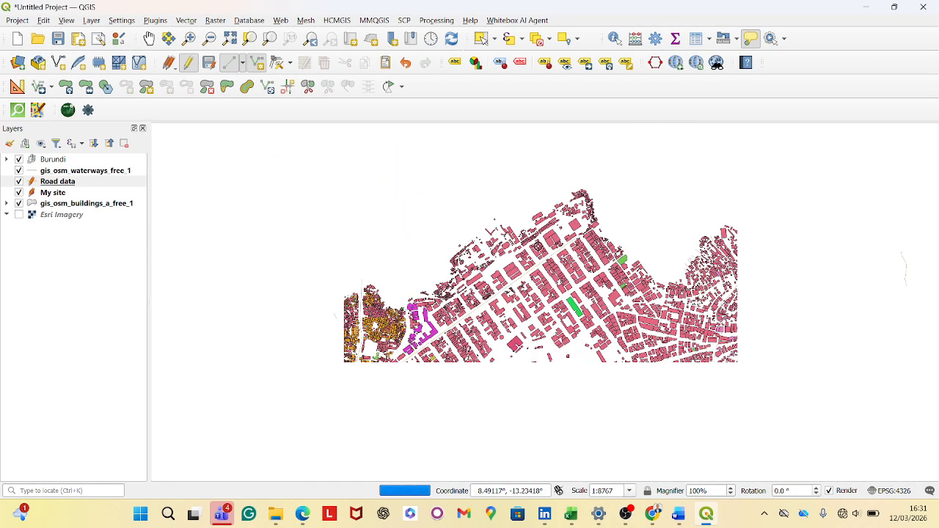
- Inspect the attribute table of the My site layer and close it
scroll(404, 358, "up", 1)
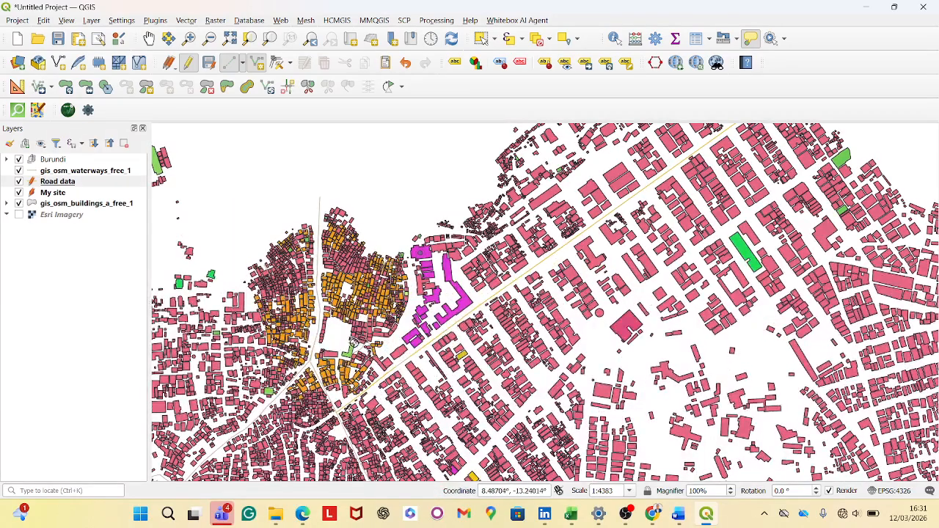
left_click(71, 194)
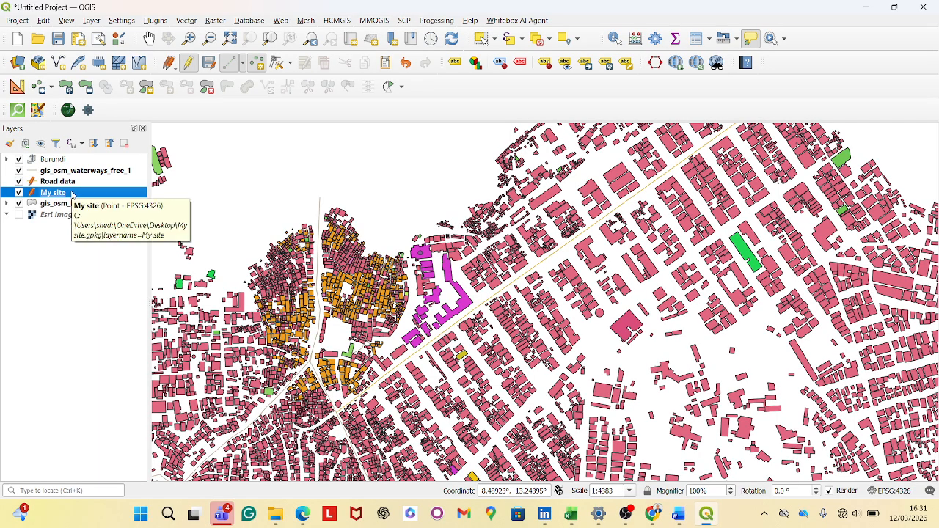
right_click(71, 194)
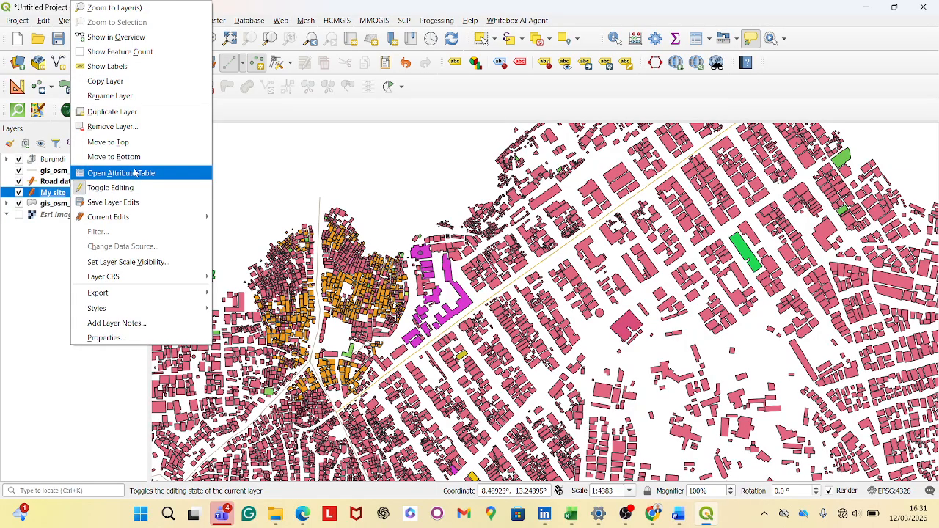
left_click(134, 172)
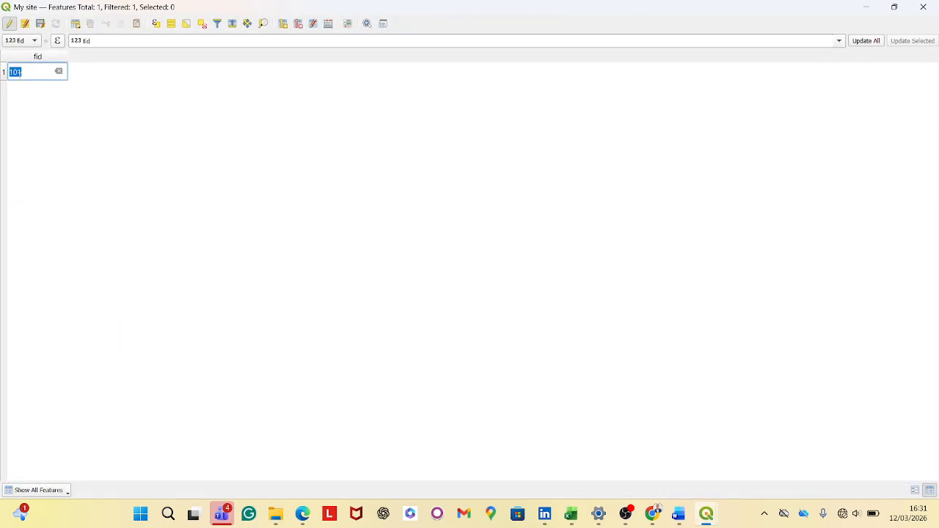
left_click(924, 9)
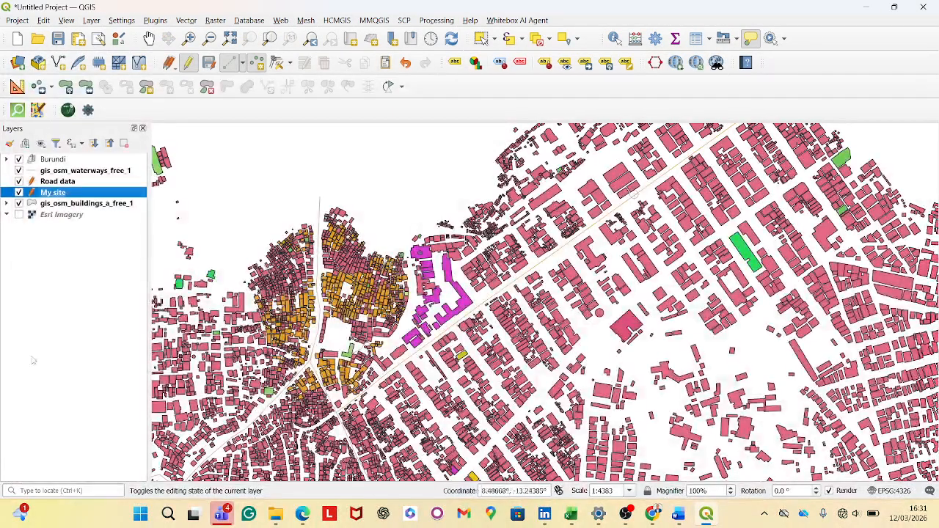
- Inspect the attribute table of the Road data layer and close it
left_click(88, 183)
right_click(89, 184)
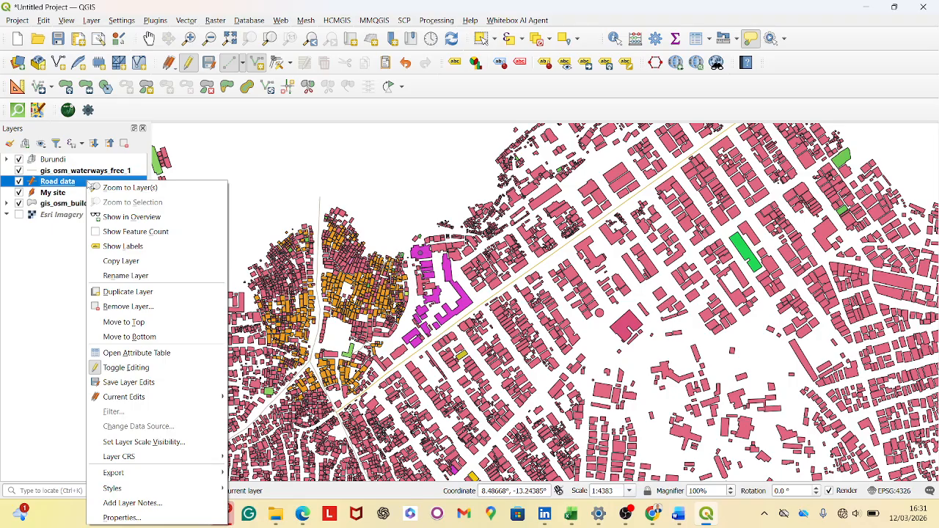
left_click(157, 355)
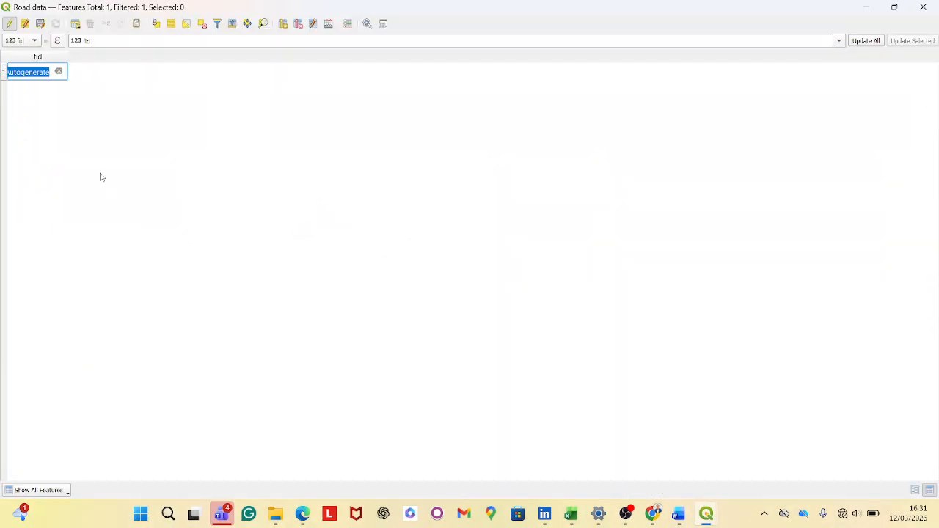
left_click(113, 151)
left_click(923, 7)
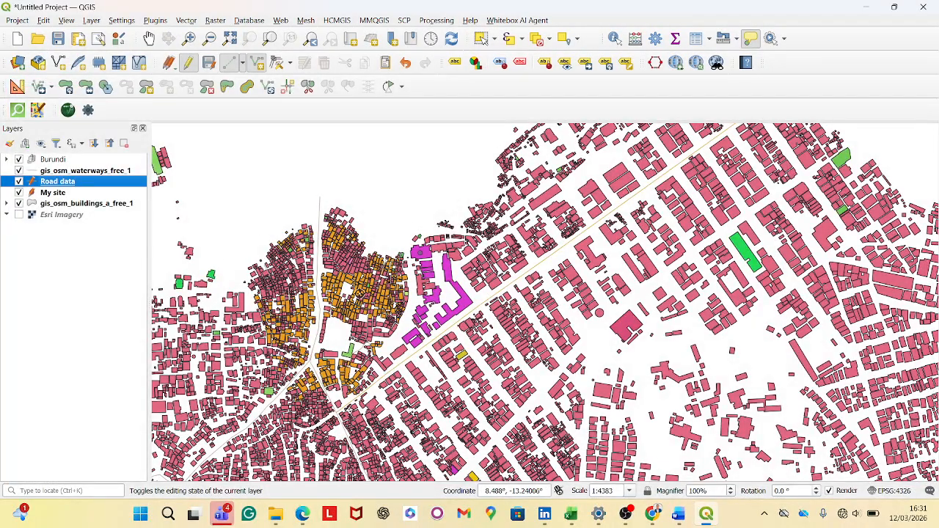
scroll(338, 283, "down", 1)
scroll(346, 308, "up", 1)
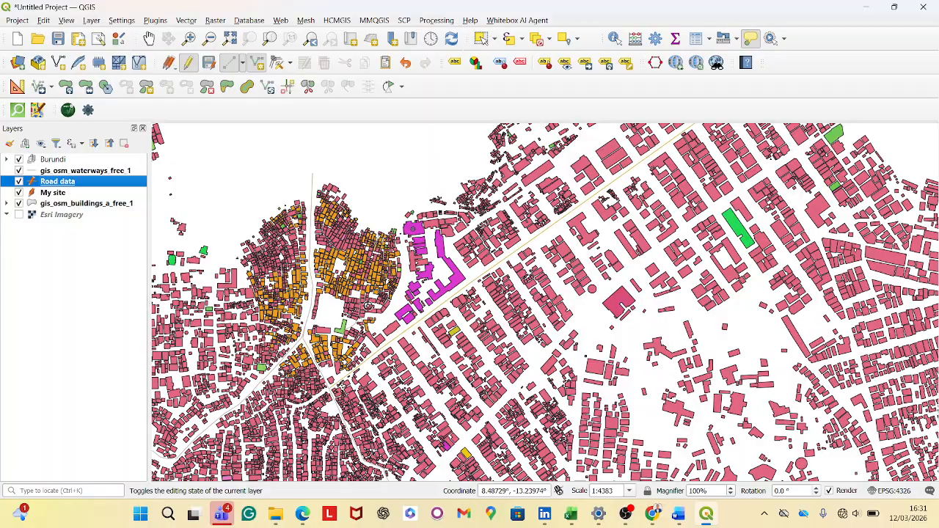
scroll(369, 306, "down", 1)
scroll(384, 289, "up", 1)
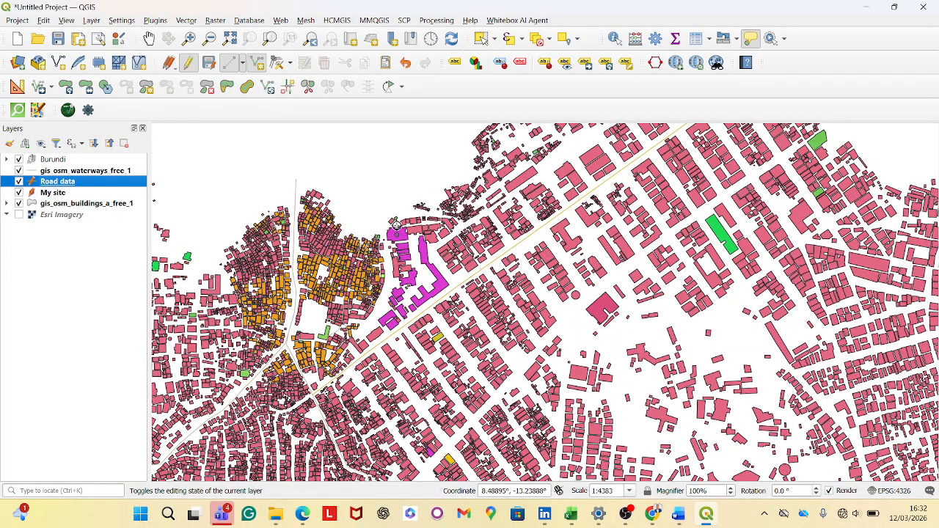
scroll(397, 228, "up", 1)
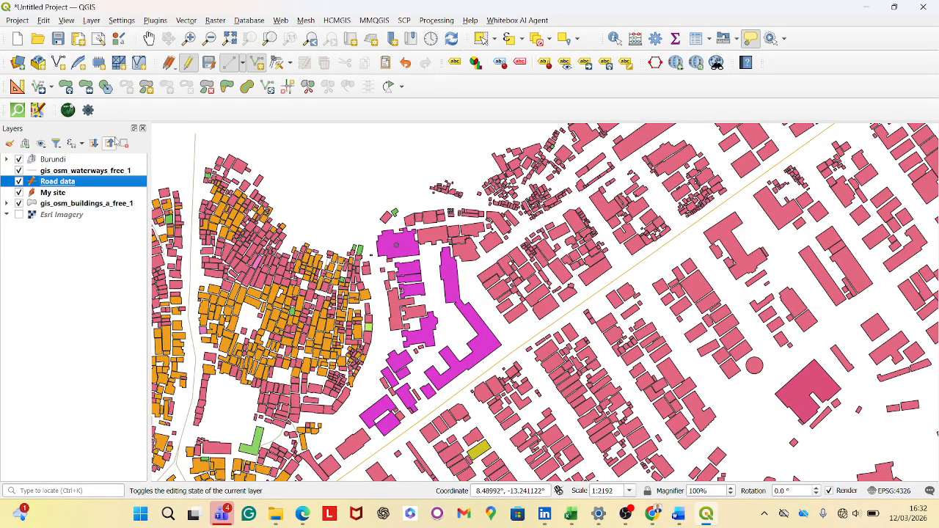
- Start a new GeoPackage layer and set its database file to House1 in the Desktop subfolder that holds Road data.gpkg
left_click(91, 20)
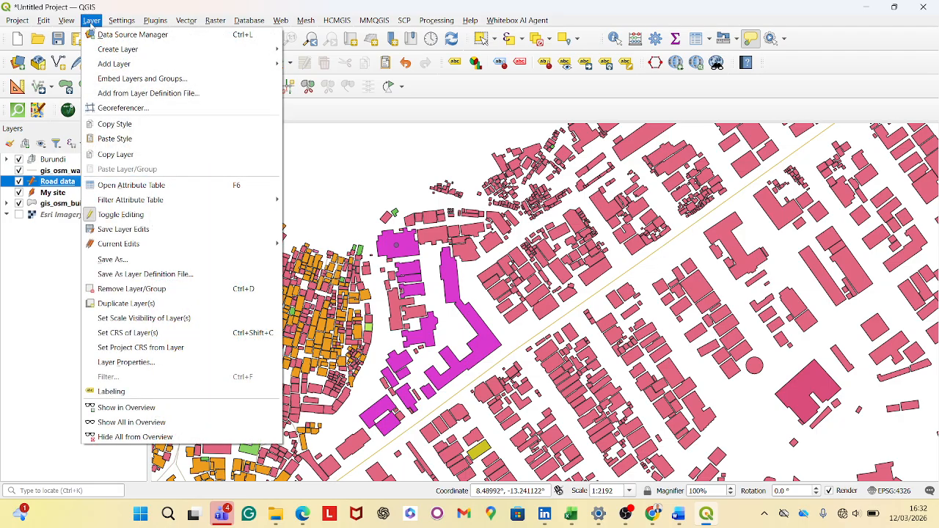
mouse_move(168, 54)
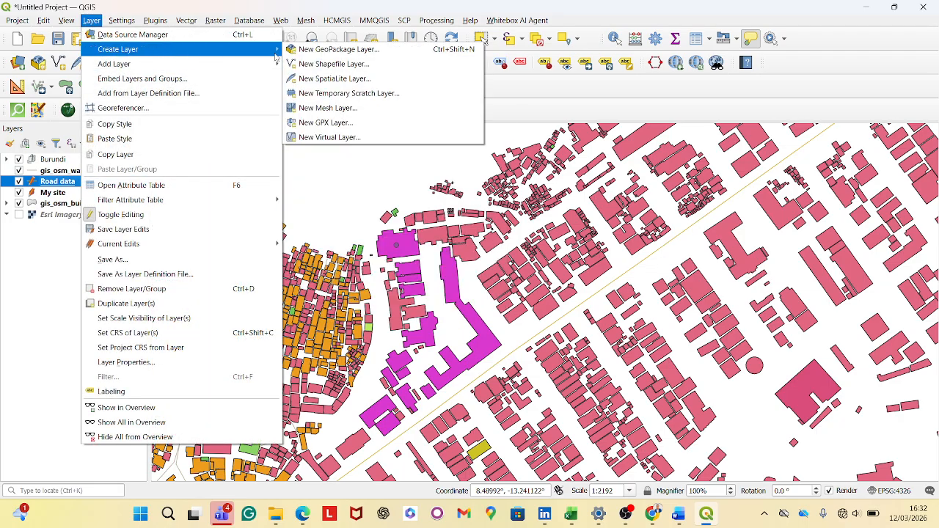
left_click(339, 50)
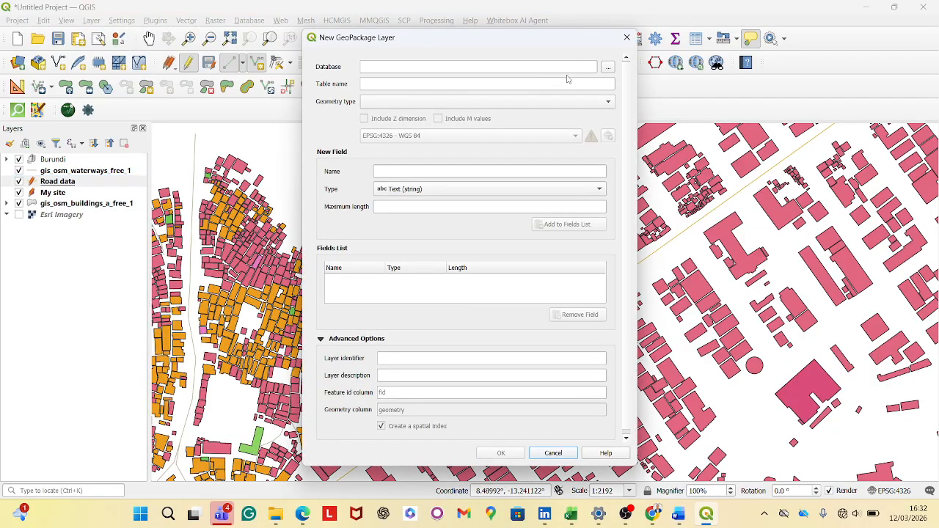
left_click(607, 68)
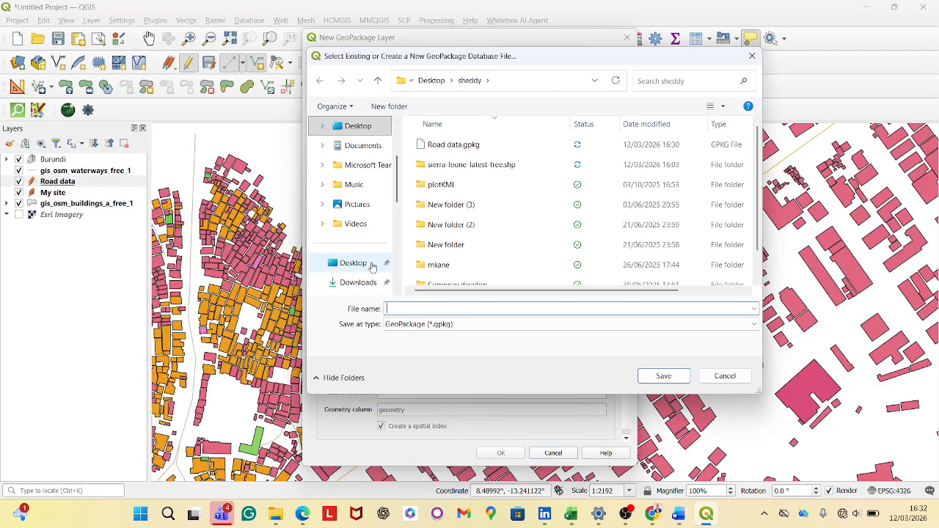
left_click(363, 267)
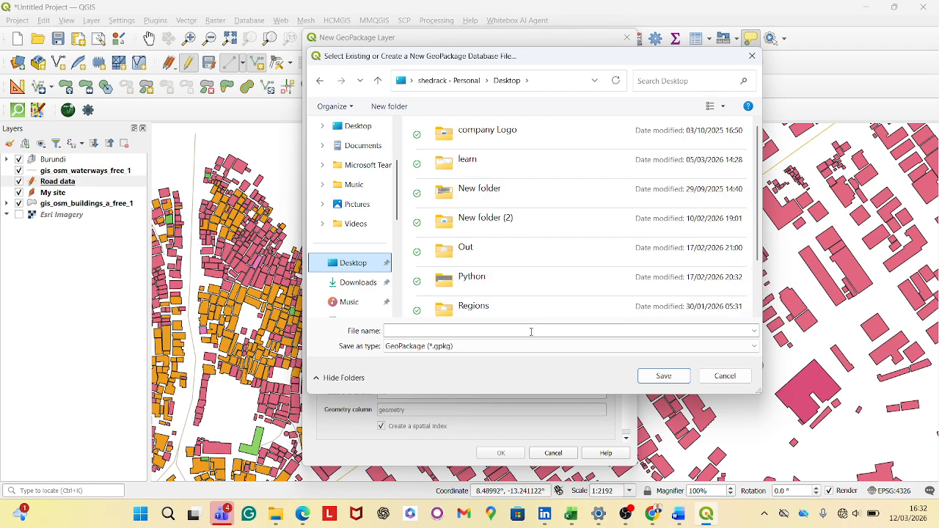
scroll(519, 287, "down", 2)
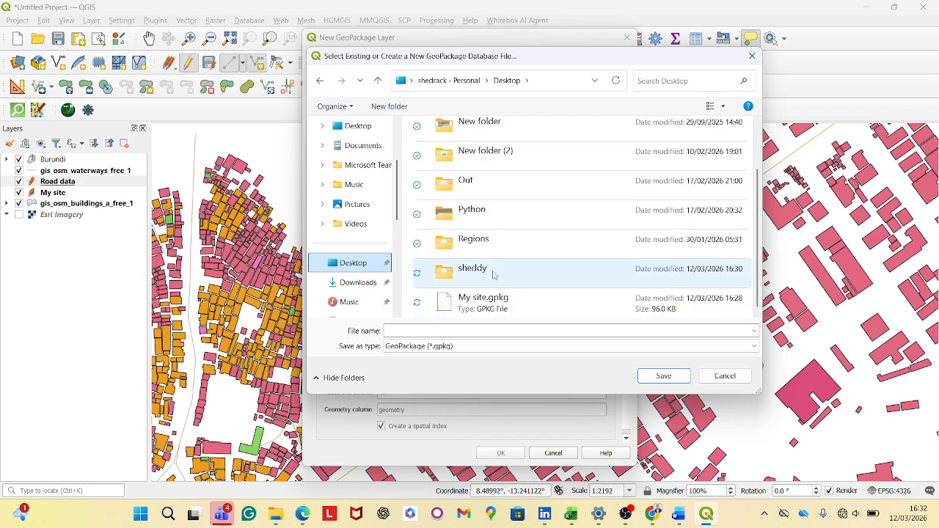
left_click(494, 275)
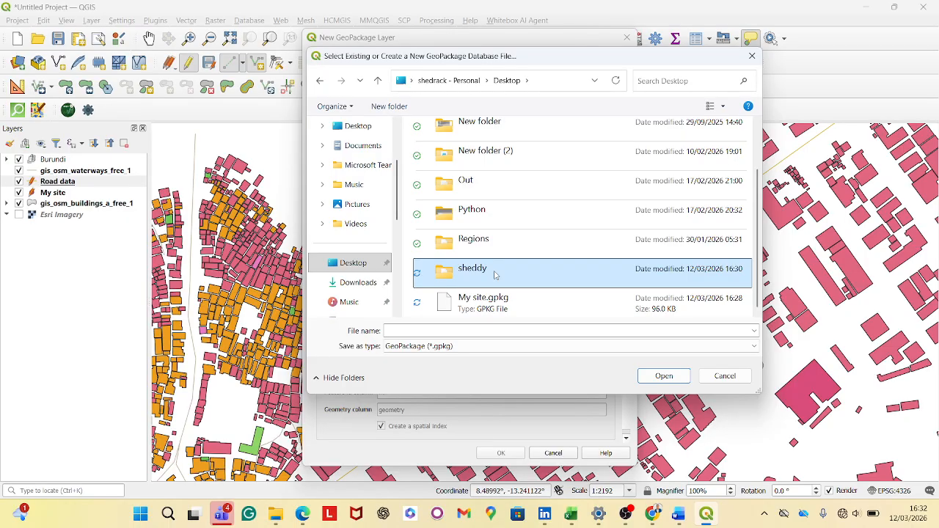
double_click(494, 275)
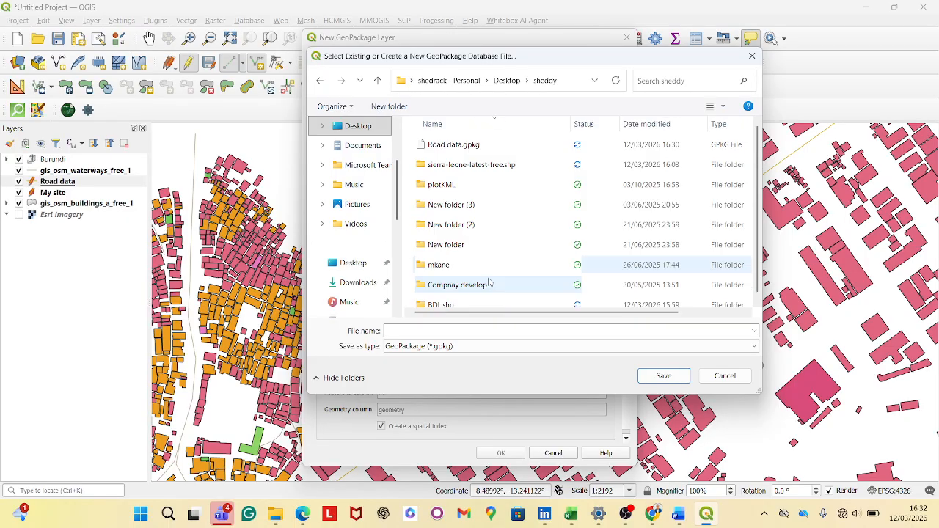
left_click(436, 331)
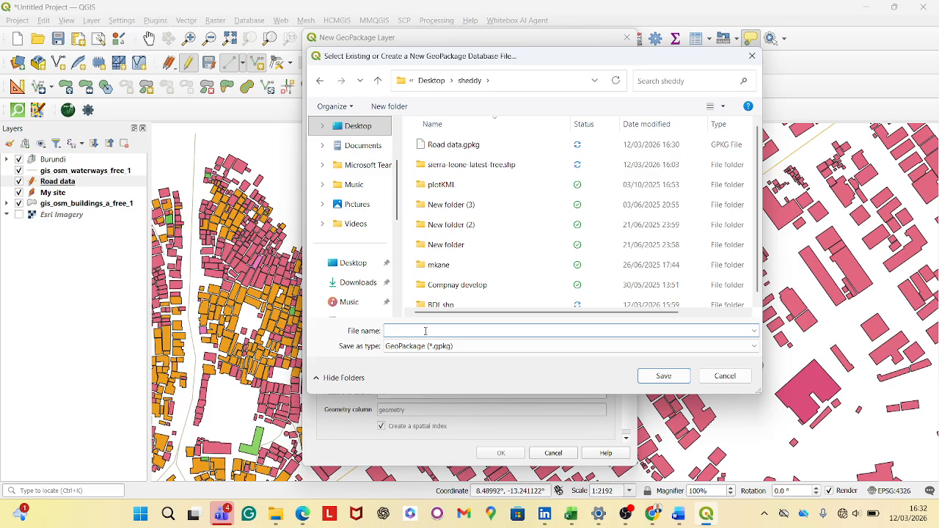
key("Caps_Lock")
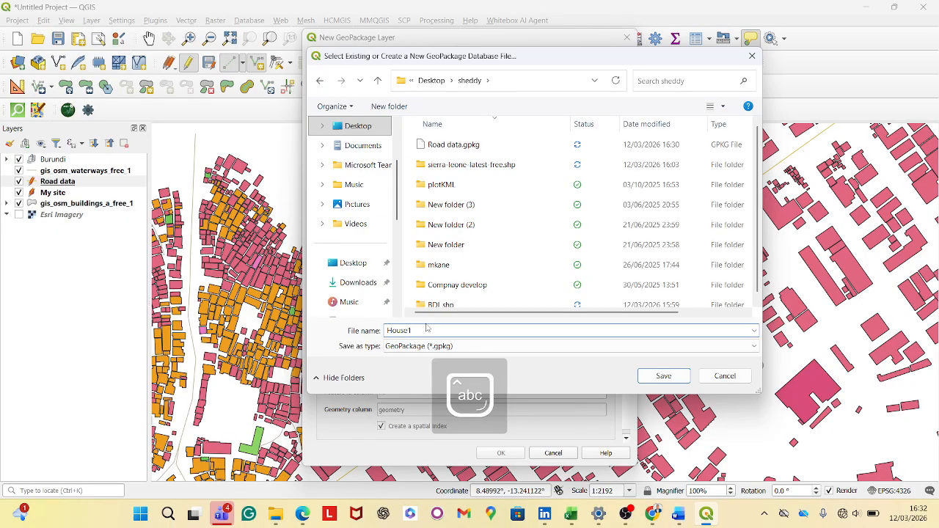
left_click(662, 376)
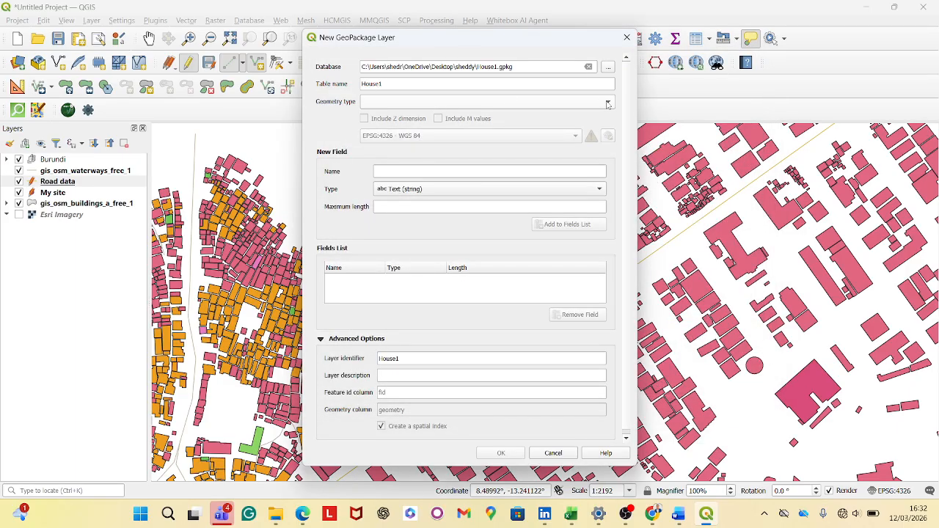
- Create the House1 layer with Polygon geometry and the WGS 84 (EPSG:4326) coordinate reference system
left_click(608, 103)
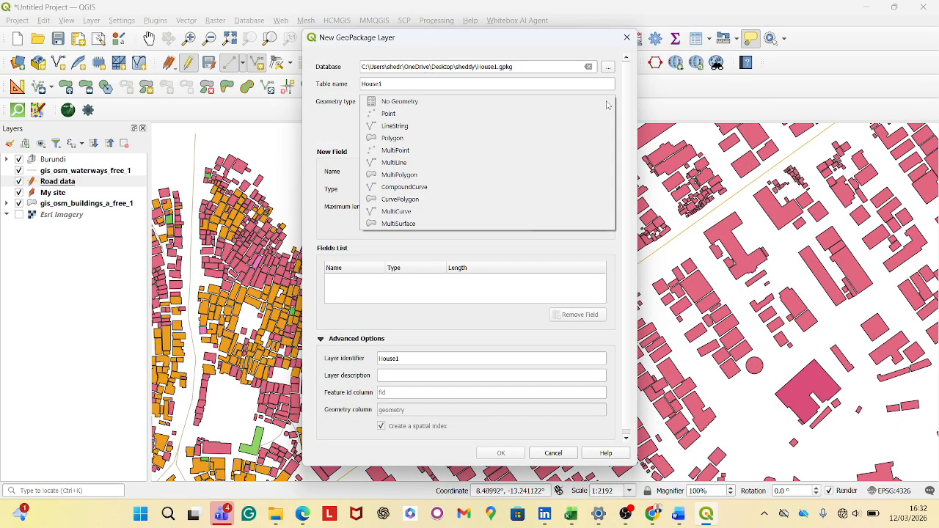
left_click(587, 143)
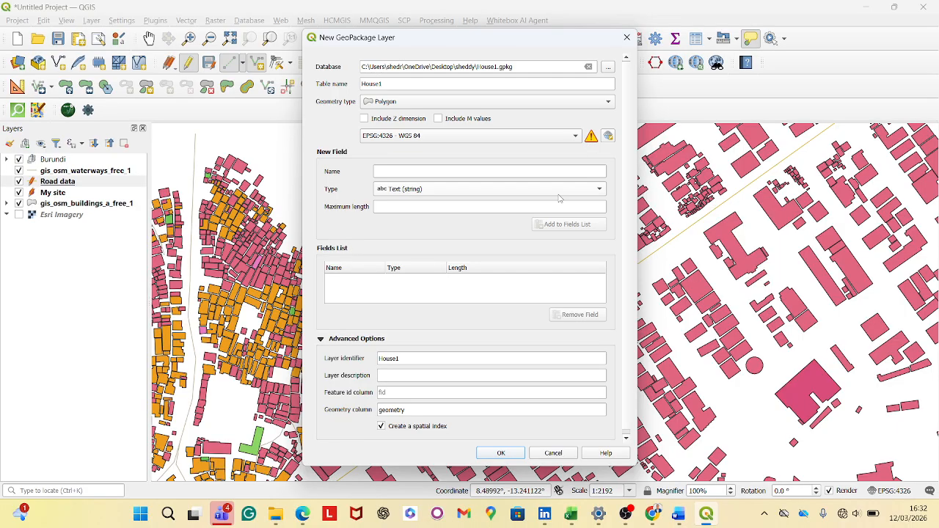
left_click(608, 136)
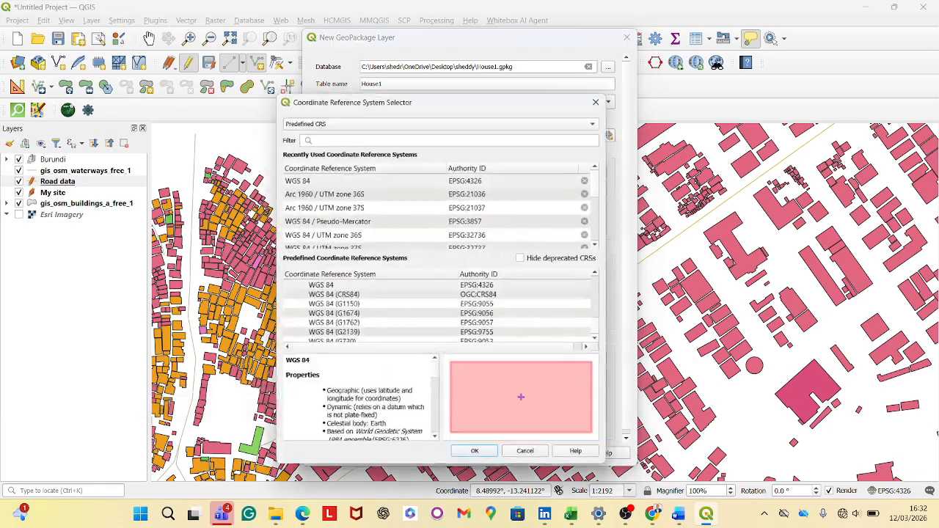
left_click(372, 290)
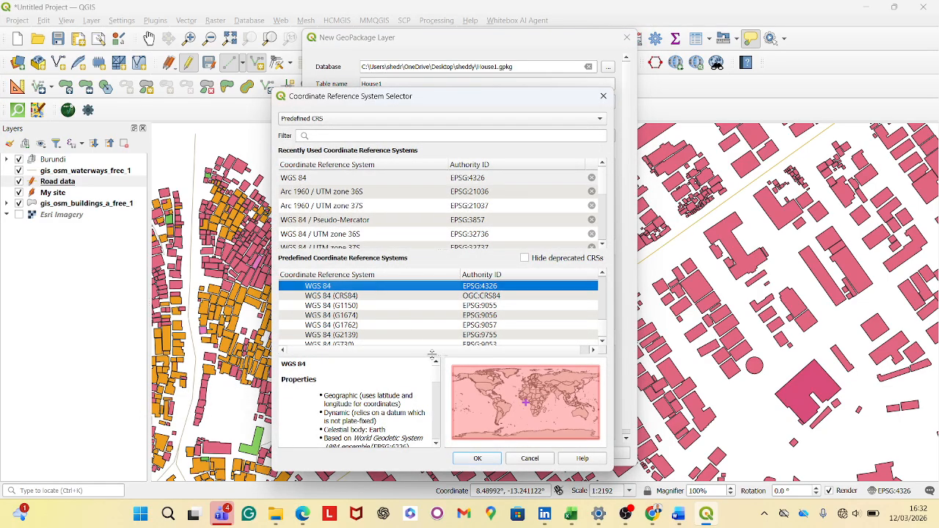
left_click(477, 459)
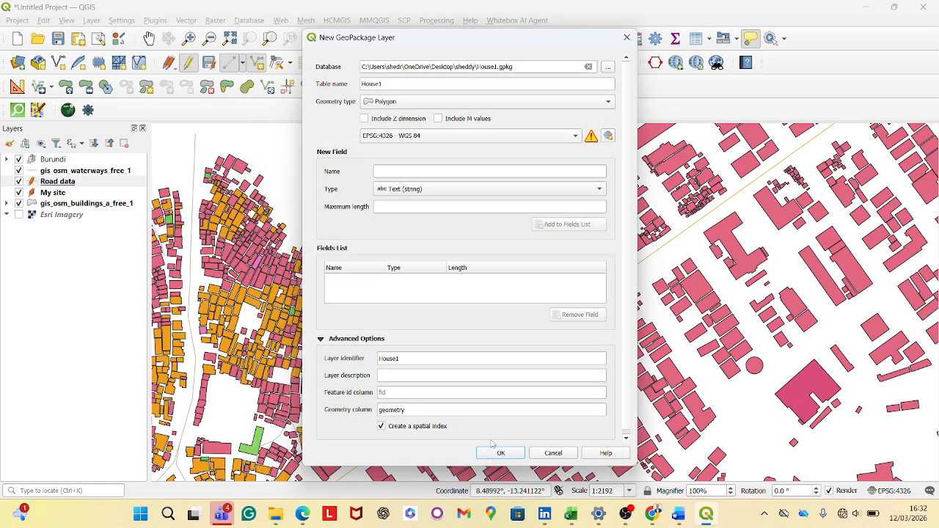
left_click(498, 453)
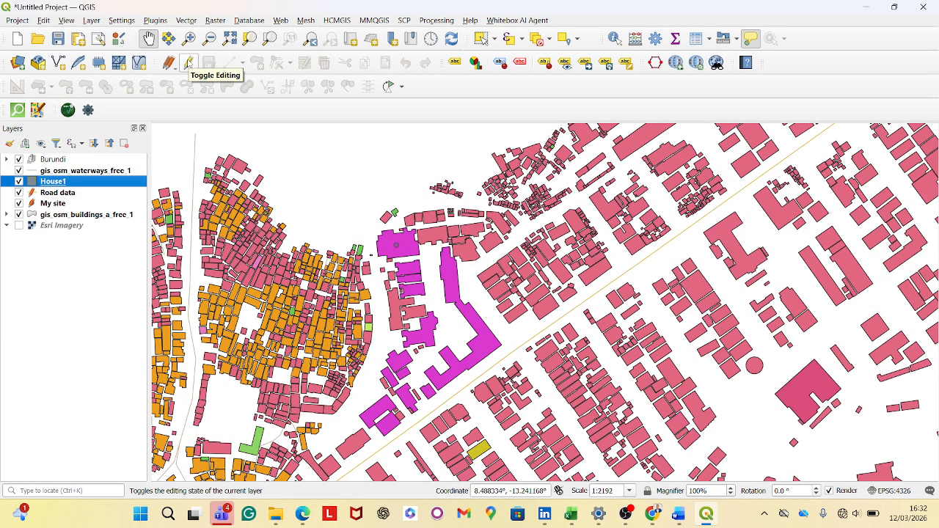
- Start editing the House1 layer and begin a polygon along the long magenta building's northern edge and first stepped northeast corners
left_click(188, 63)
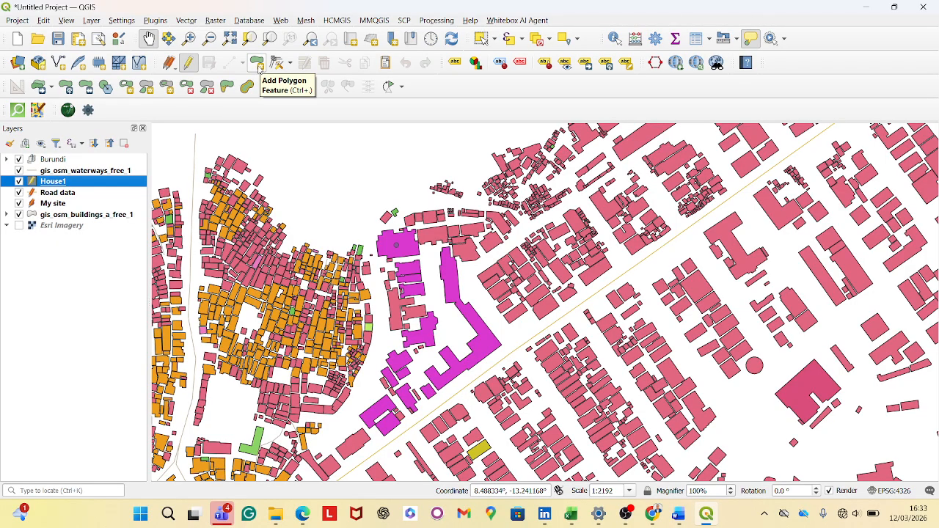
left_click(258, 65)
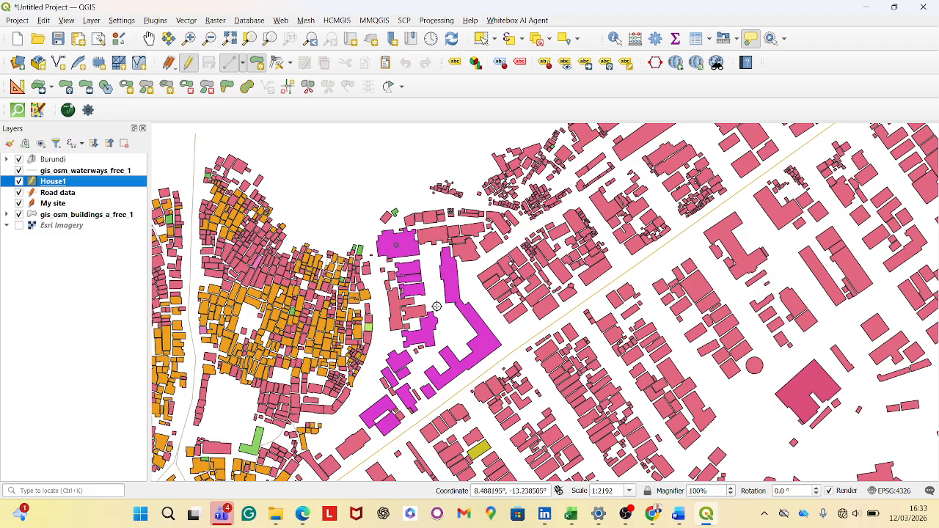
scroll(444, 259, "up", 2)
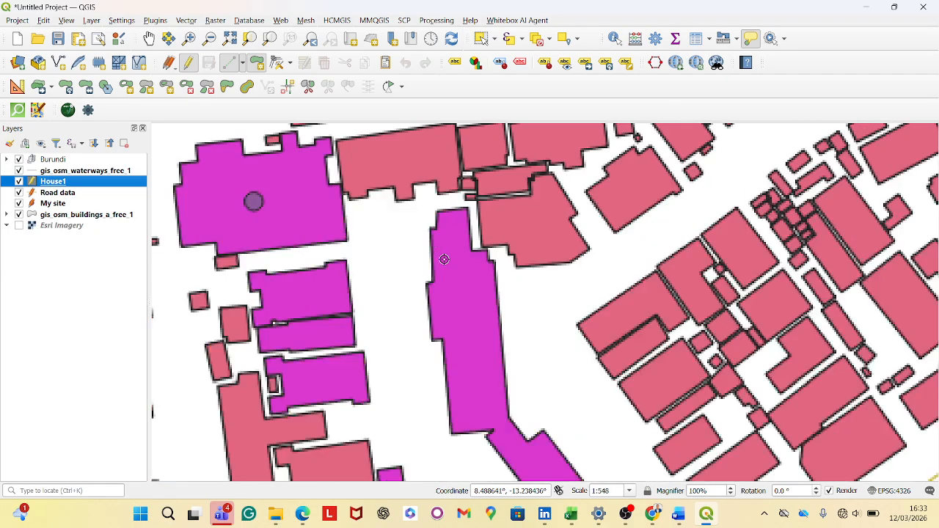
scroll(446, 207, "up", 1)
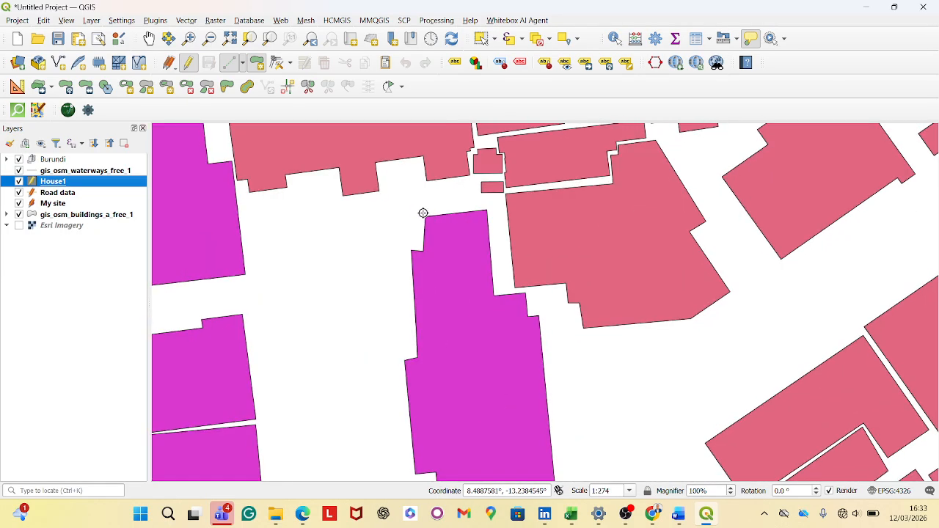
left_click(424, 216)
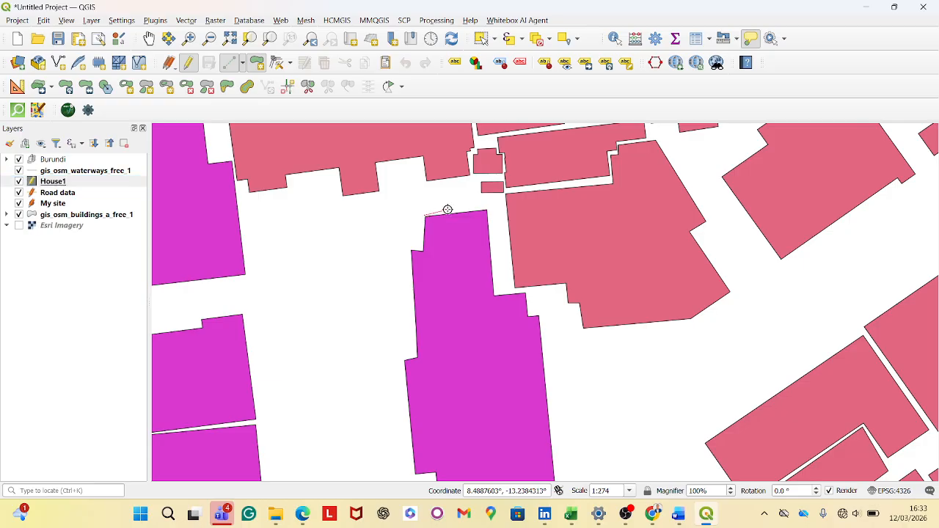
left_click(488, 210)
left_click(495, 294)
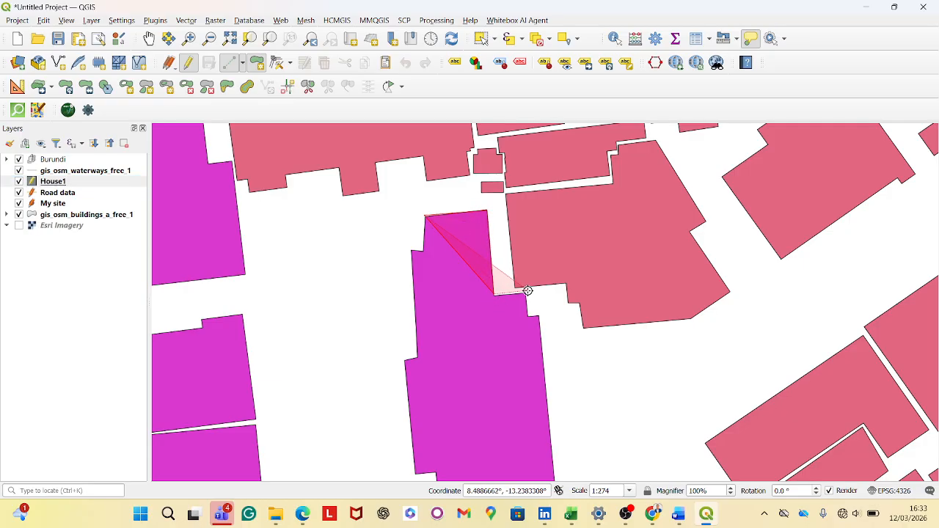
left_click(525, 293)
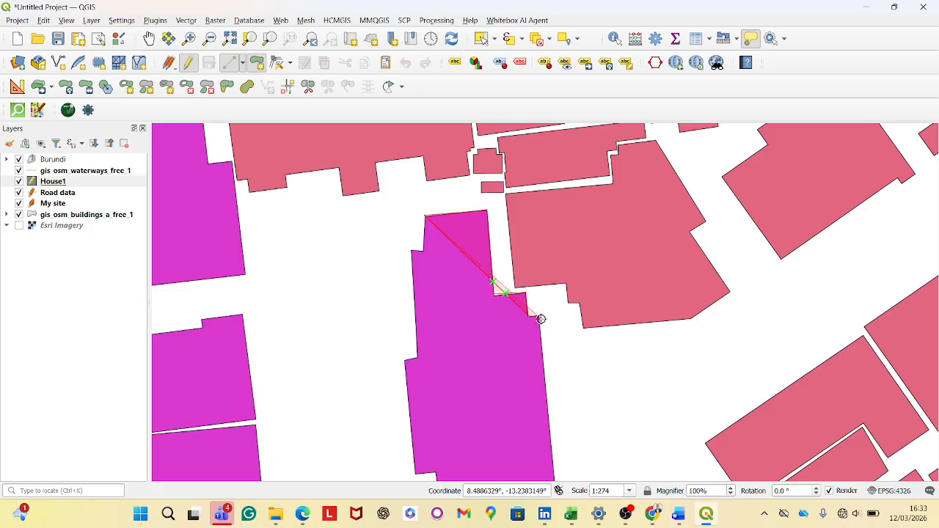
- Extend the House1 polygon down the building's east side and around the small notch at its bend
scroll(540, 317, "down", 4)
scroll(516, 372, "up", 4)
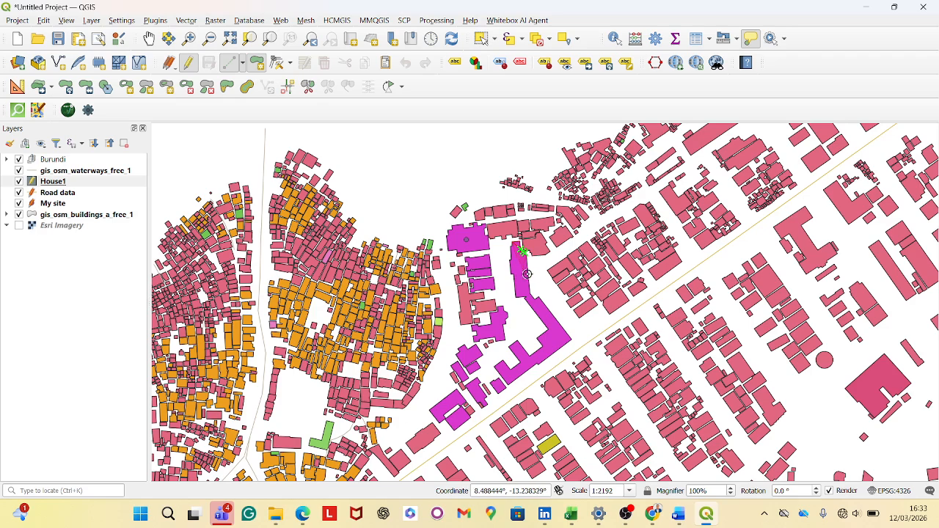
scroll(516, 370, "up", 1)
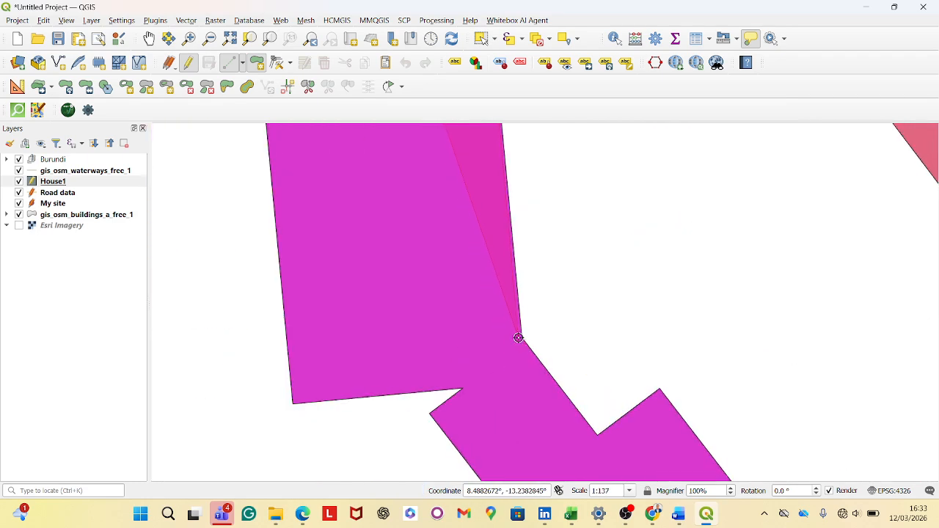
scroll(522, 334, "down", 3)
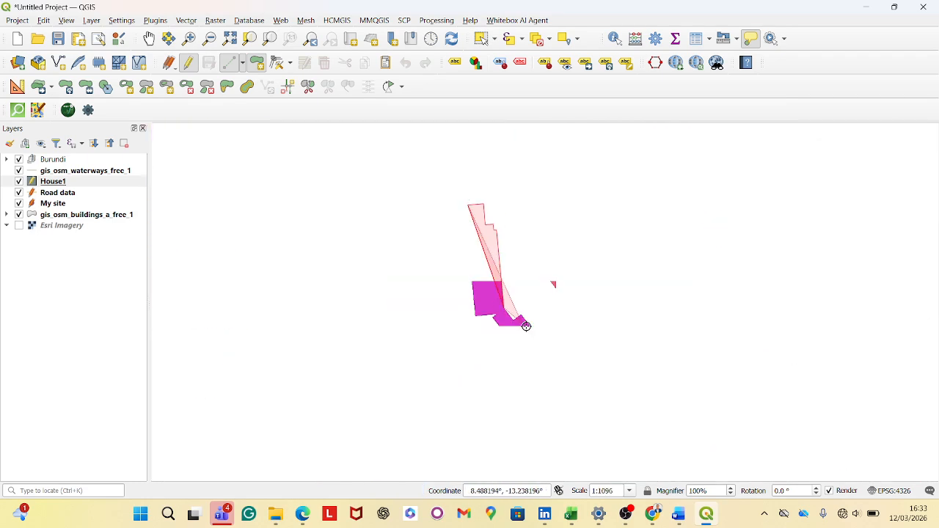
scroll(526, 326, "up", 5)
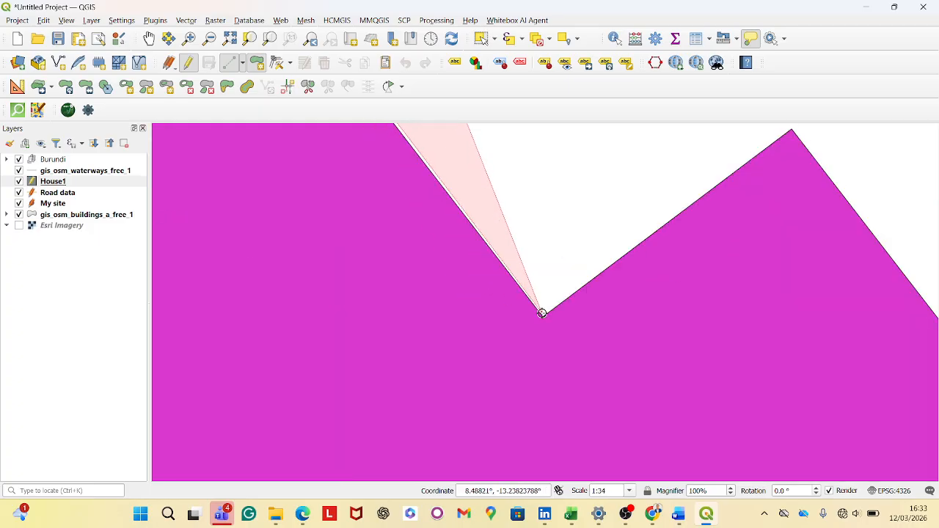
left_click(542, 313)
scroll(542, 314, "down", 4)
scroll(524, 323, "up", 3)
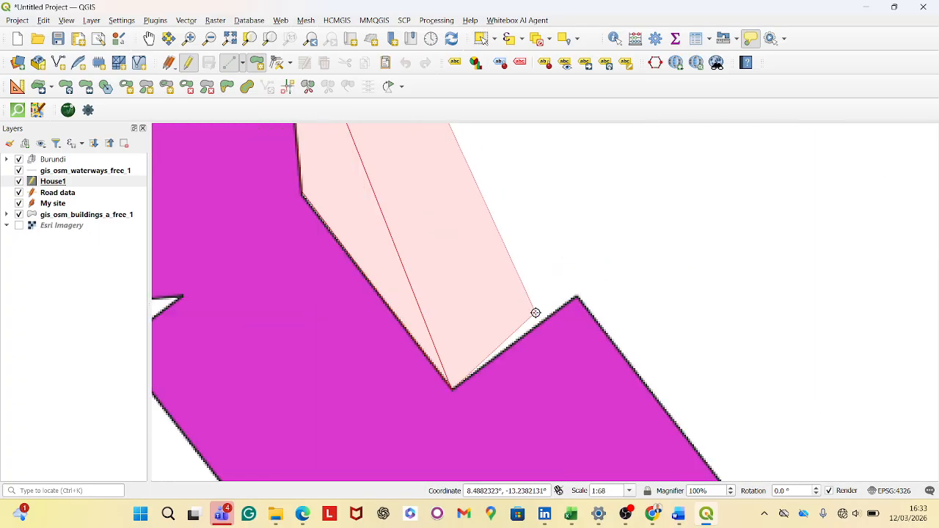
left_click(577, 299)
scroll(576, 290, "down", 3)
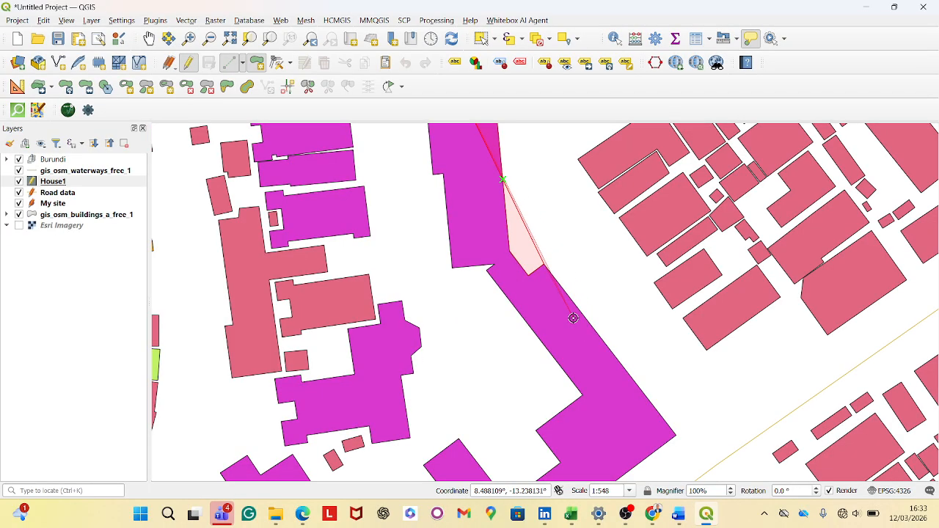
- Trace the House1 polygon around the building's easternmost corner and along its road-facing edge to the southwestern end
scroll(573, 318, "down", 3)
scroll(602, 312, "up", 5)
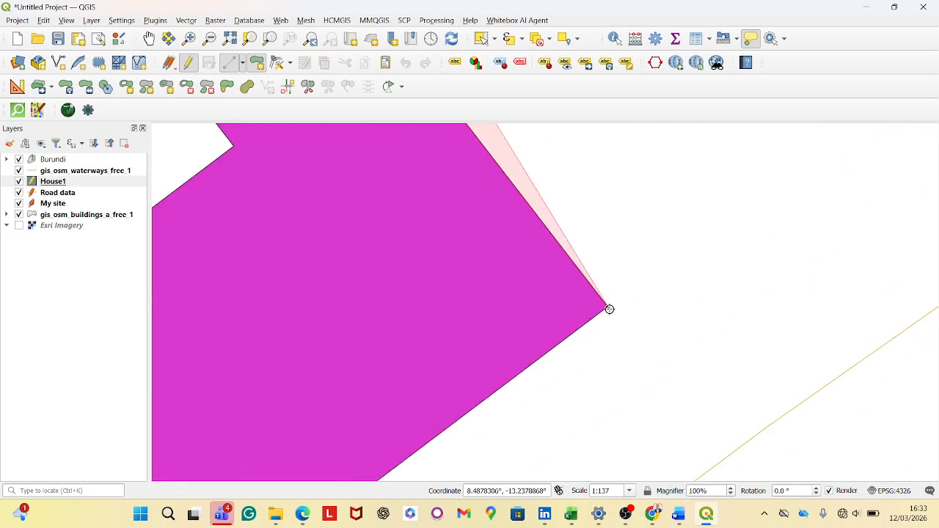
scroll(612, 304, "down", 4)
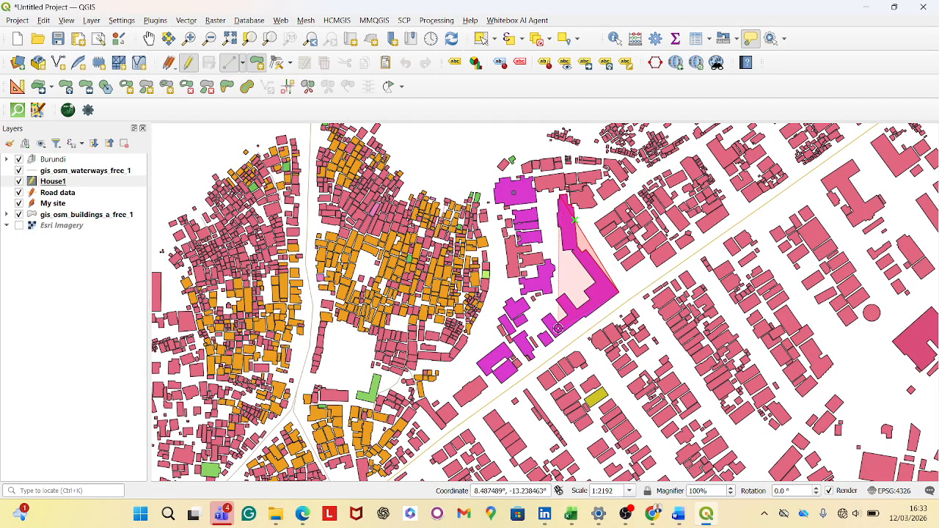
scroll(558, 328, "up", 3)
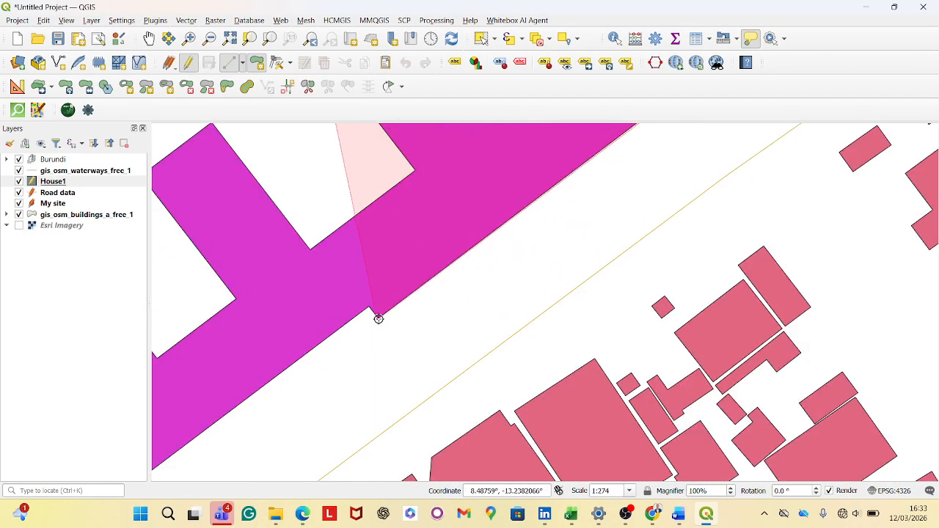
scroll(373, 315, "up", 2)
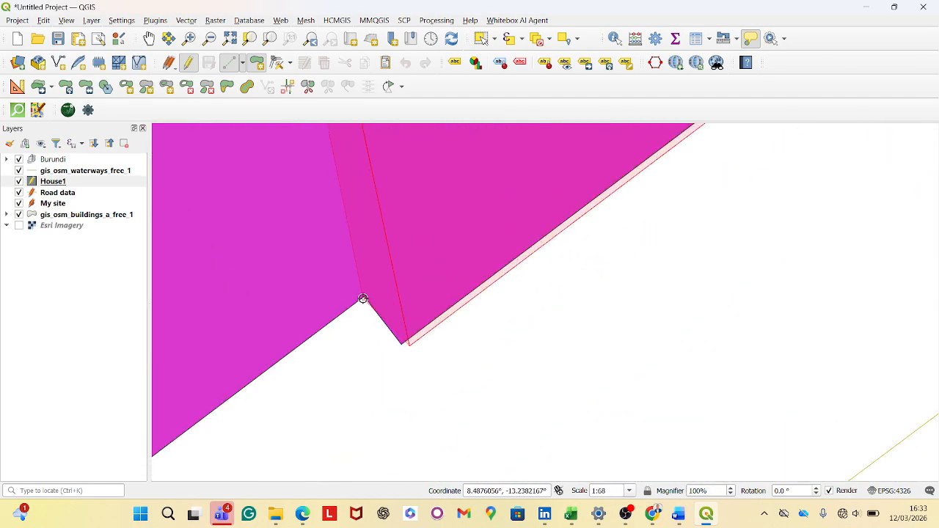
scroll(363, 299, "down", 2)
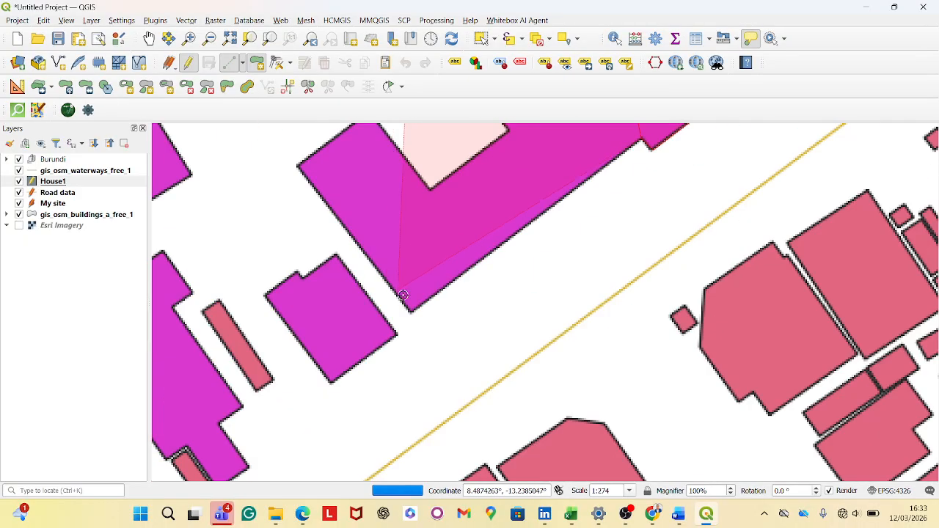
scroll(410, 312, "down", 2)
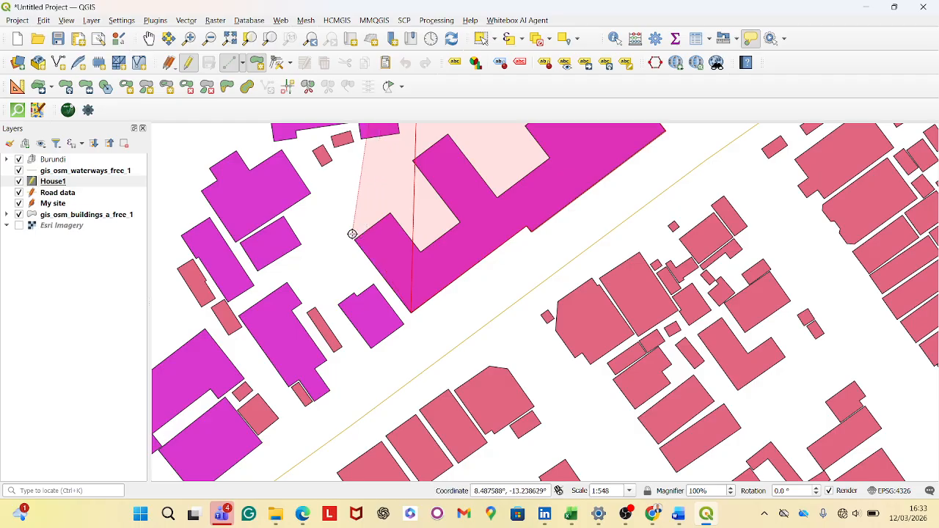
- Trace the polygon around the building's southwestern wing and along the bottom of the first courtyard recess
scroll(360, 264, "up", 3)
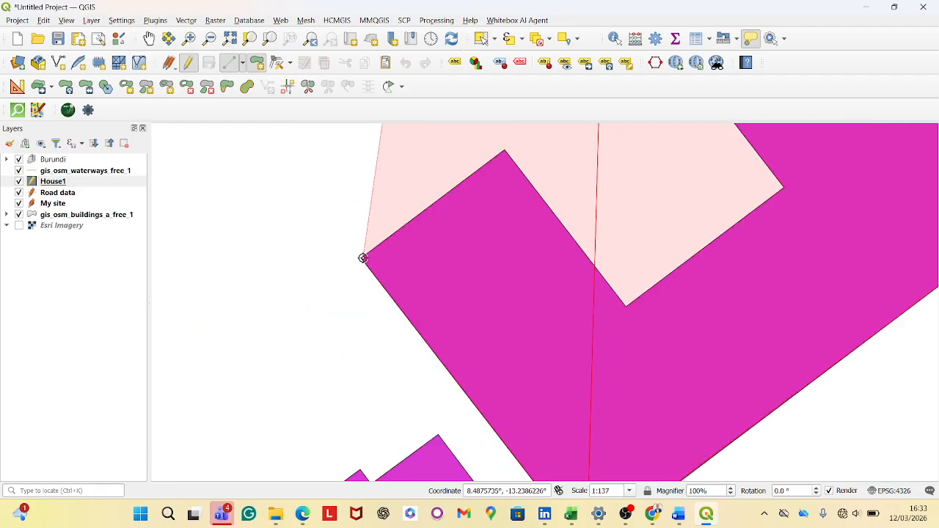
left_click(363, 258)
scroll(362, 259, "down", 3)
scroll(350, 287, "up", 2)
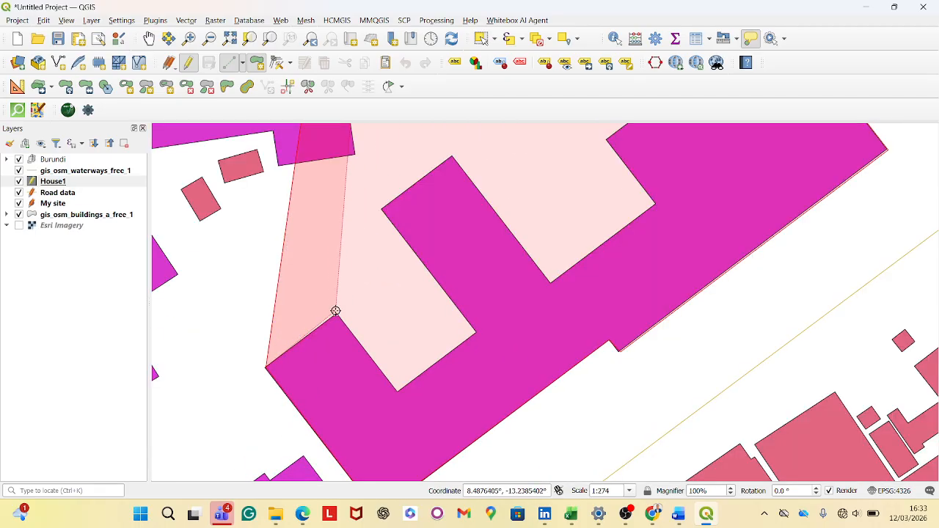
key("BackSpace")
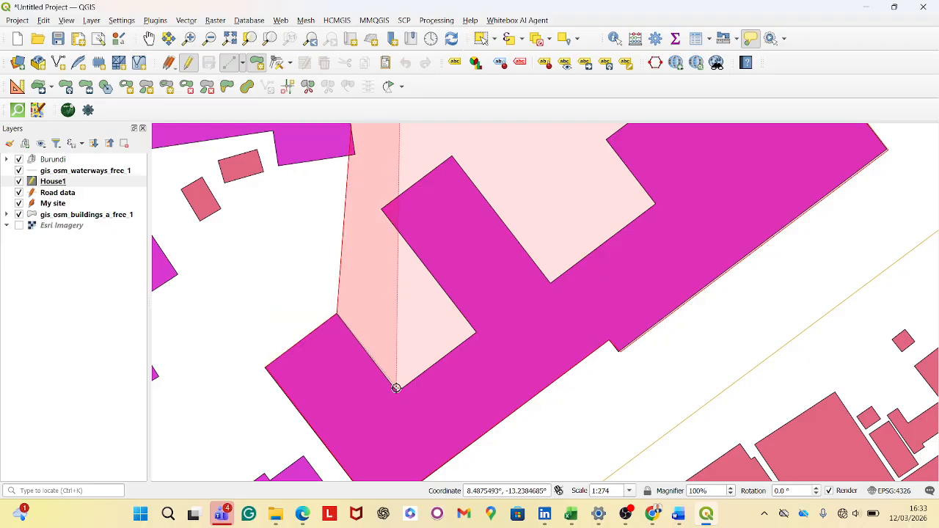
left_click(398, 389)
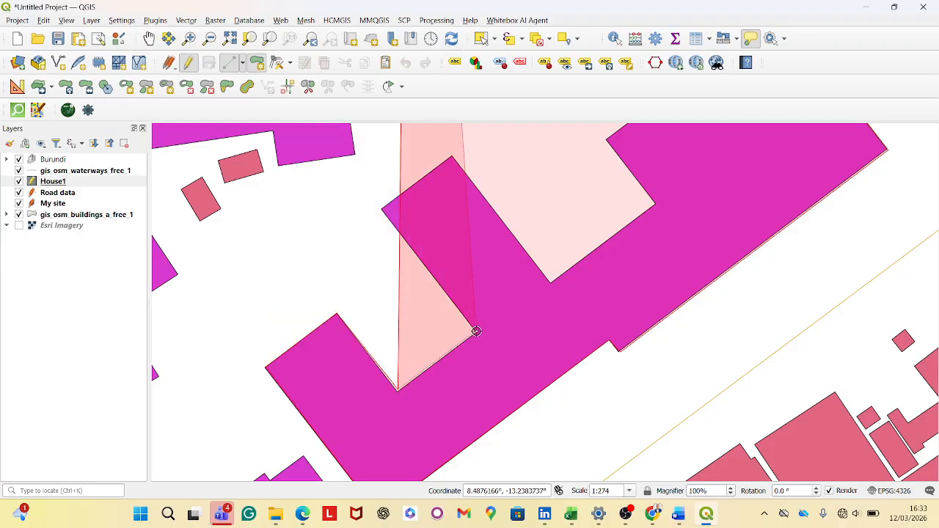
left_click(475, 333)
- Trace the polygon around the end of the building's middle wing and down to the second courtyard recess
left_click(382, 207)
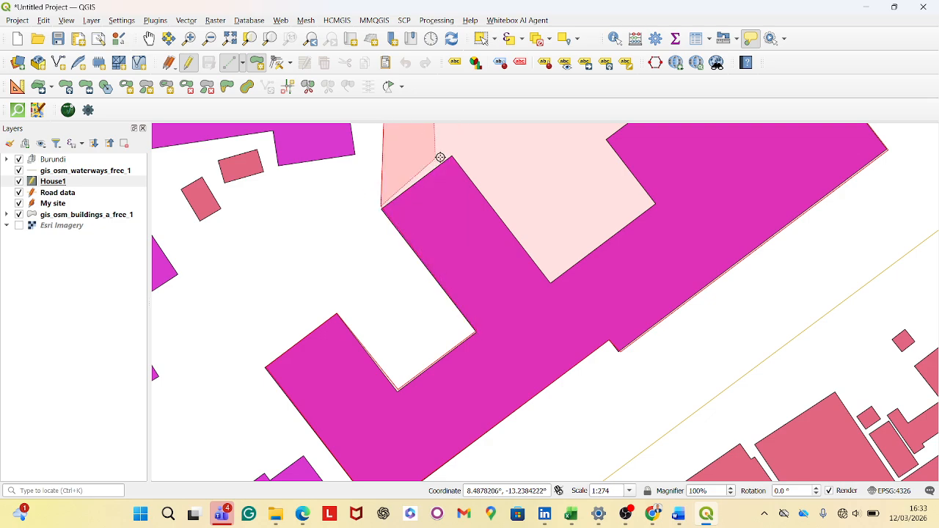
left_click(451, 156)
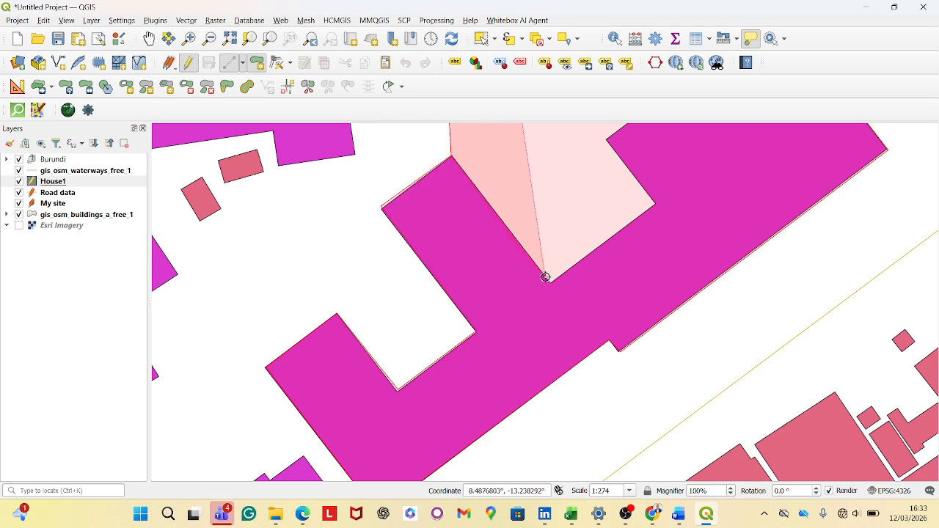
left_click(549, 283)
- Trace the polygon from the second courtyard recess around the stepped corner to the inner corner of the main arm
scroll(548, 282, "down", 2)
scroll(535, 301, "up", 2)
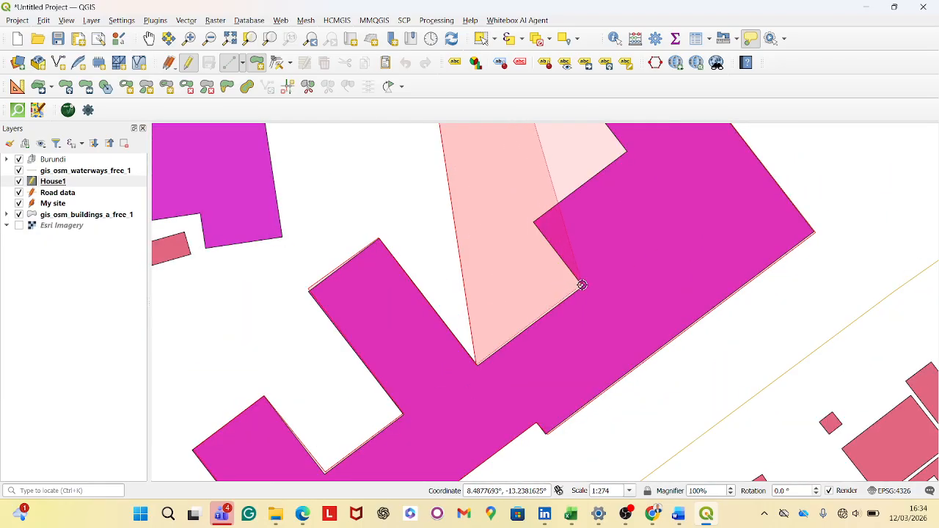
left_click(579, 289)
scroll(534, 222, "down", 2)
scroll(537, 250, "up", 2)
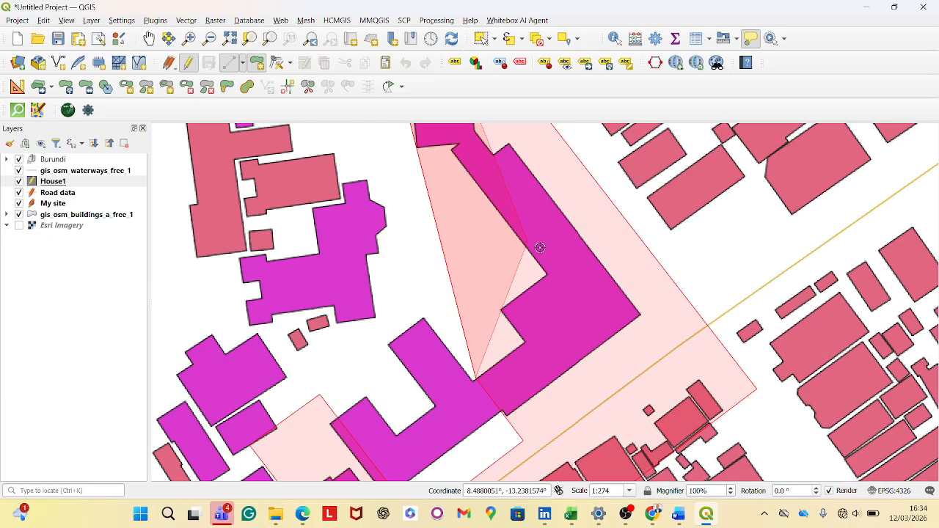
left_click(564, 309)
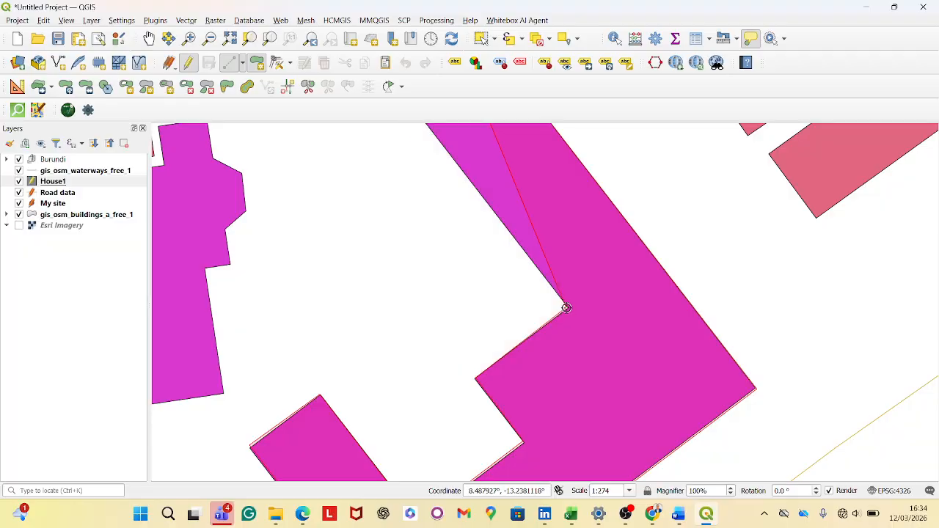
- Trace the polygon up the arm's inner side, around the small notch and along the northern block's lower edge
scroll(562, 306, "down", 3)
scroll(539, 302, "up", 2)
scroll(538, 302, "up", 2)
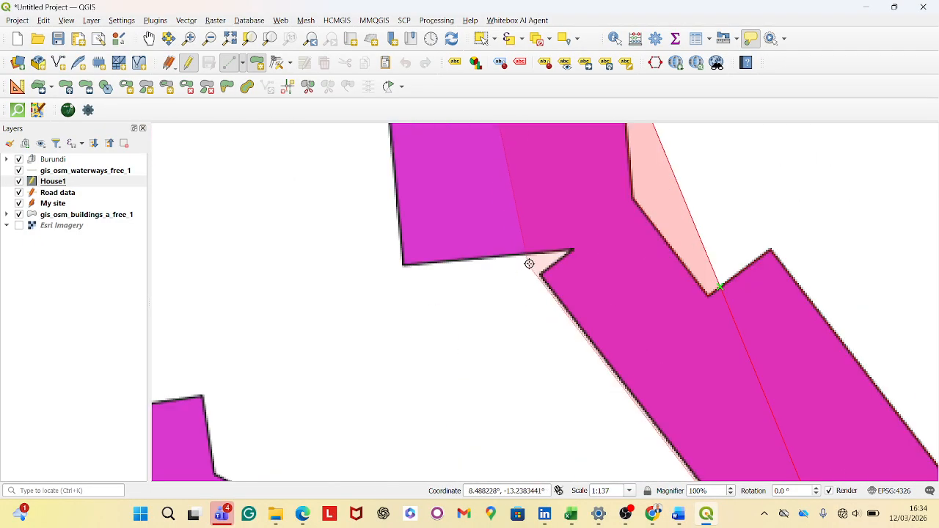
left_click(541, 275)
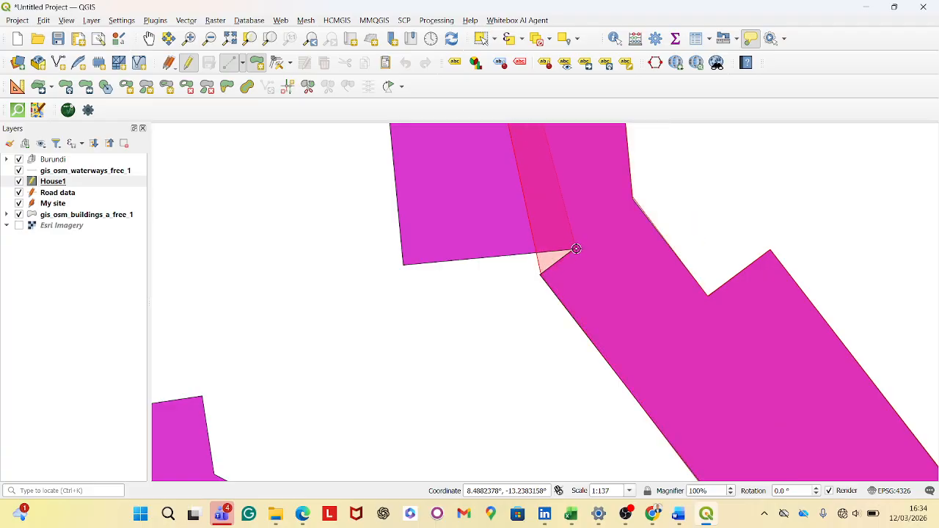
left_click(572, 250)
left_click(412, 262)
- Trace the polygon up the northern block's western side and around its lowest step
scroll(413, 308, "down", 4)
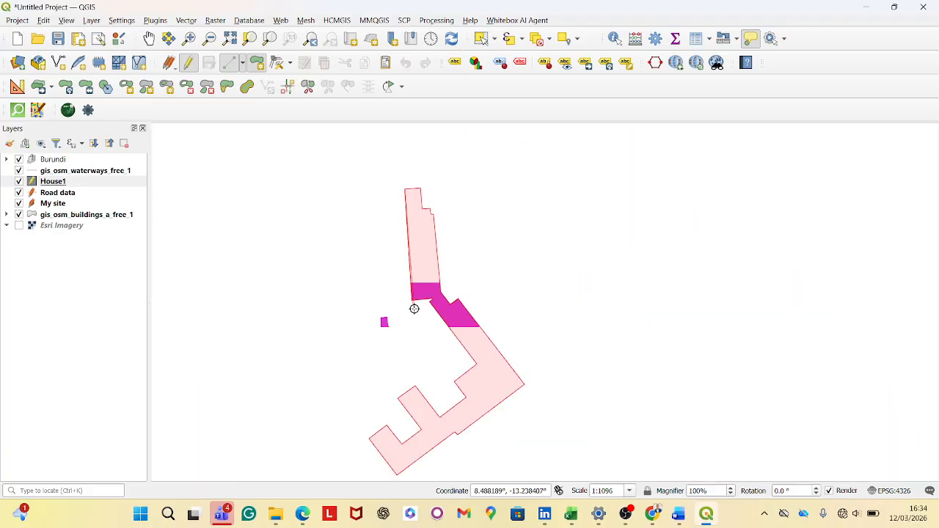
scroll(406, 220, "up", 2)
scroll(406, 211, "up", 3)
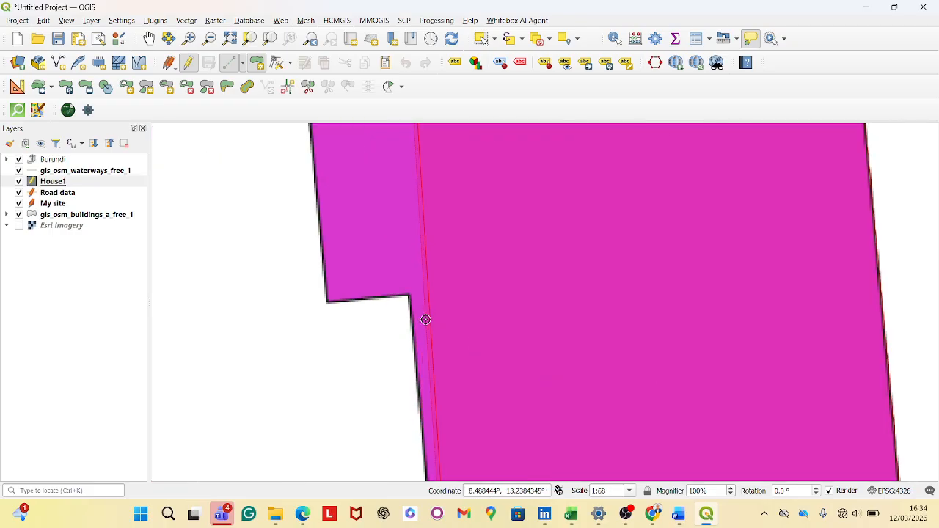
left_click(327, 301)
scroll(359, 323, "down", 2)
scroll(342, 252, "up", 2)
scroll(380, 301, "down", 2)
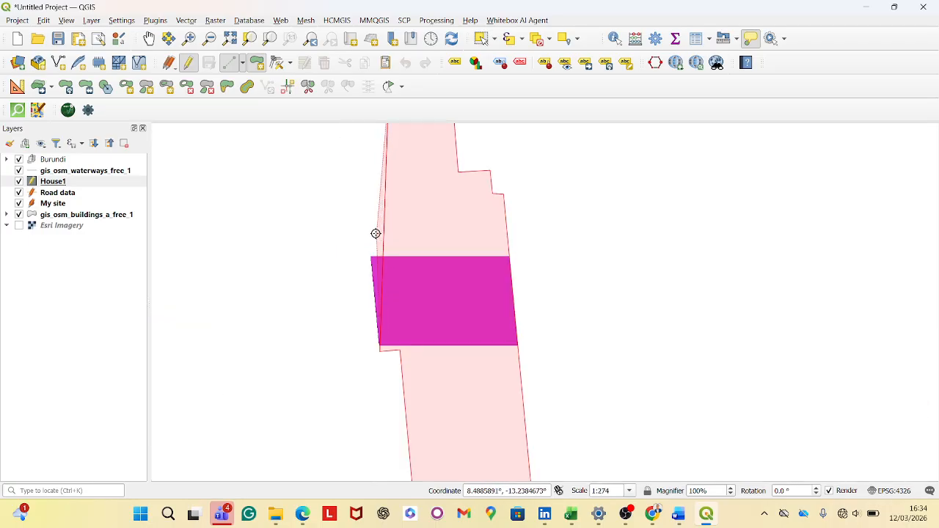
- Trace the polygon up to the middle step on the northern block's western side and place both step corners
scroll(371, 235, "up", 4)
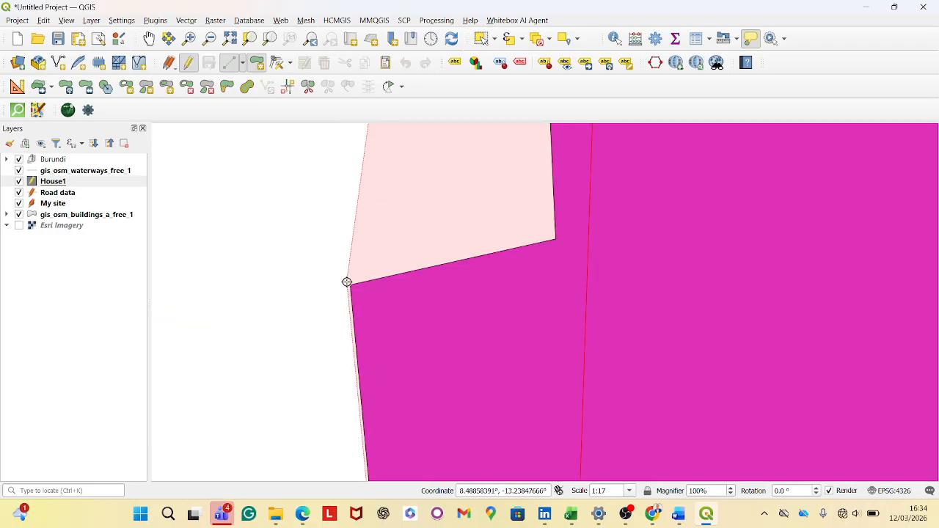
left_click(347, 282)
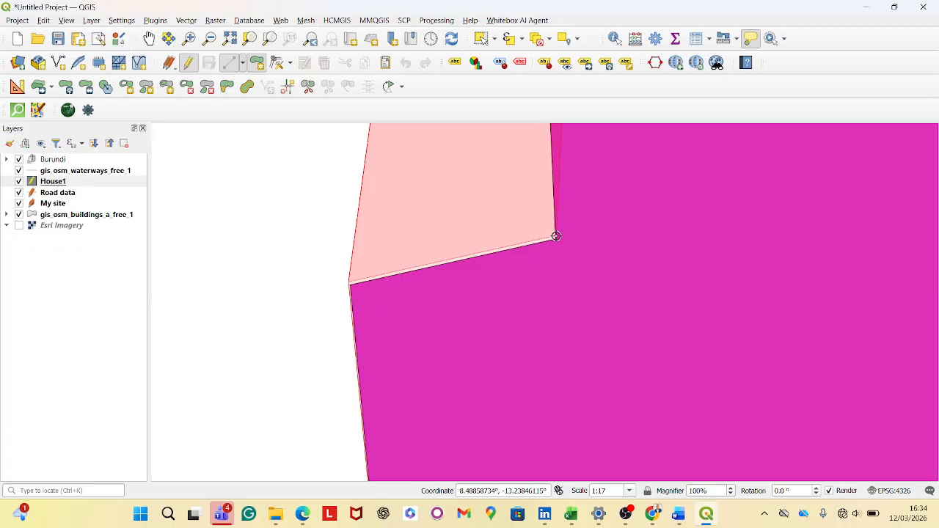
left_click(556, 236)
scroll(543, 308, "down", 4)
scroll(533, 237, "up", 2)
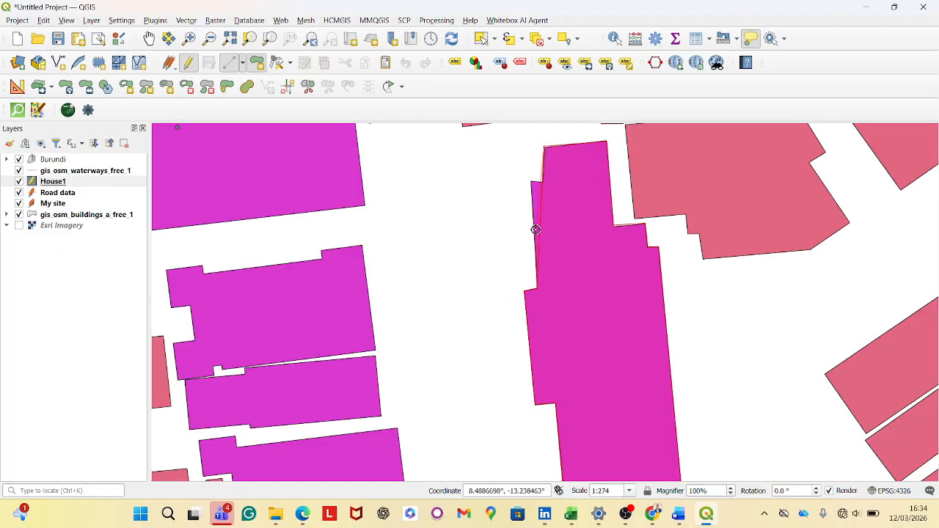
- Trace the polygon up to the uppermost western step of the northern block and around its outer and inner corners
scroll(523, 250, "up", 2)
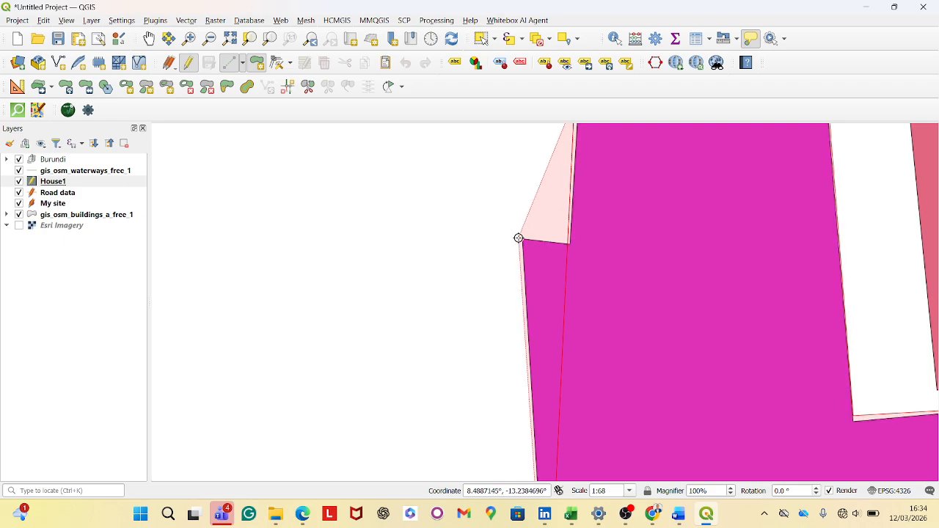
left_click(522, 238)
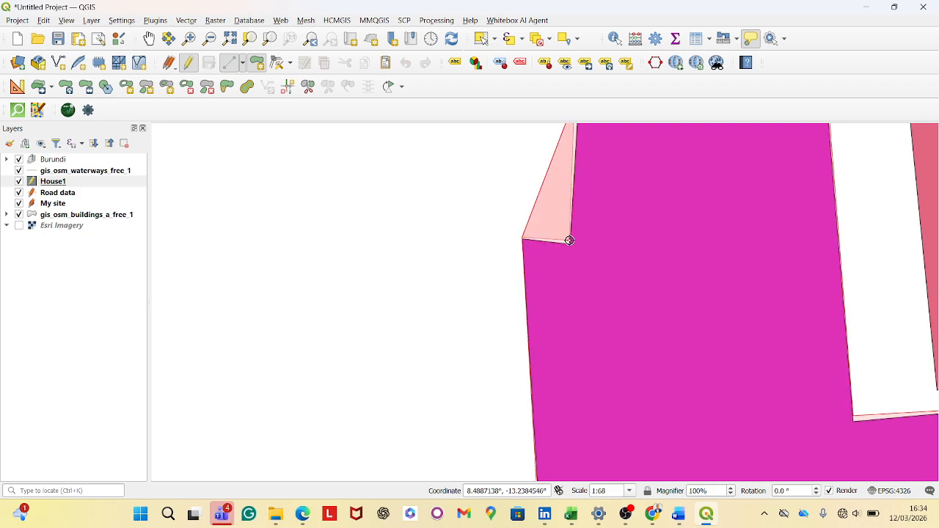
scroll(572, 239, "down", 2)
scroll(567, 274, "up", 4)
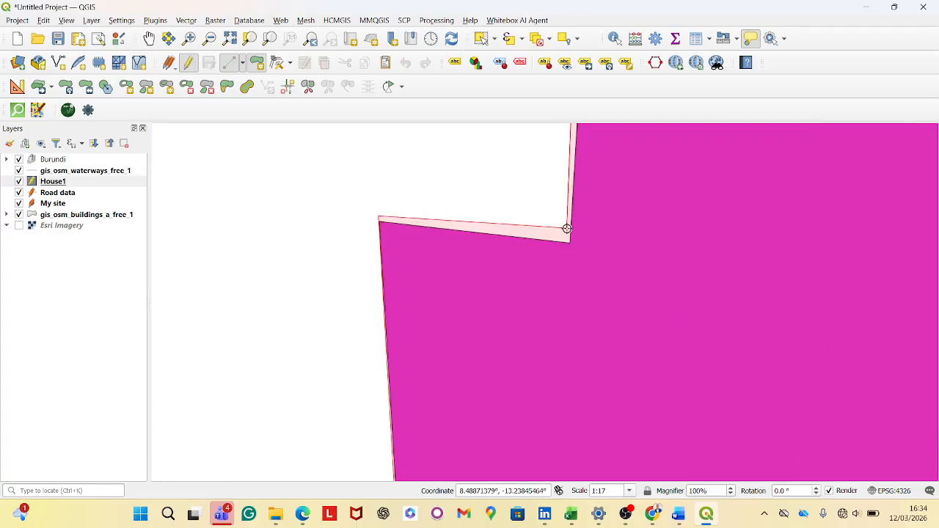
- Finish the House1 building polygon and save the feature with fid 01
right_click(568, 229)
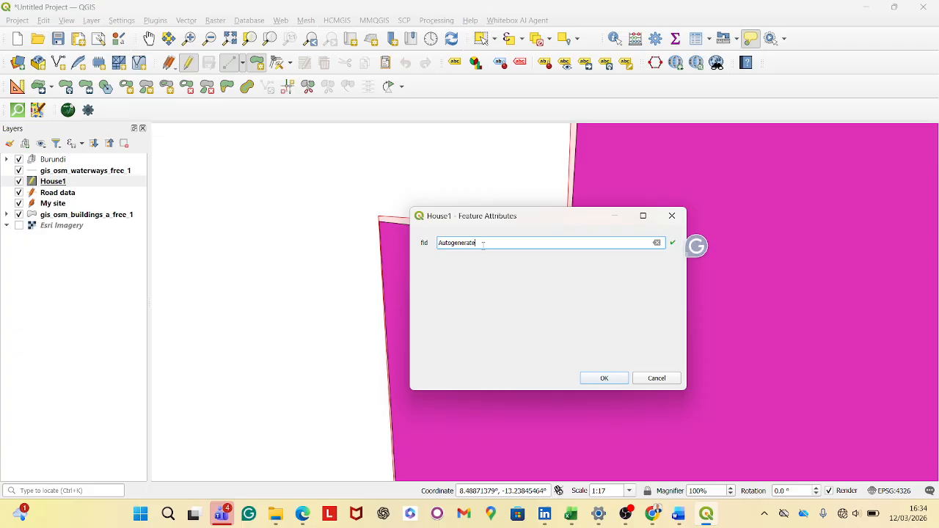
left_click_drag(484, 239, 422, 233)
type("01")
left_click(609, 388)
- Hide and redisplay the House1 layer to compare the digitized polygon with the building beneath it
scroll(513, 281, "down", 4)
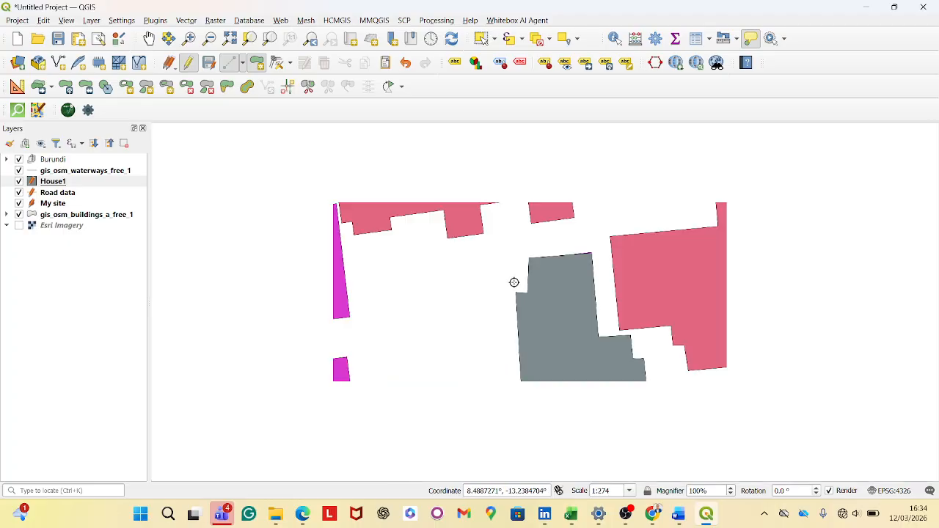
scroll(513, 282, "down", 2)
scroll(525, 309, "down", 1)
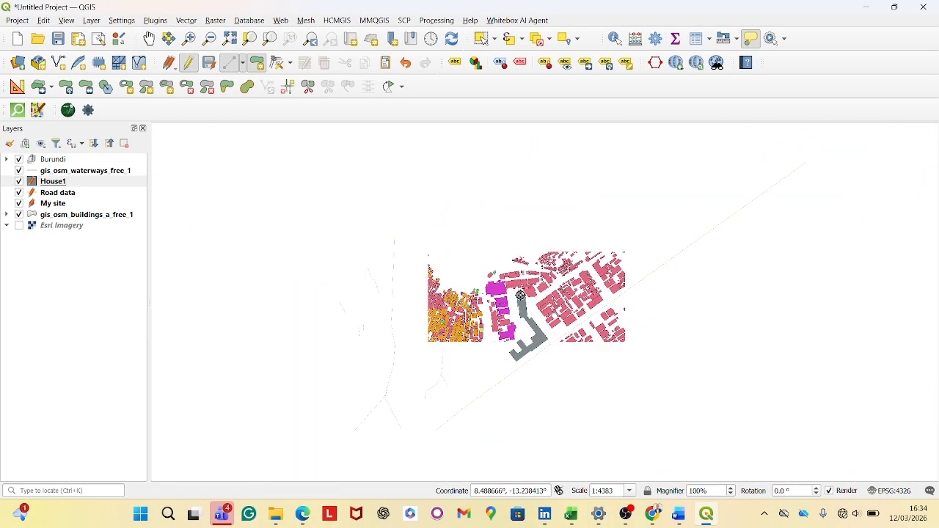
scroll(535, 325, "up", 1)
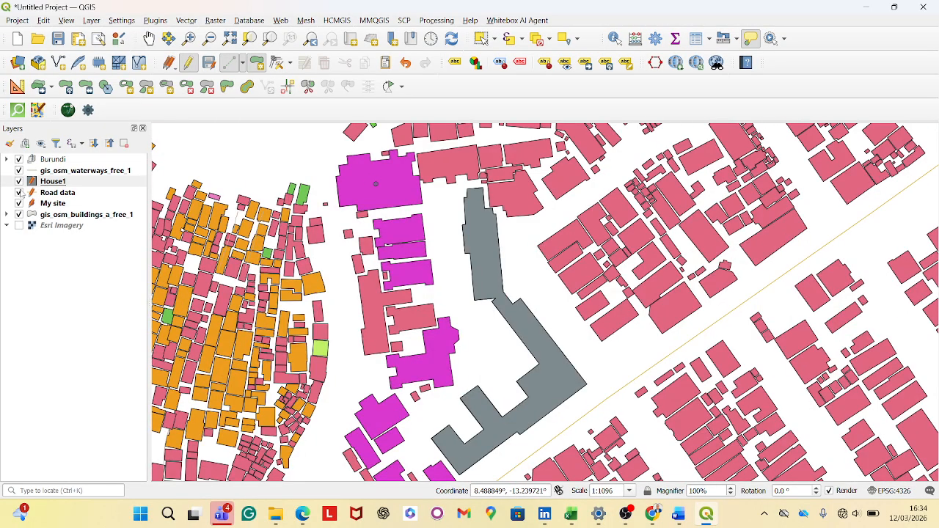
left_click(22, 188)
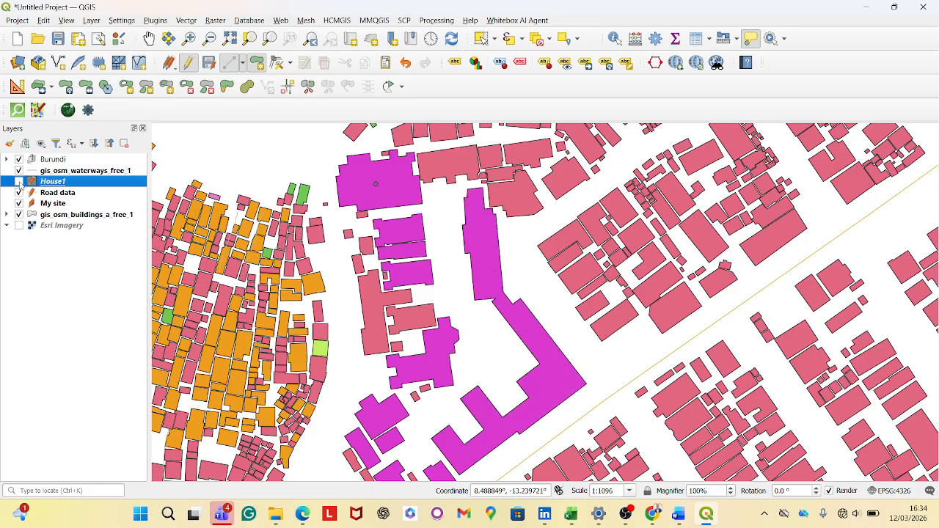
left_click(19, 182)
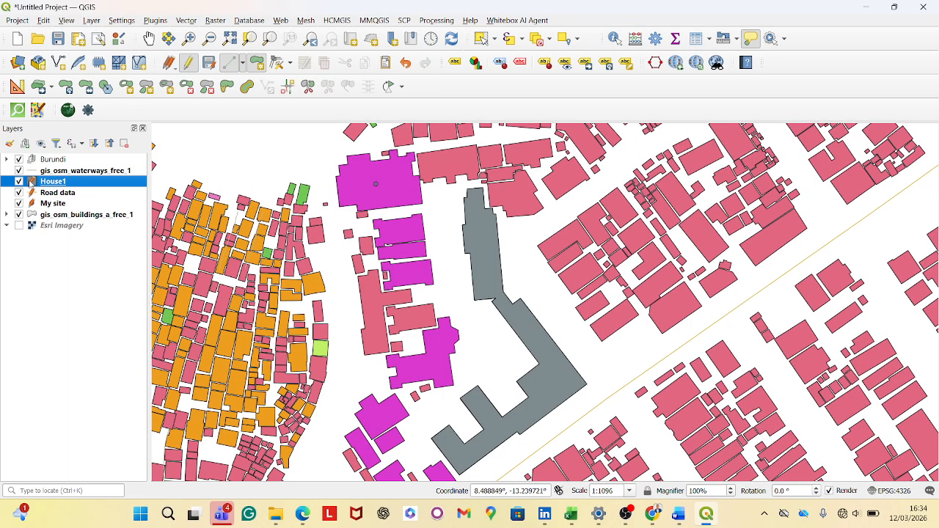
- Save the layer edits of House1, Road data and My site
left_click(211, 65)
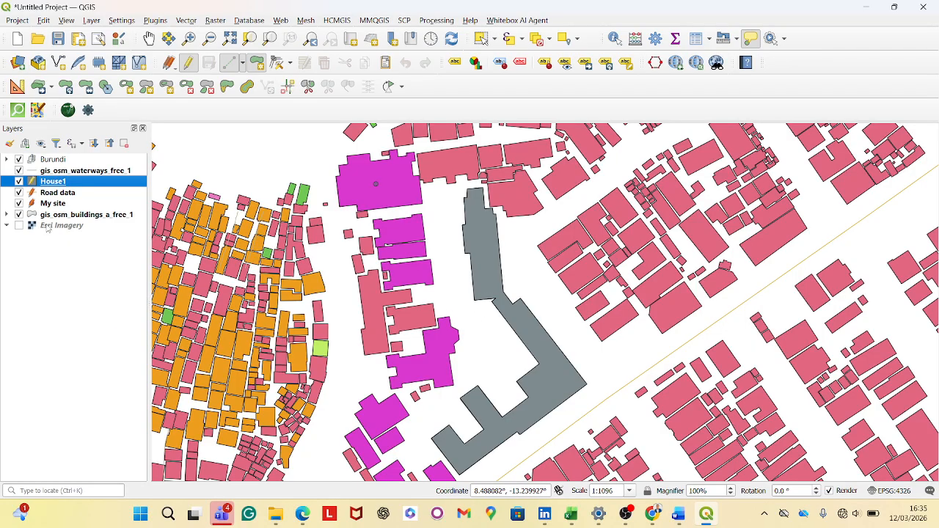
left_click(53, 193)
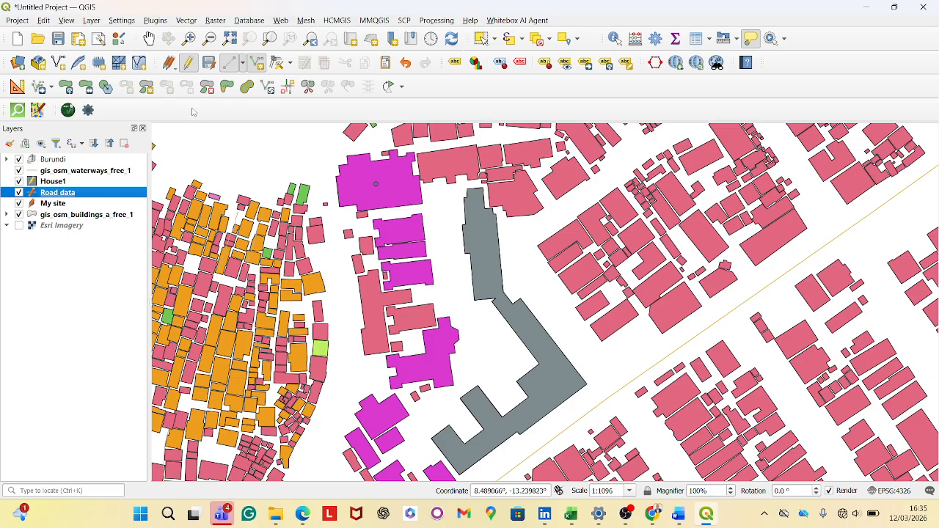
left_click(209, 63)
left_click(68, 205)
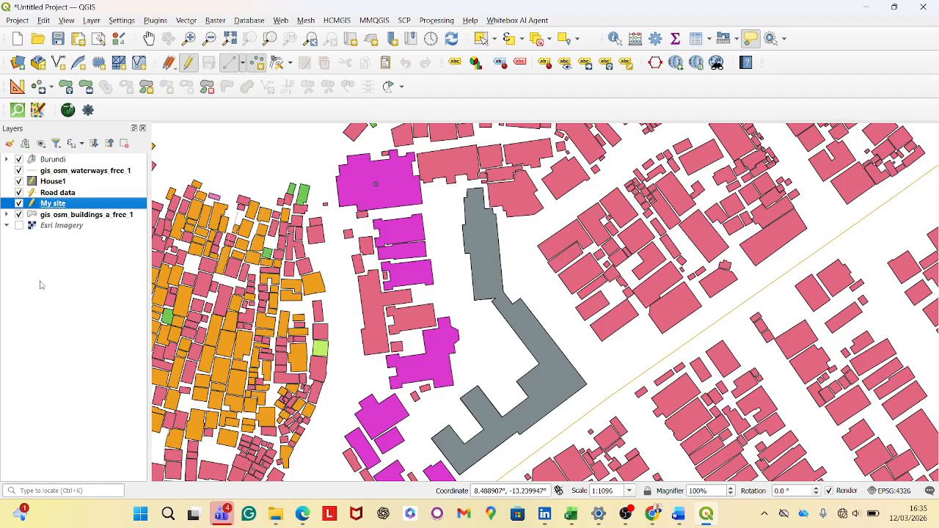
- Turn off editing for the My site, Road data and House1 layers
right_click(73, 206)
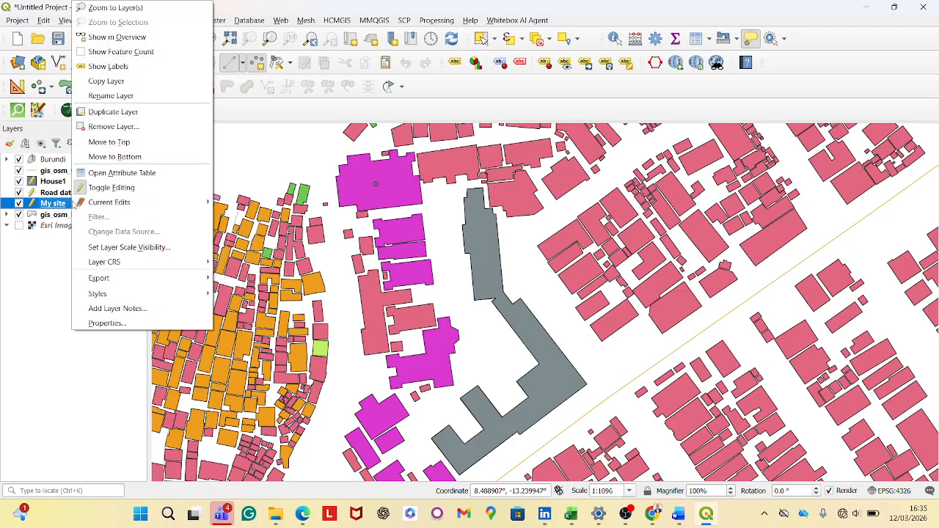
left_click(111, 188)
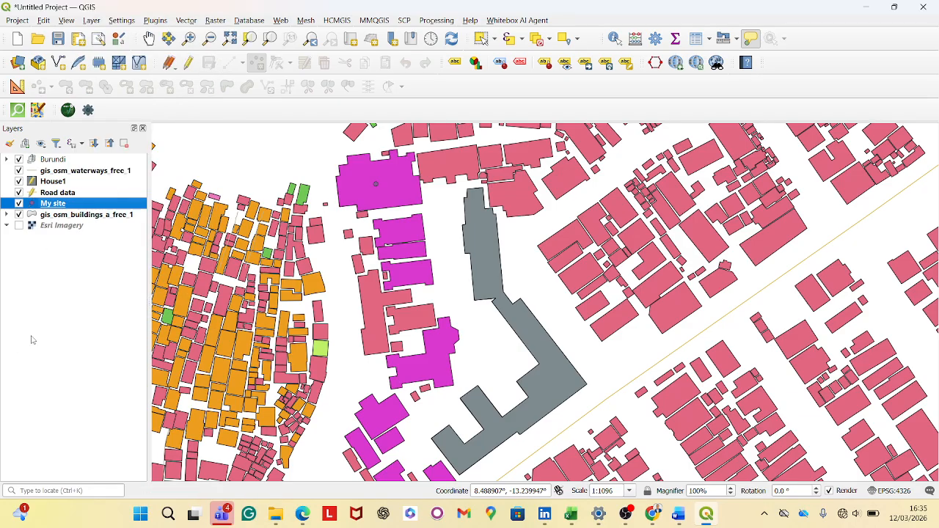
left_click(32, 339)
left_click(58, 194)
right_click(60, 193)
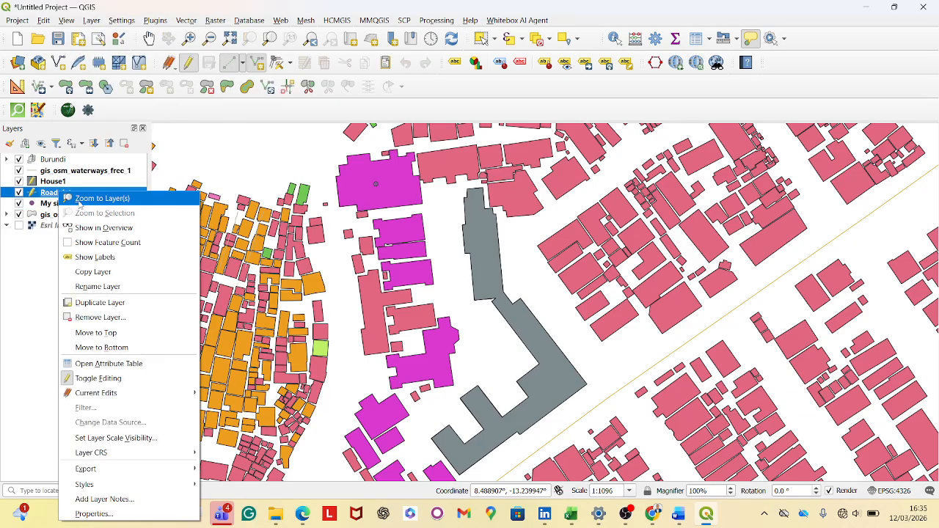
left_click(102, 379)
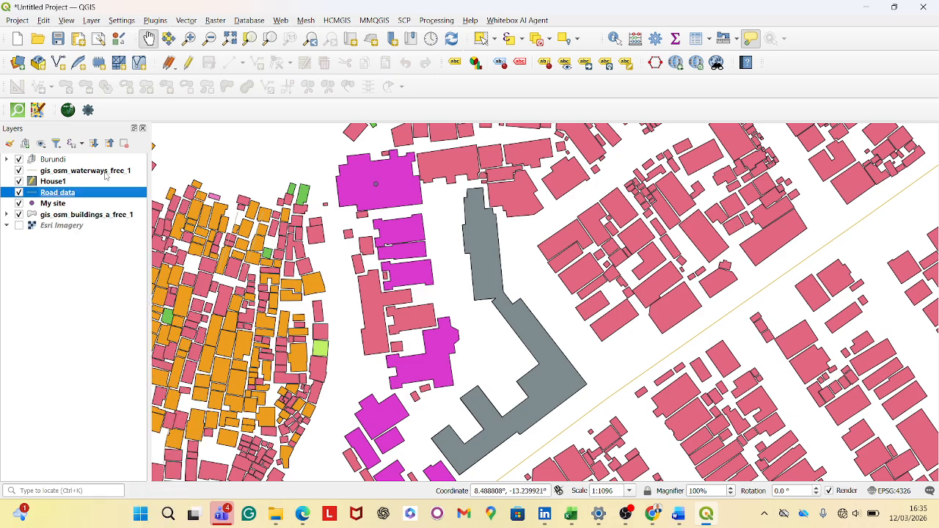
left_click(80, 181)
right_click(91, 181)
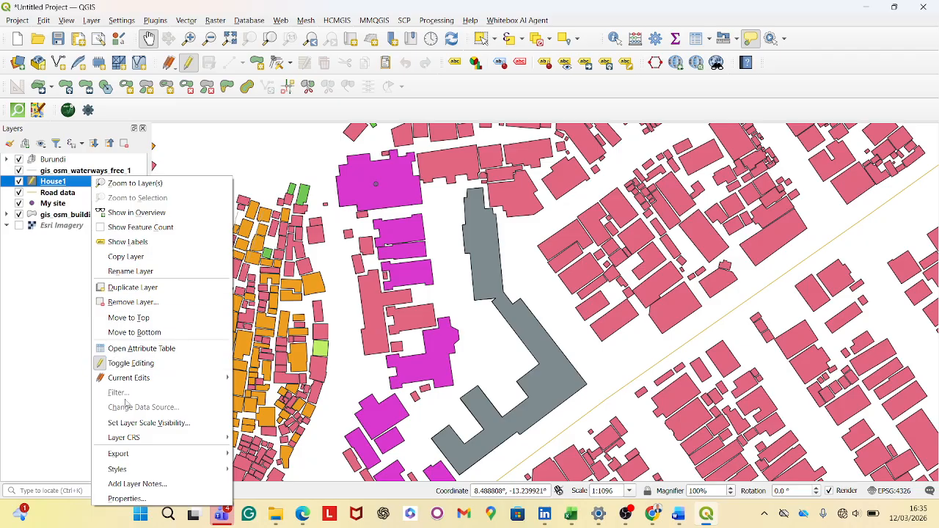
left_click(143, 364)
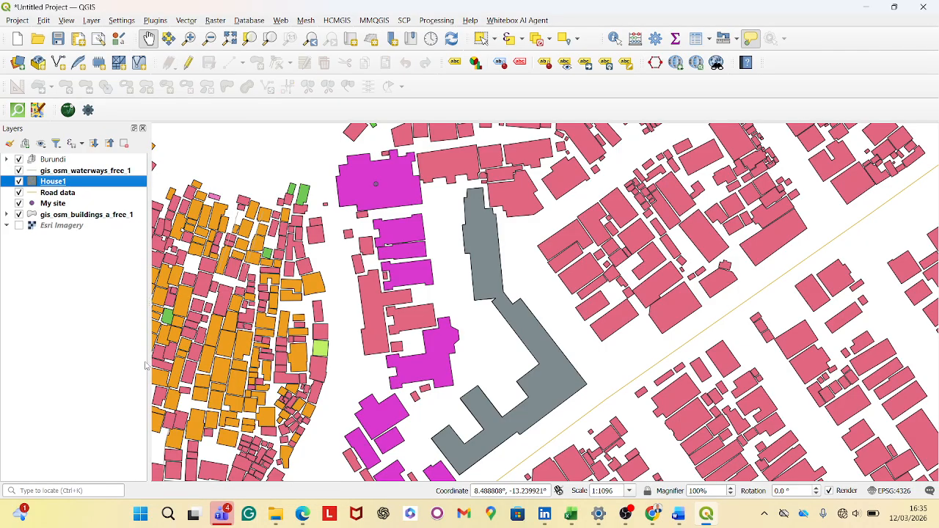
- Examine the digitized House1 polygon against the surrounding buildings on the map
scroll(510, 350, "down", 1)
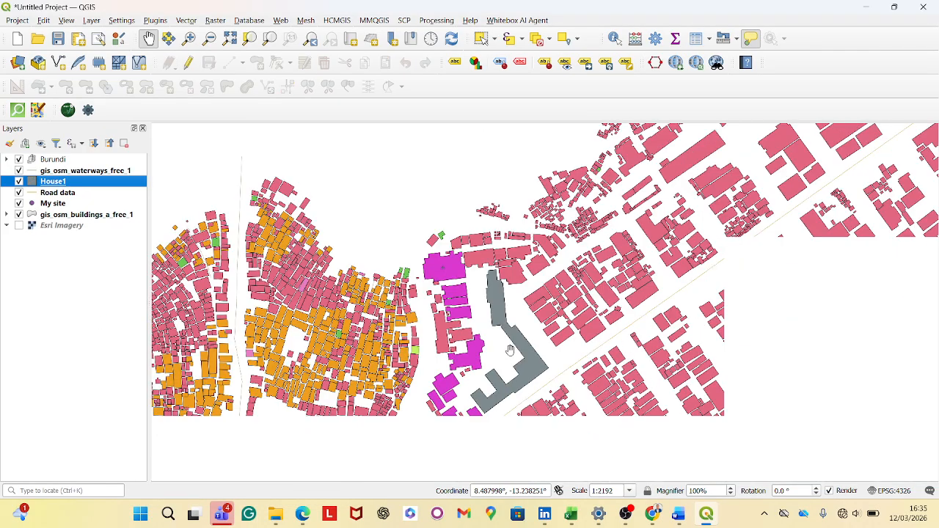
scroll(510, 350, "up", 1)
scroll(482, 187, "up", 1)
scroll(469, 212, "down", 1)
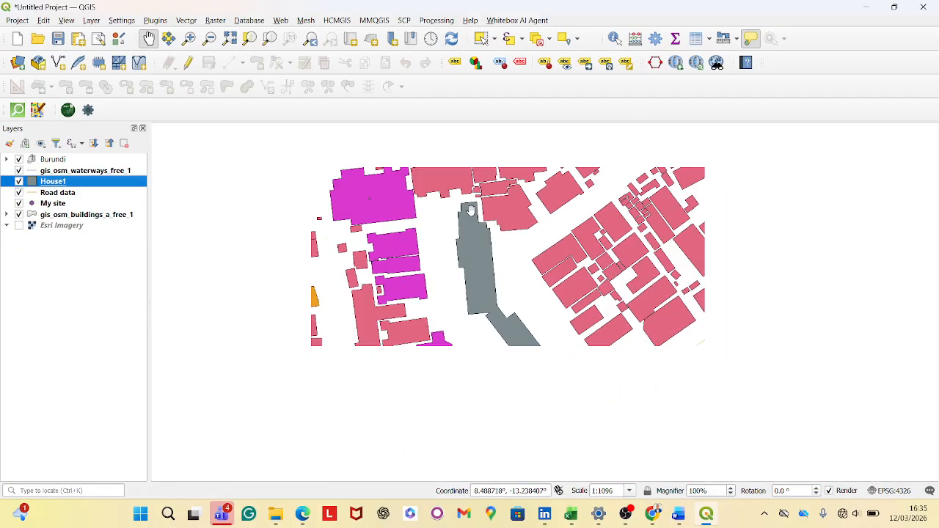
scroll(472, 244, "up", 2)
scroll(465, 254, "down", 1)
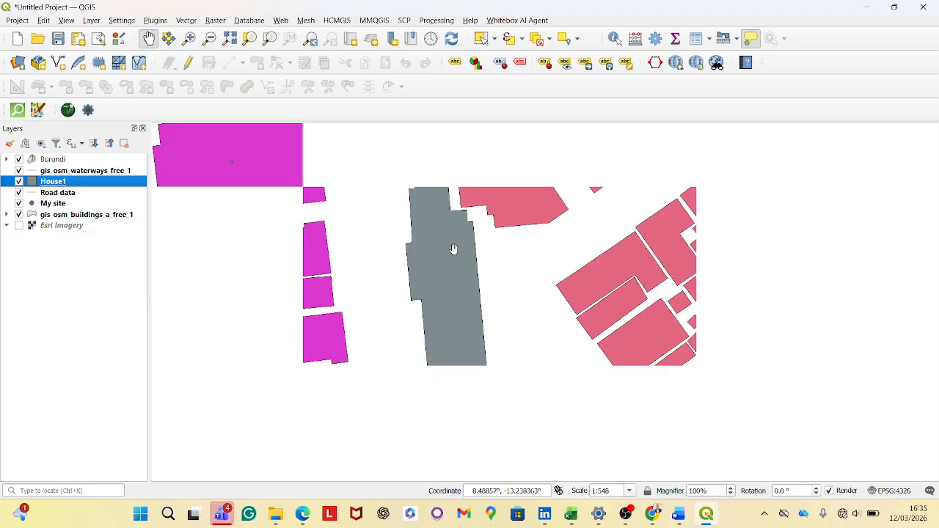
scroll(424, 237, "down", 2)
scroll(474, 344, "up", 1)
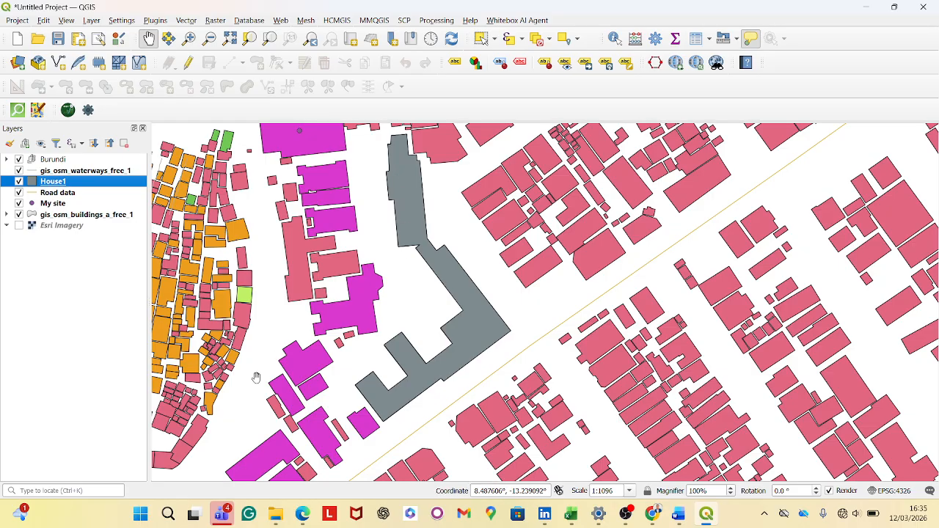
- Turn editing back on for the House1 layer and check whether the Advanced Digitizing Toolbar is enabled
right_click(93, 180)
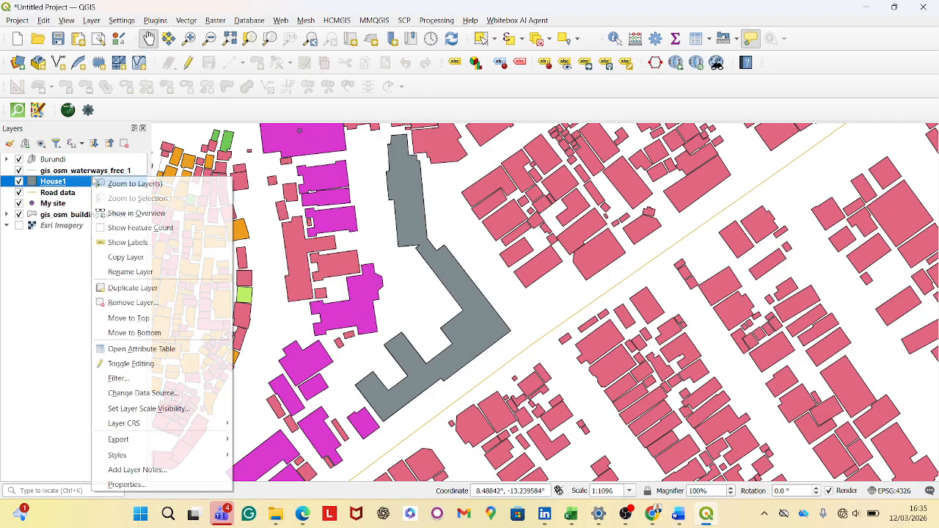
left_click(173, 363)
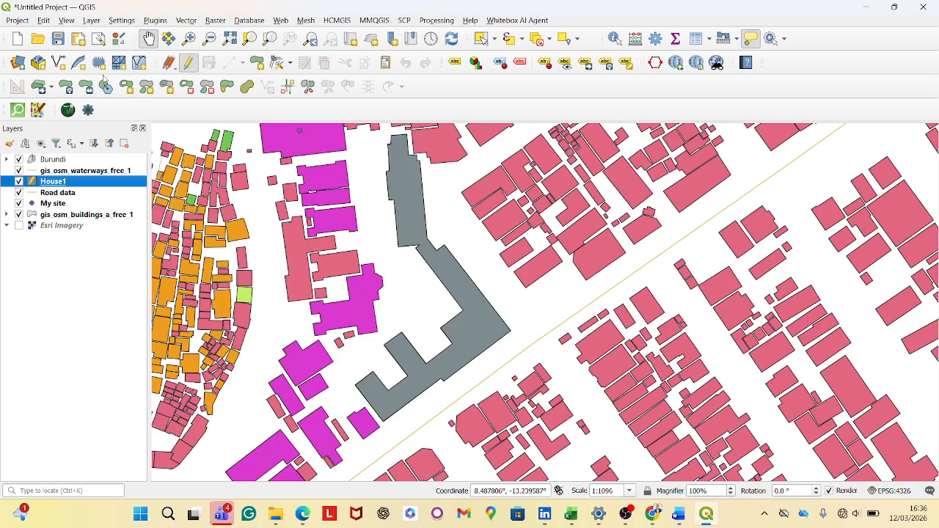
left_click(70, 20)
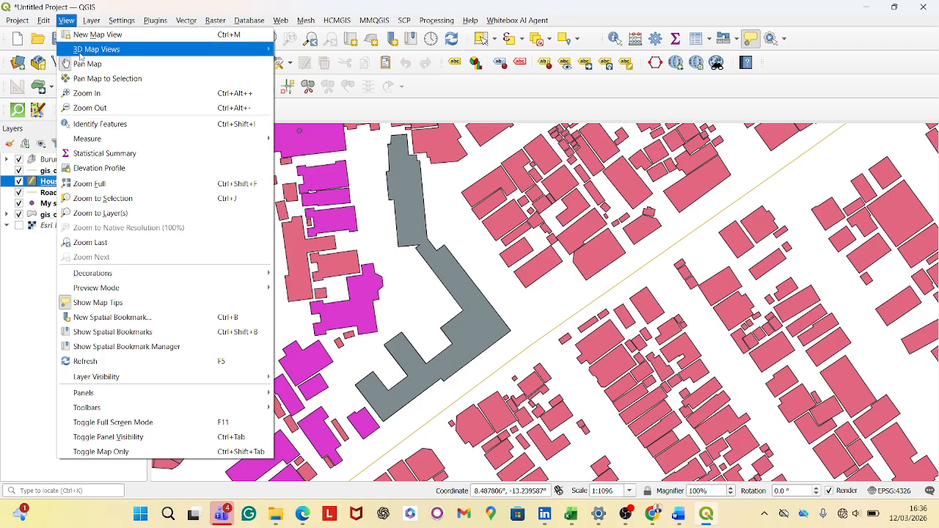
mouse_move(120, 412)
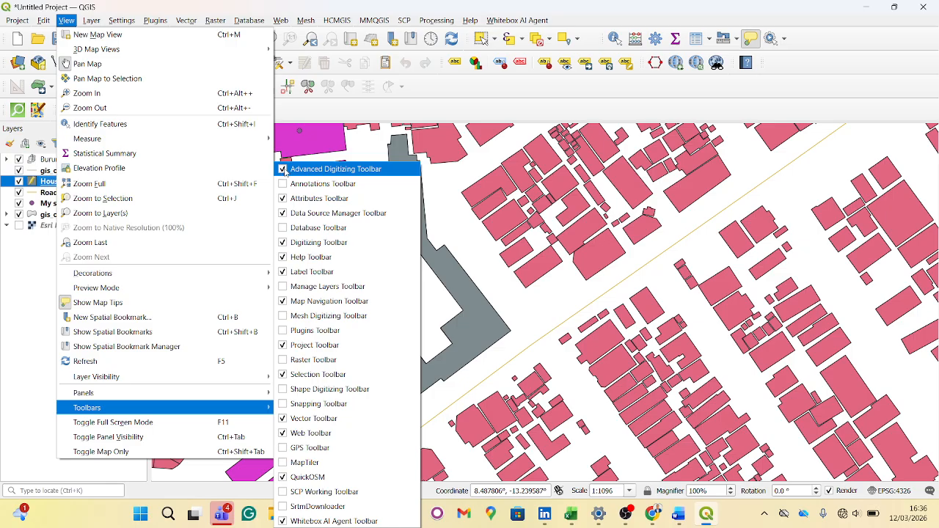
left_click(49, 309)
scroll(356, 272, "down", 1)
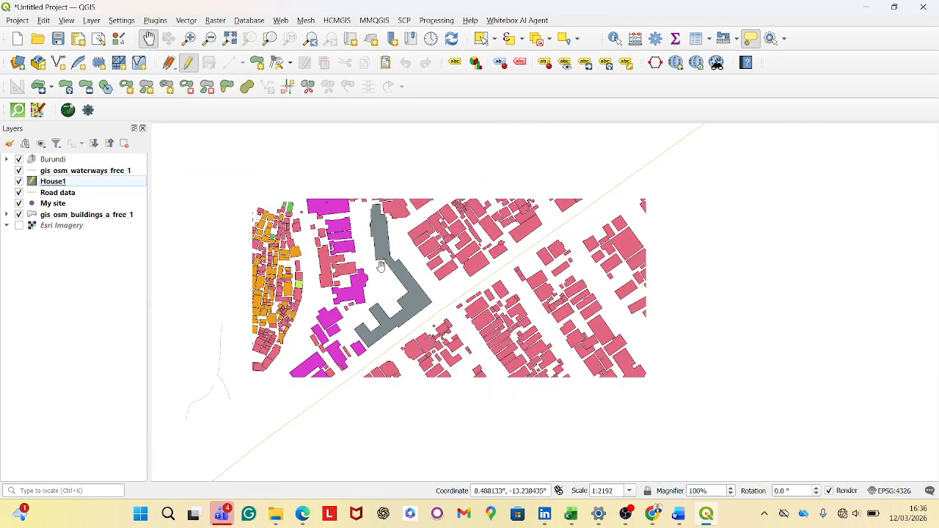
scroll(371, 328, "up", 1)
scroll(513, 345, "down", 1)
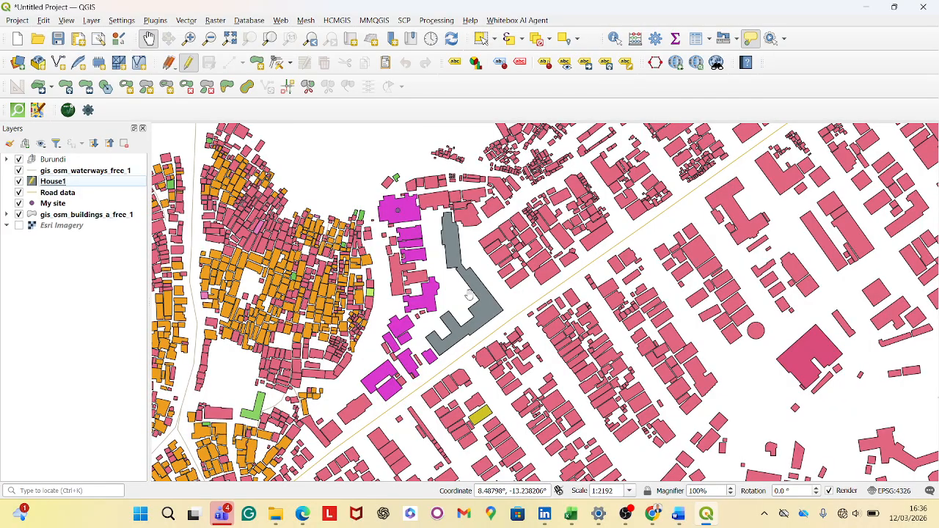
scroll(468, 294, "up", 1)
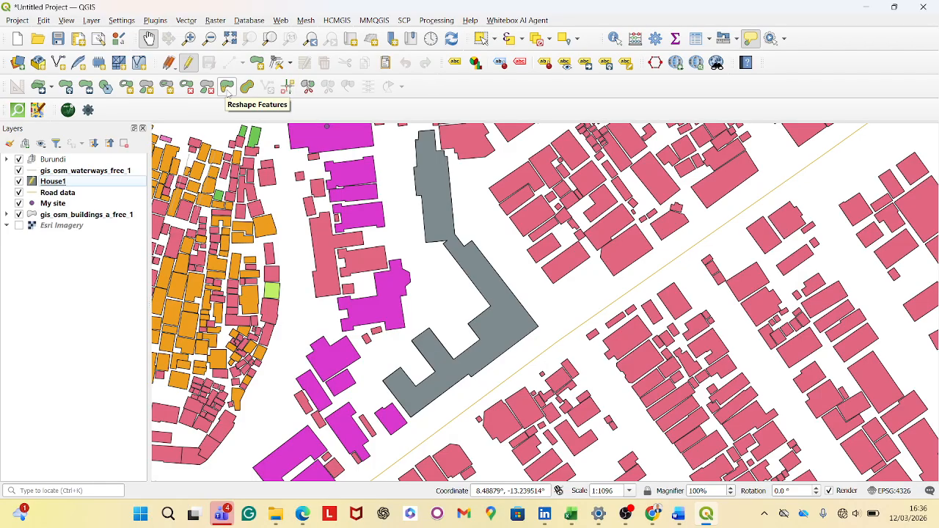
- Try to reshape the upper edge of the House1 polygon to cover the exposed sliver of the underlying building
left_click(227, 86)
scroll(433, 205, "up", 1)
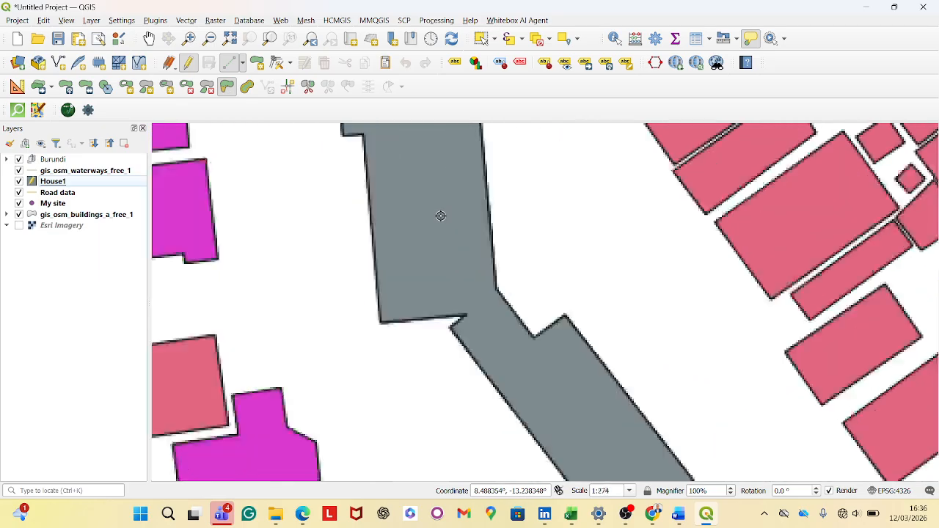
scroll(440, 216, "down", 3)
scroll(458, 235, "up", 4)
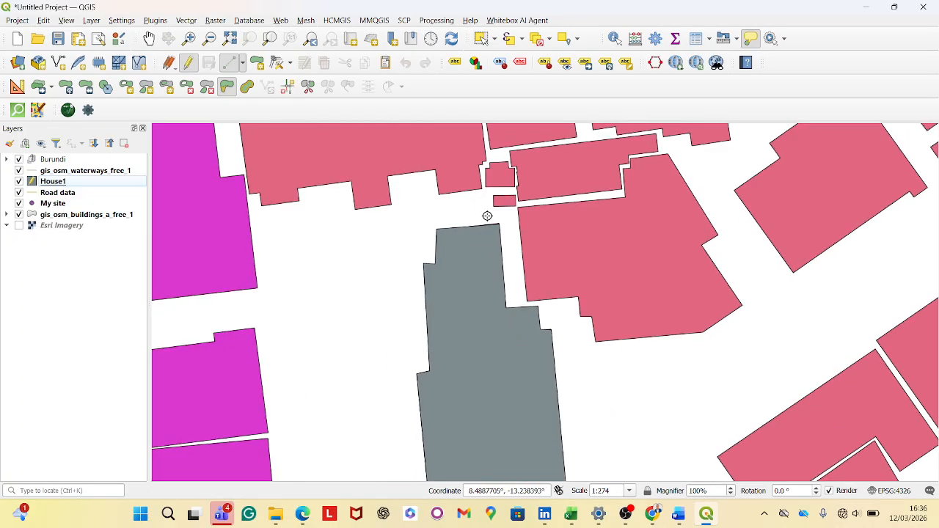
scroll(486, 213, "up", 1)
scroll(506, 237, "up", 1)
scroll(511, 231, "up", 2)
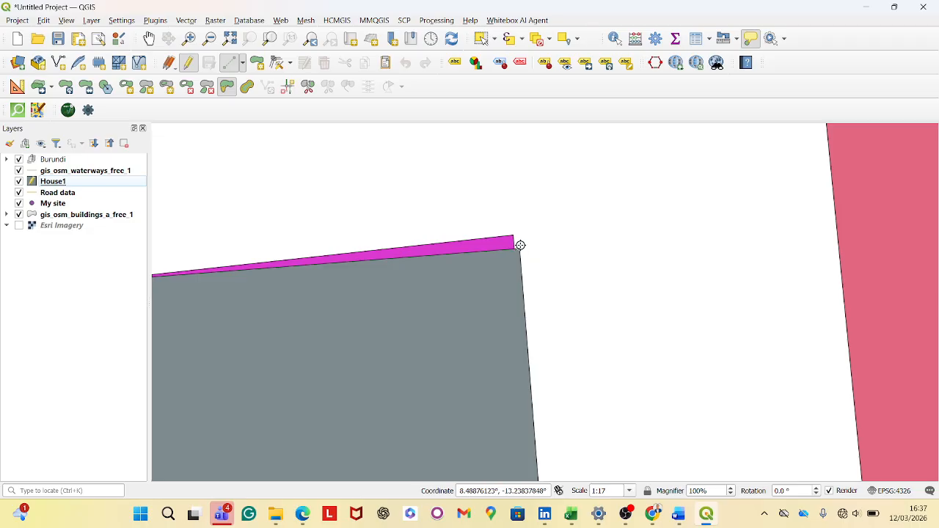
left_click(520, 249)
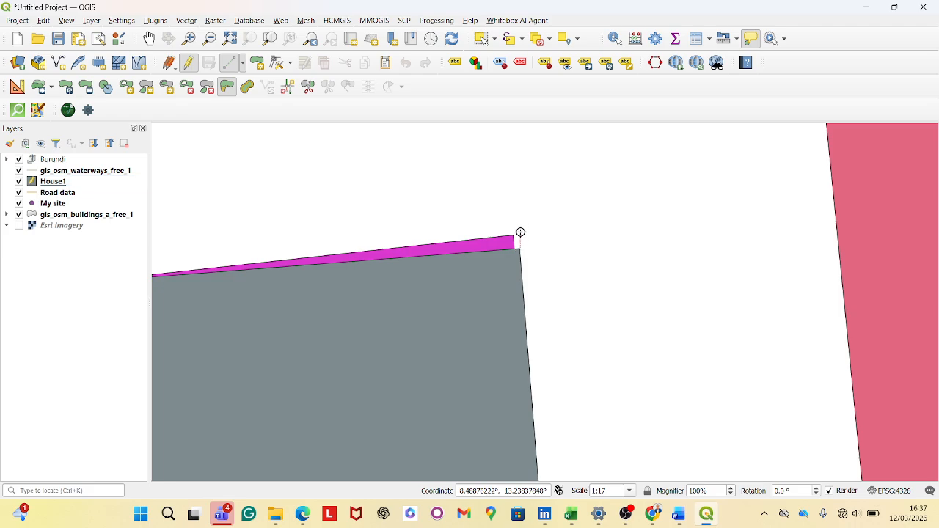
scroll(520, 232, "down", 3)
scroll(457, 241, "up", 2)
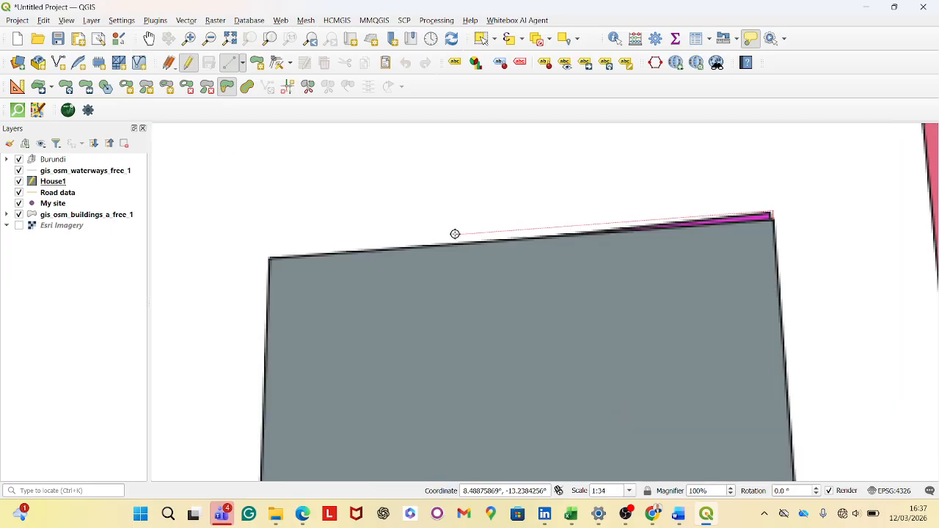
left_click(268, 258)
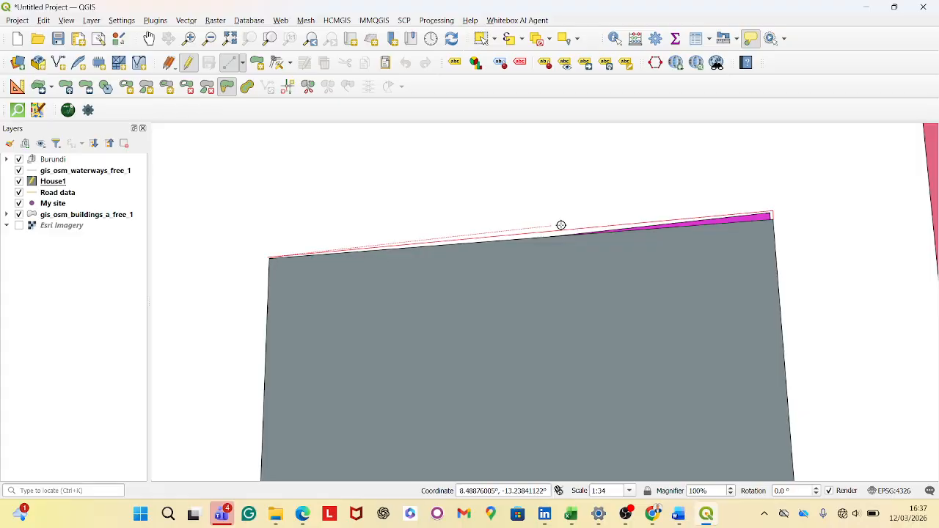
scroll(773, 224, "up", 2)
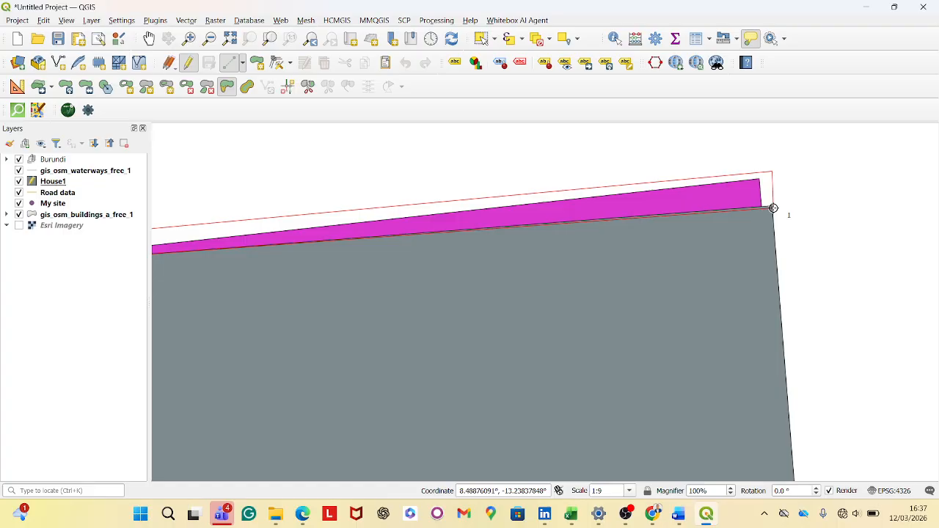
right_click(773, 208)
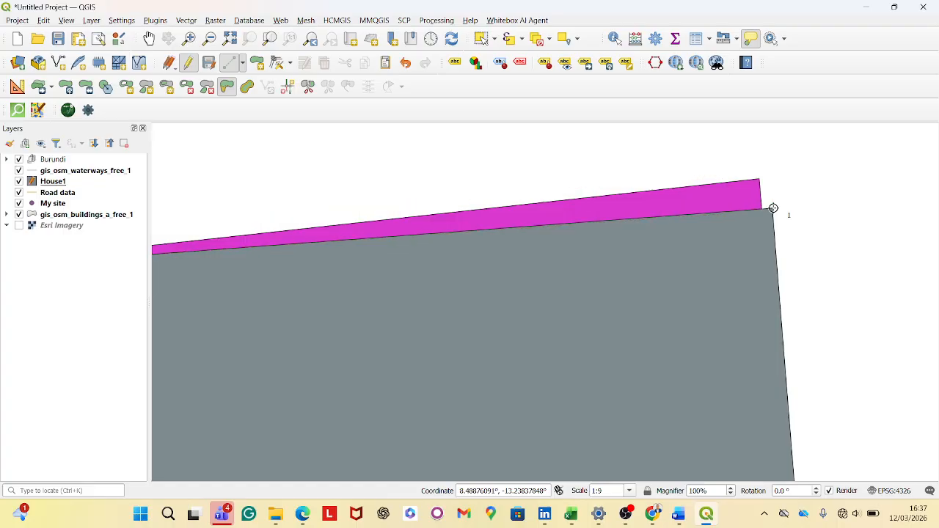
scroll(623, 218, "down", 2)
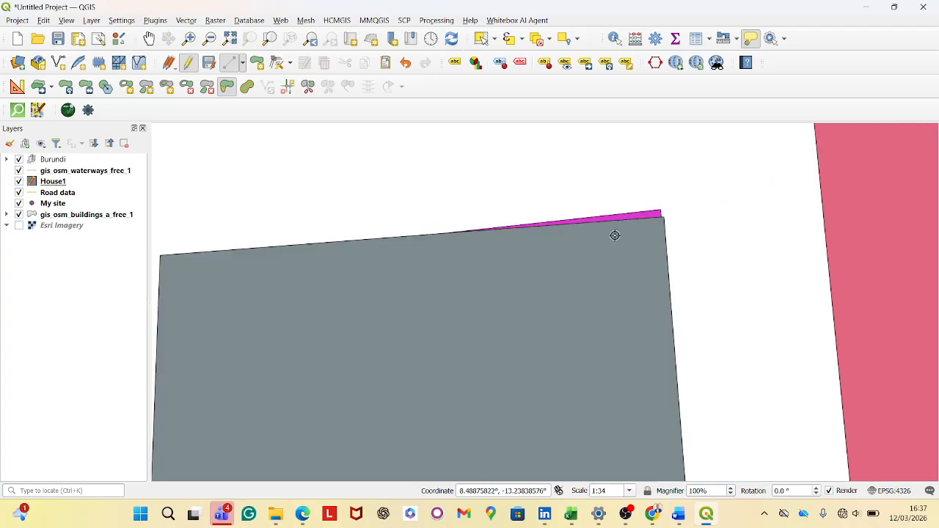
- Reshape the House1 polygon's upper edge slightly outward so it covers the exposed sliver of the underlying building, and check both corners
left_click(79, 181)
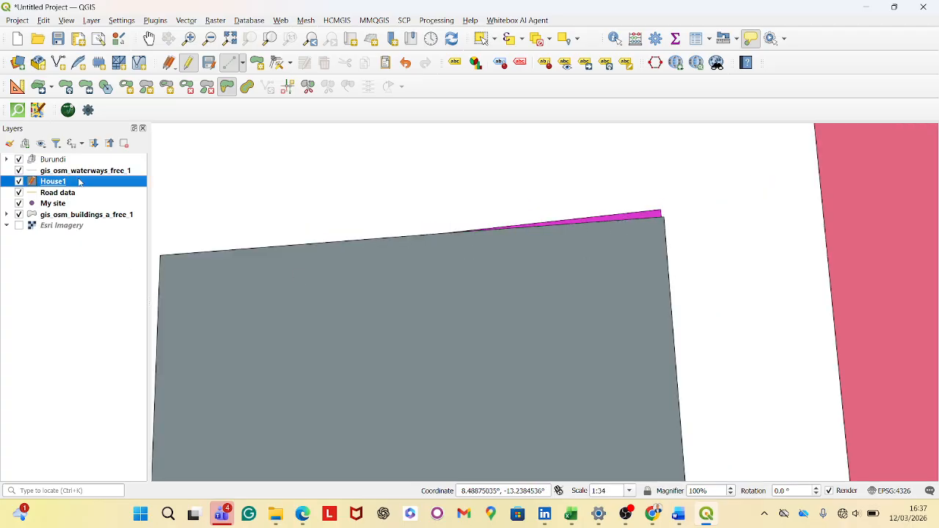
left_click(227, 87)
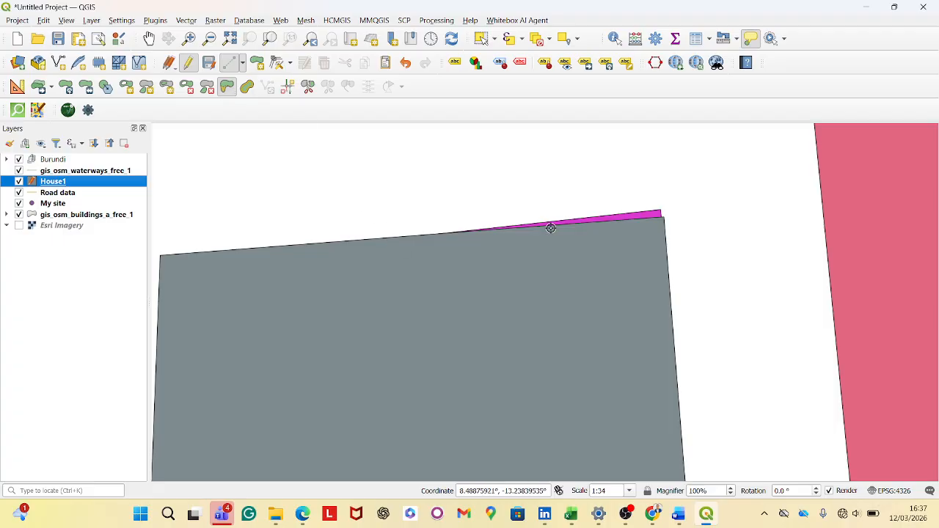
left_click(662, 220)
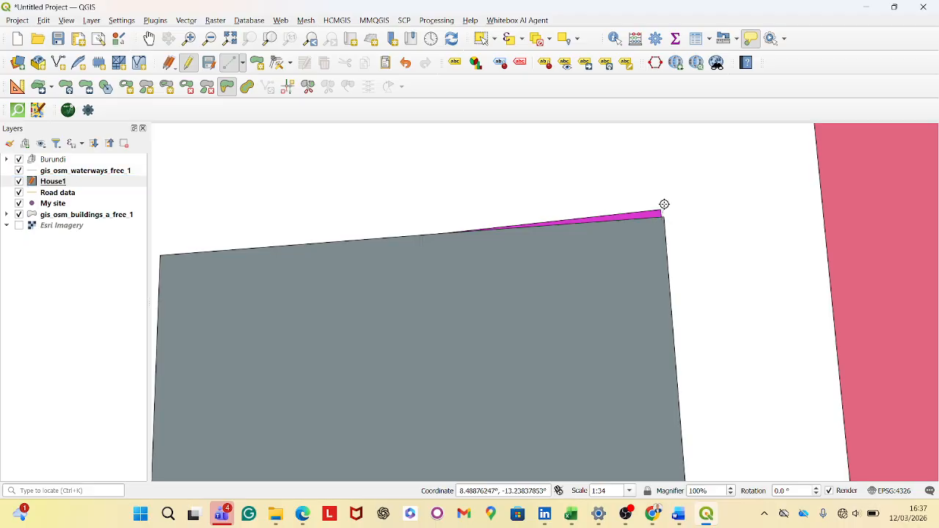
left_click(660, 204)
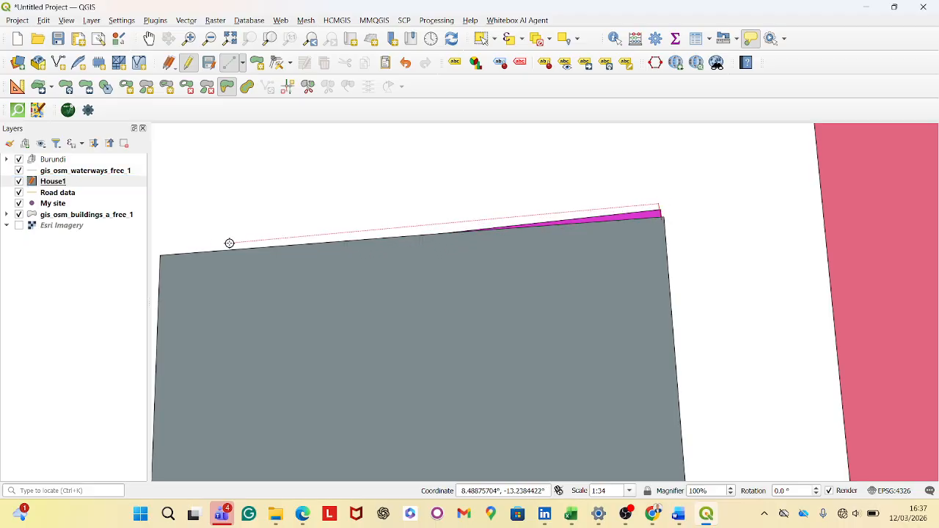
left_click(160, 254)
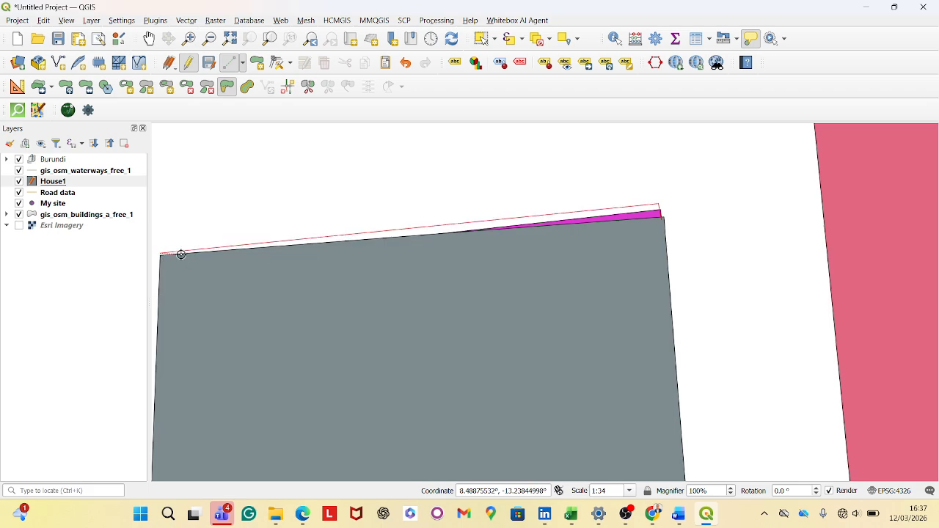
left_click(155, 273)
scroll(663, 224, "up", 2)
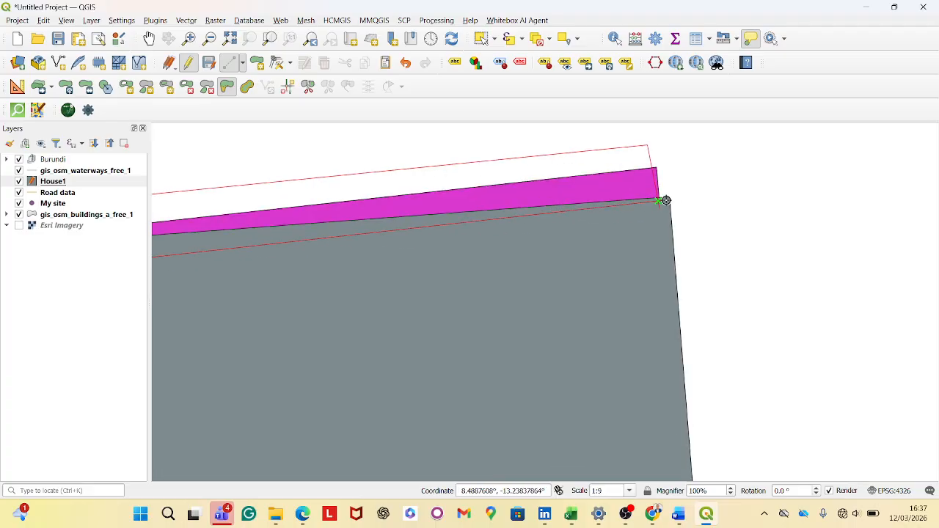
right_click(666, 200)
scroll(650, 258, "down", 2)
scroll(708, 204, "up", 2)
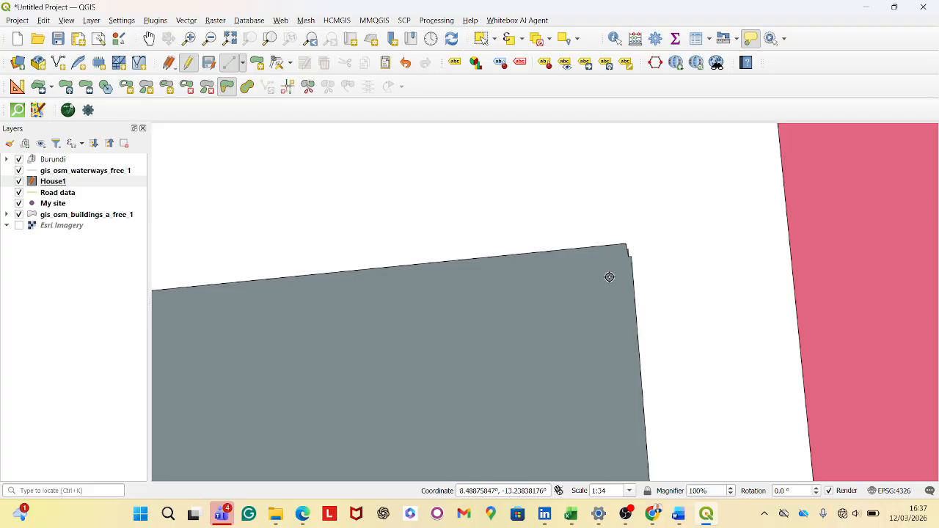
scroll(643, 235, "down", 1)
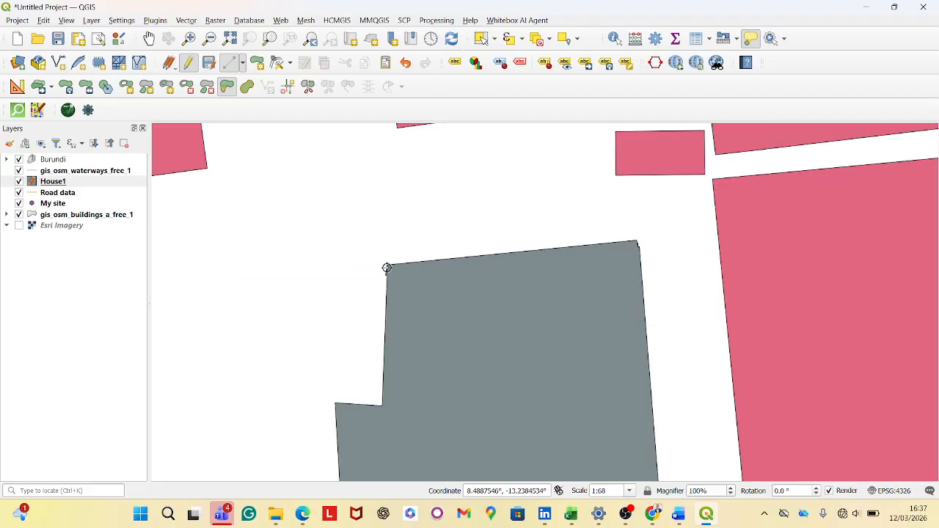
scroll(387, 267, "up", 1)
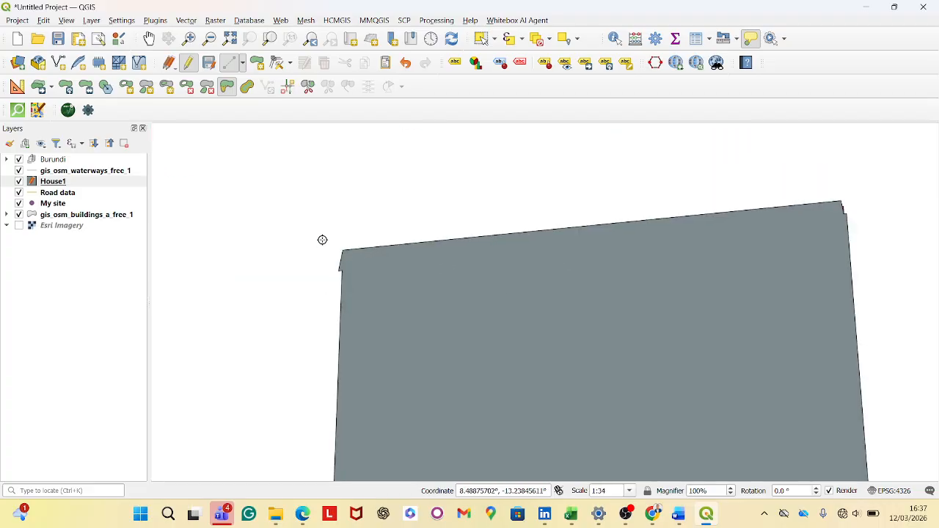
scroll(321, 235, "down", 3)
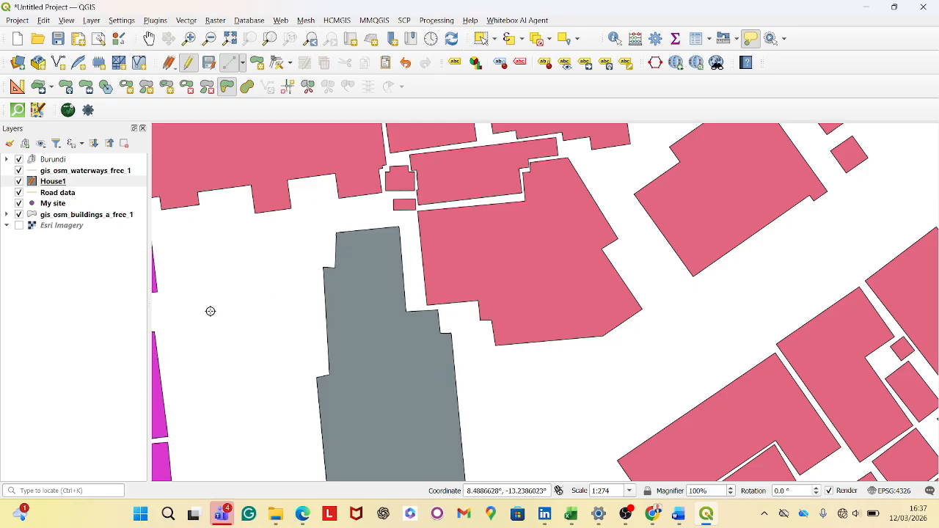
- Examine the geometry types offered for a new GeoPackage layer without creating one
mouse_move(434, 338)
left_click(98, 21)
mouse_move(169, 50)
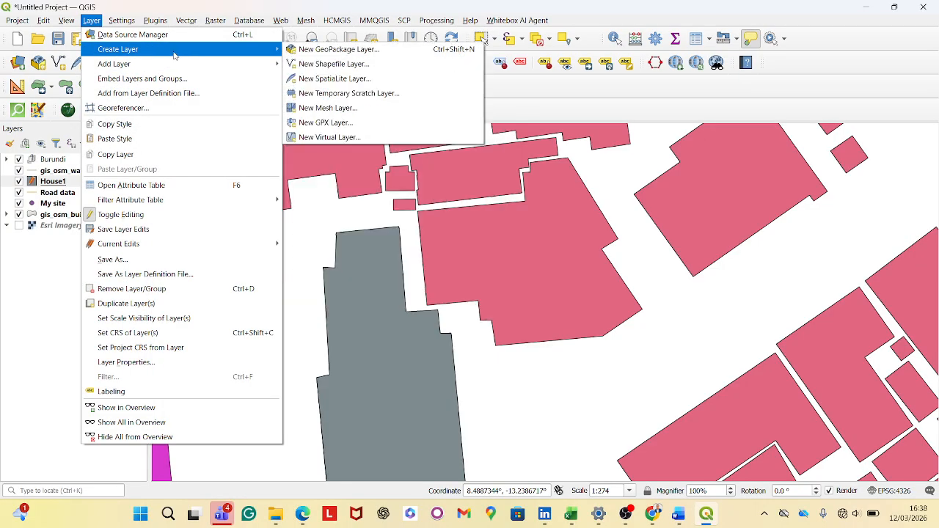
left_click(372, 52)
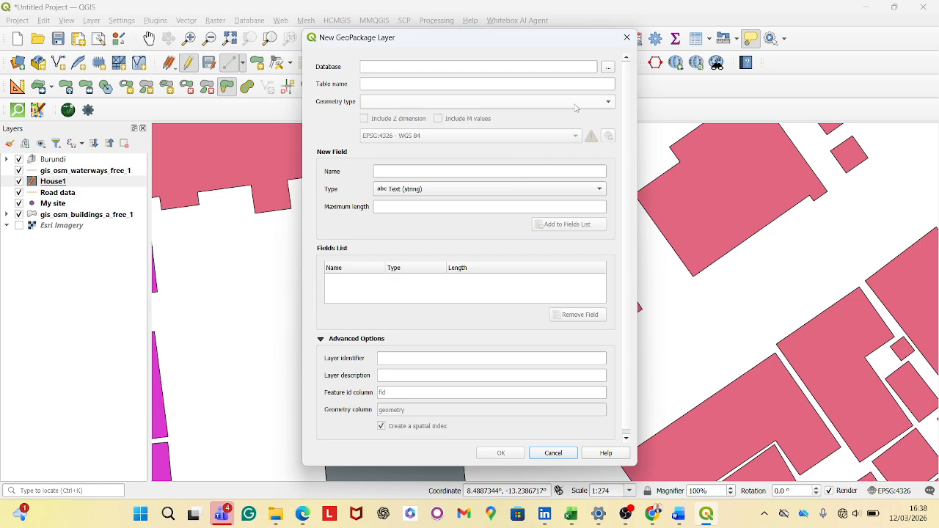
left_click(613, 106)
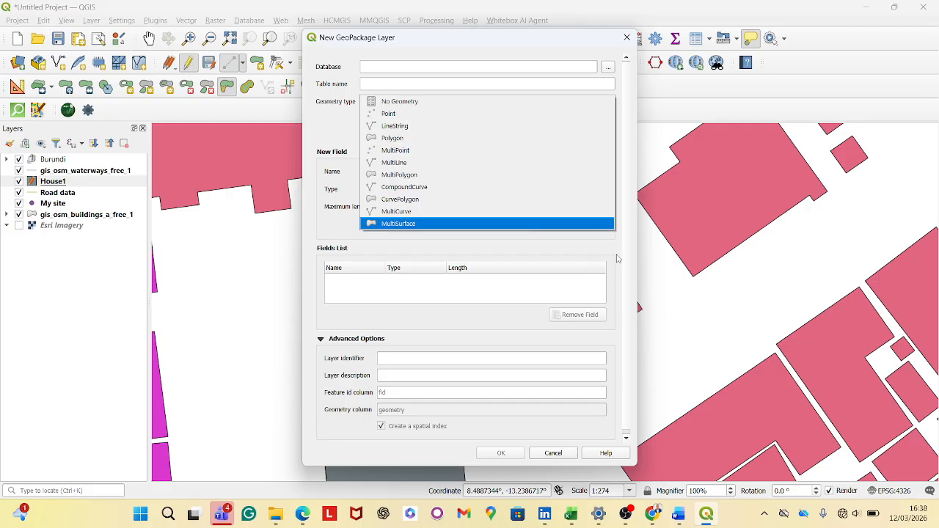
left_click(563, 455)
scroll(462, 270, "down", 1)
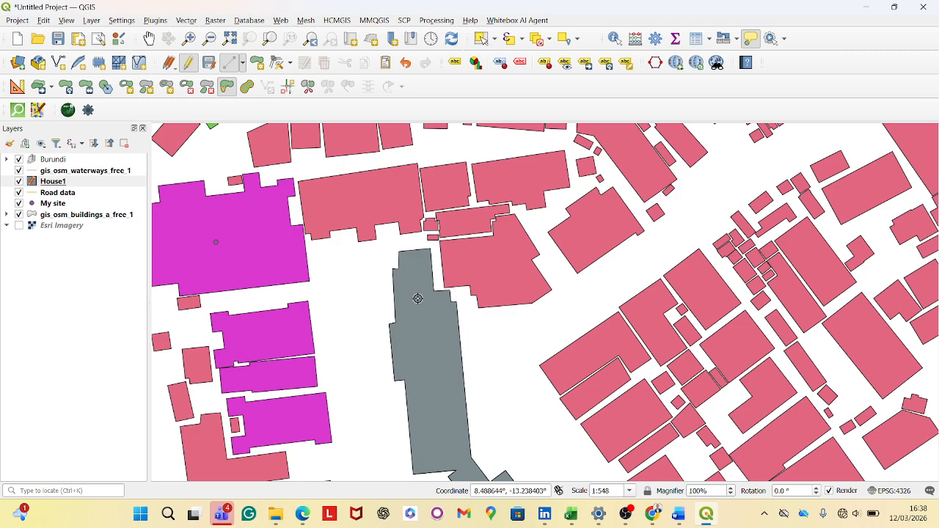
scroll(394, 274, "down", 2)
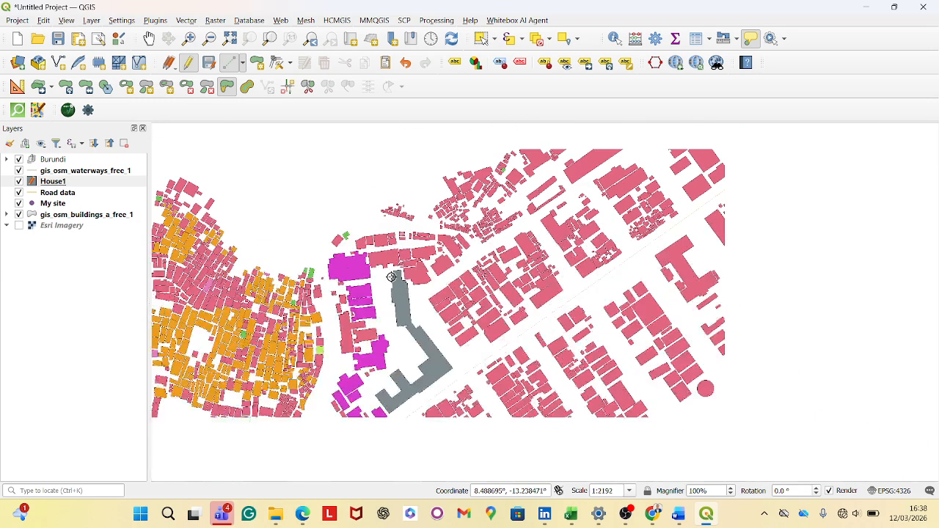
scroll(406, 283, "up", 2)
scroll(420, 274, "down", 2)
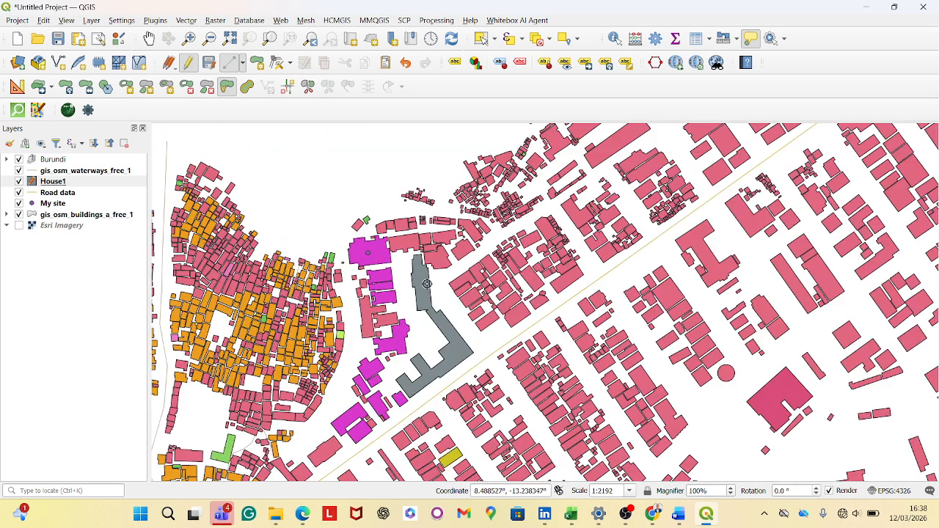
scroll(422, 279, "up", 2)
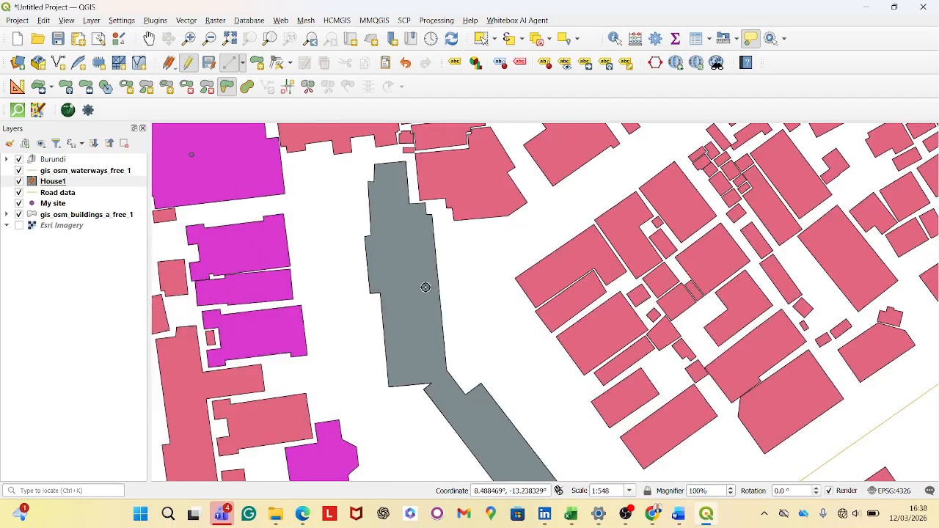
right_click(88, 187)
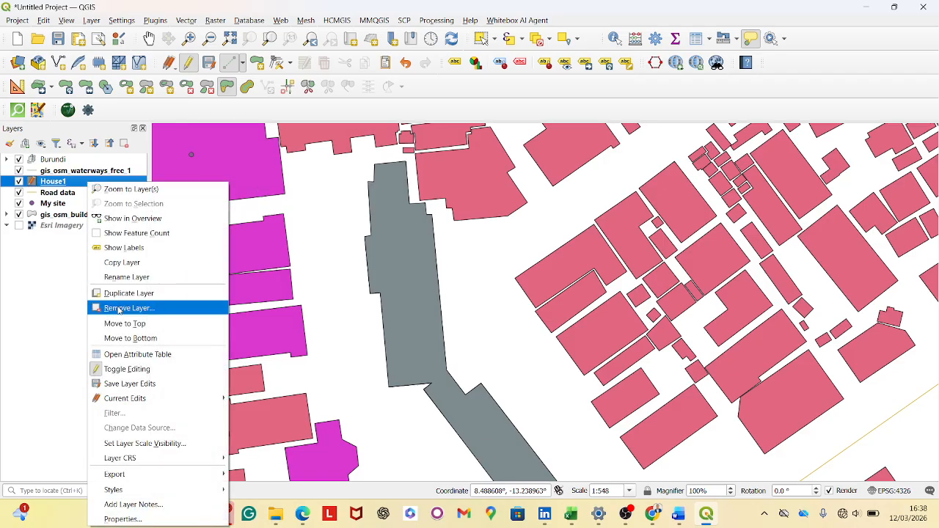
left_click(24, 295)
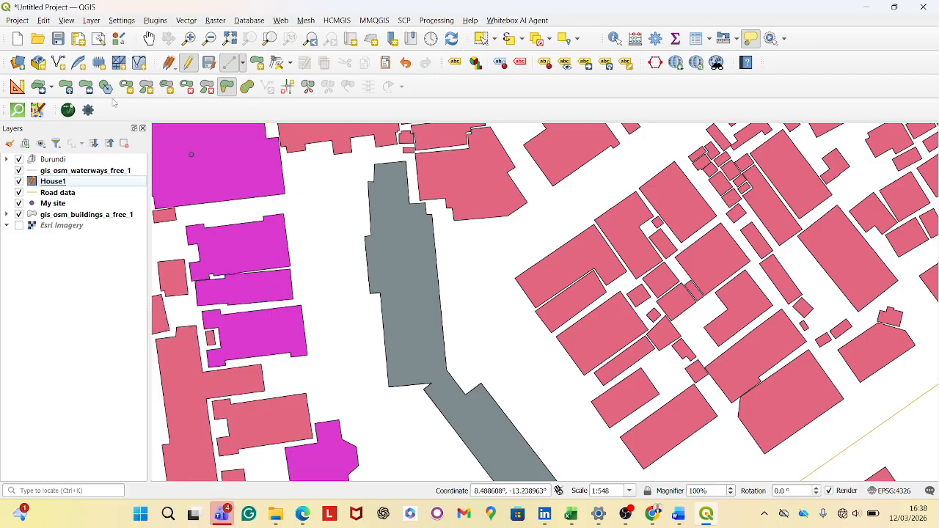
- Save the reshaped House1 layer's edits and turn off editing for the layer
left_click(96, 192)
left_click(110, 171)
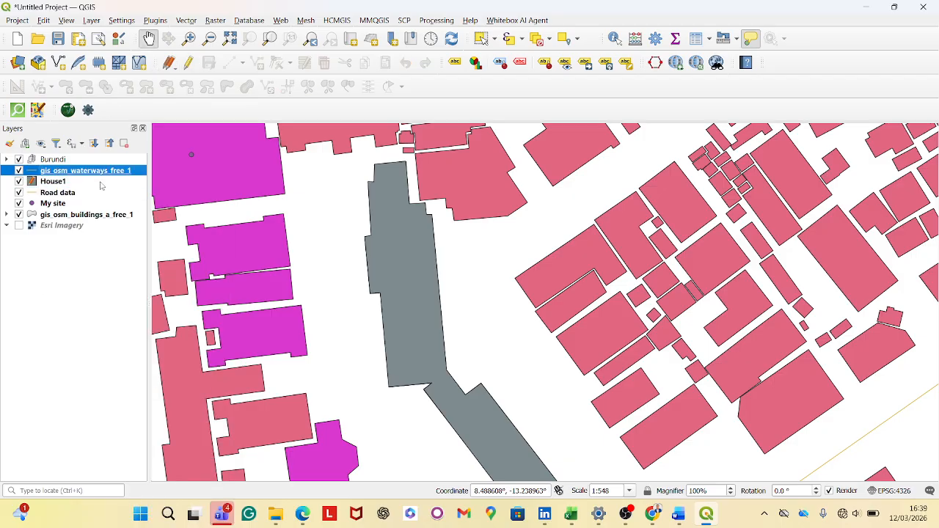
left_click(110, 181)
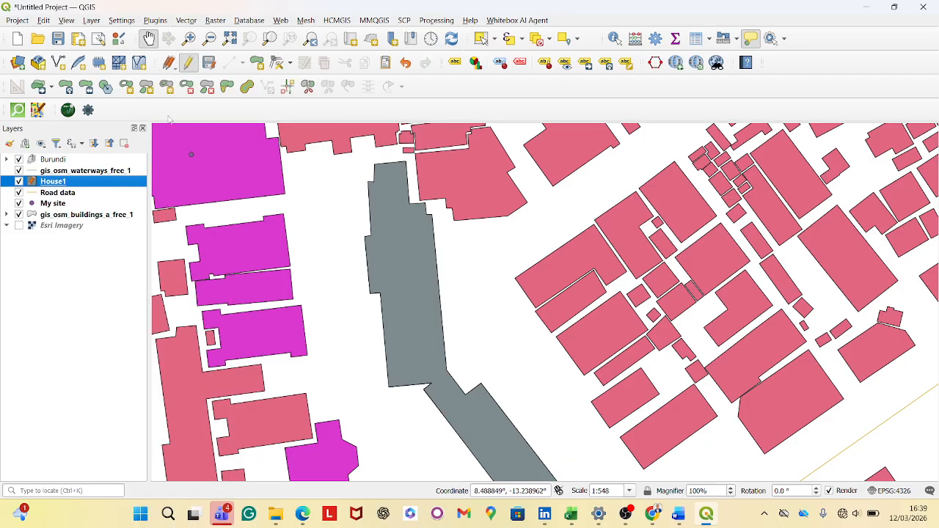
right_click(103, 180)
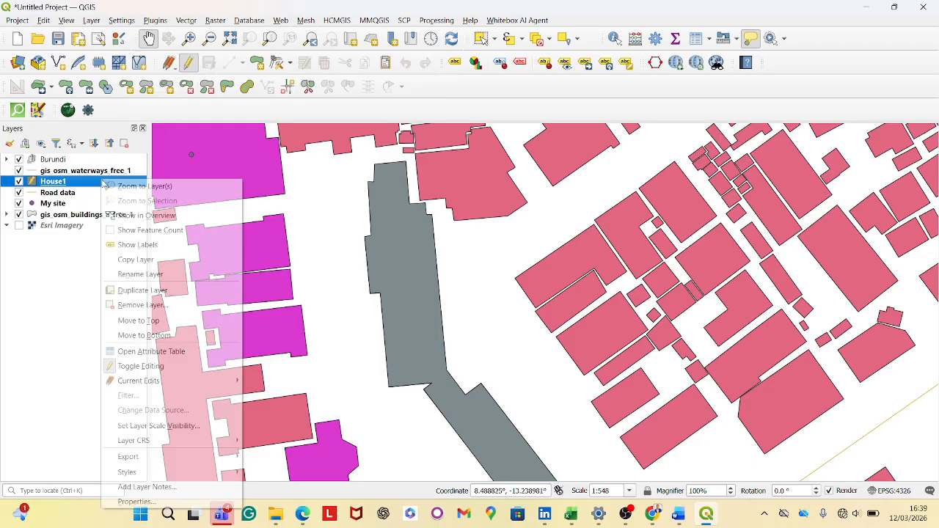
left_click(147, 366)
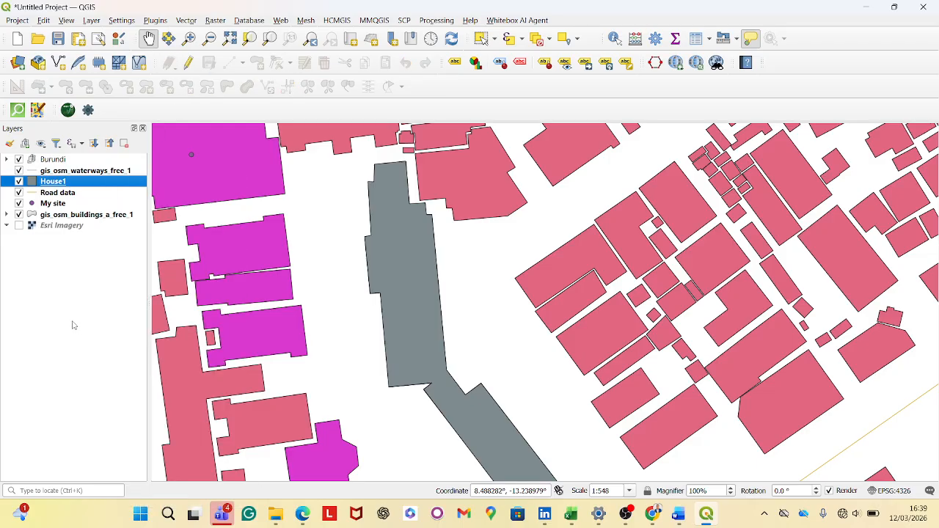
- Examine the preset fill symbols offered in the House1 layer's symbology
right_click(87, 181)
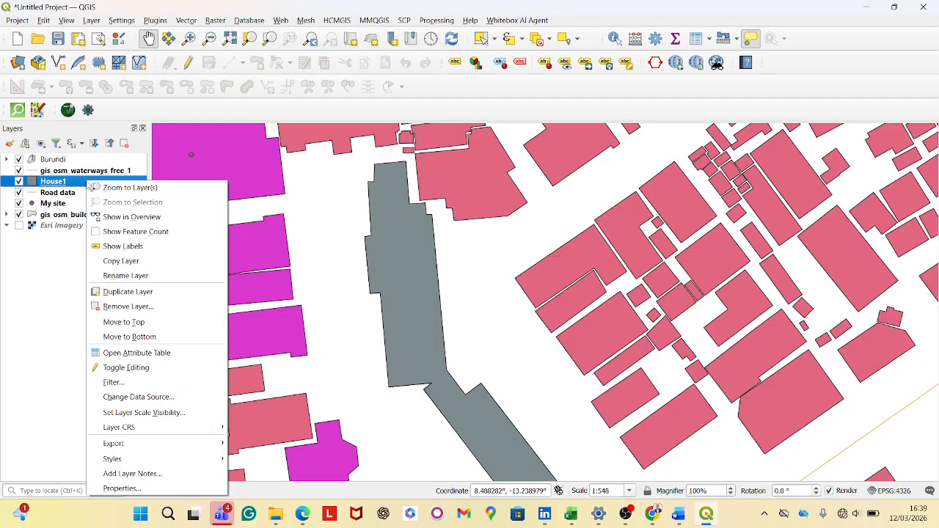
left_click(153, 489)
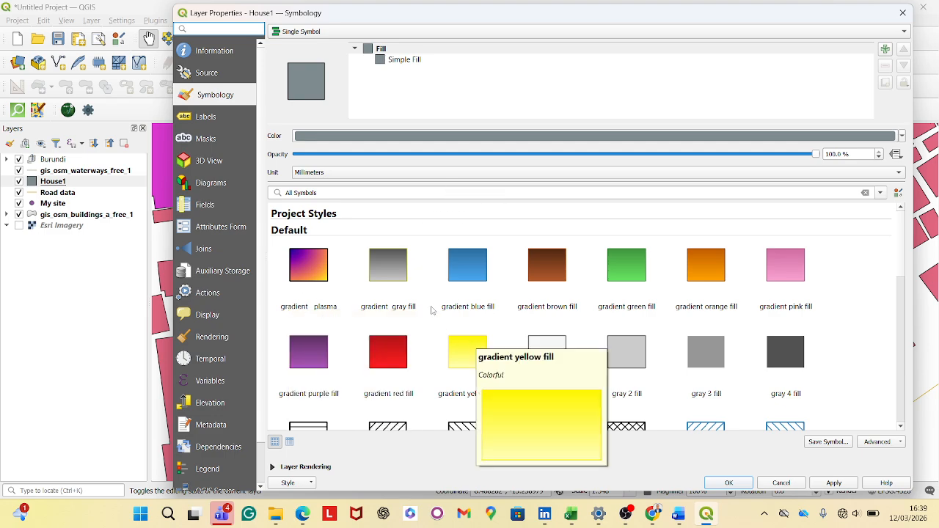
scroll(415, 316, "down", 1)
scroll(415, 314, "up", 1)
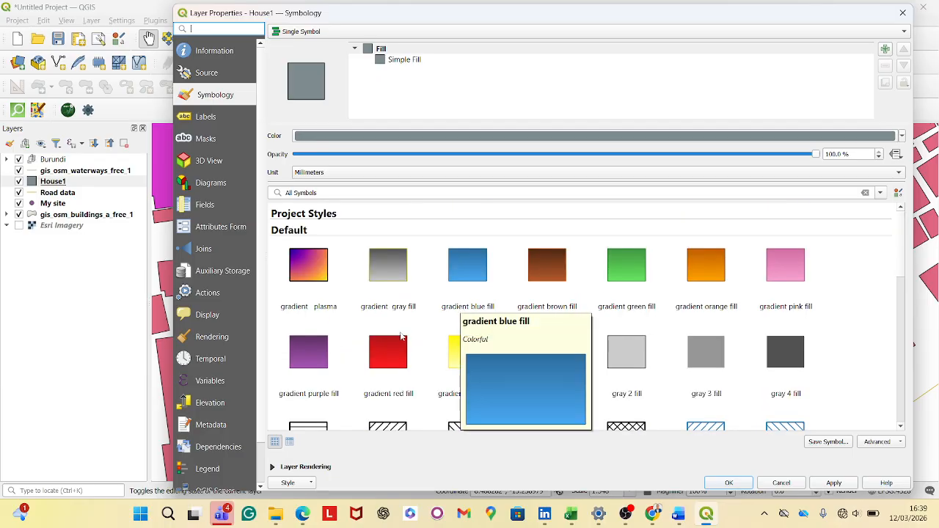
scroll(402, 317, "down", 1)
scroll(402, 317, "down", 5)
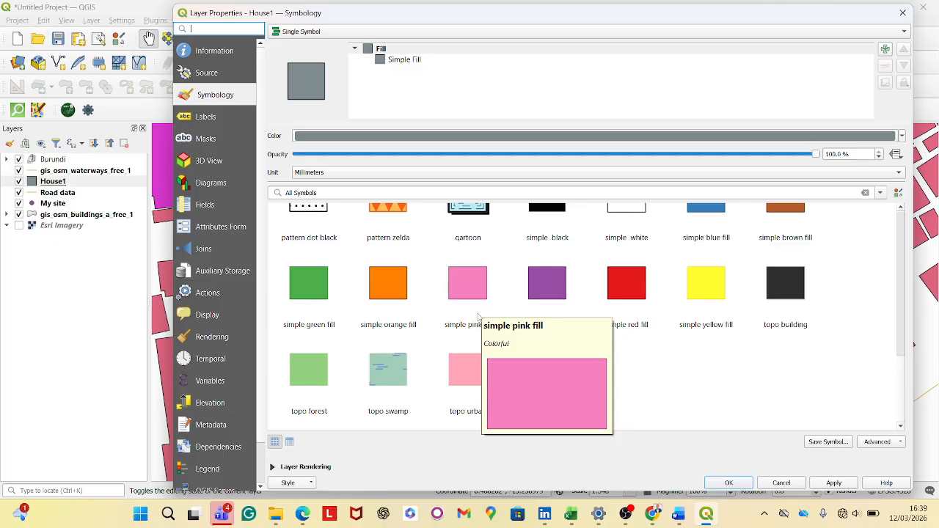
scroll(481, 313, "up", 5)
scroll(470, 317, "up", 2)
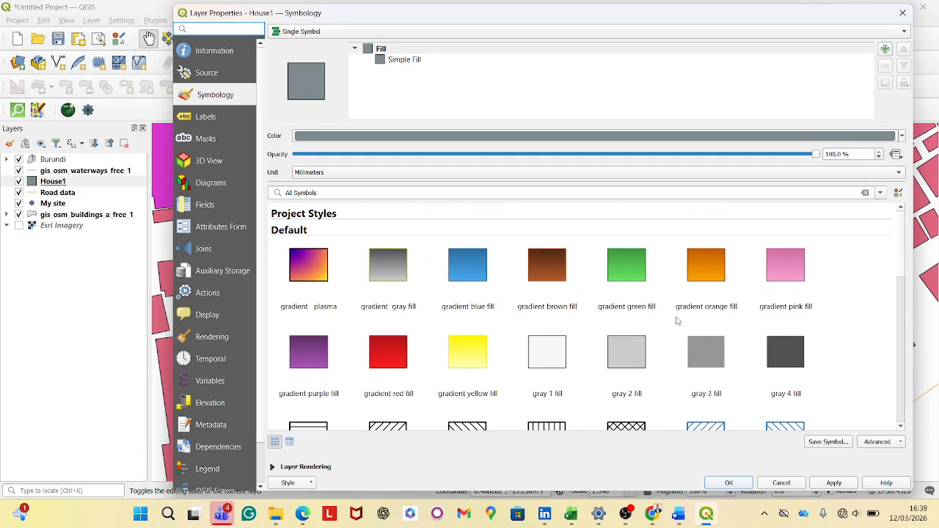
- Try several hues for the House1 fill colour and accept the olive green #b8c062
left_click(428, 137)
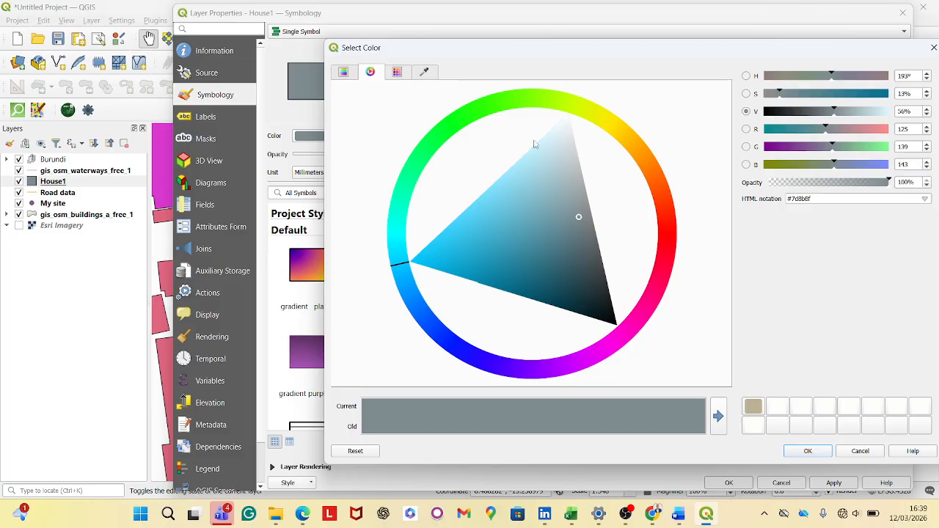
left_click_drag(517, 107, 463, 132)
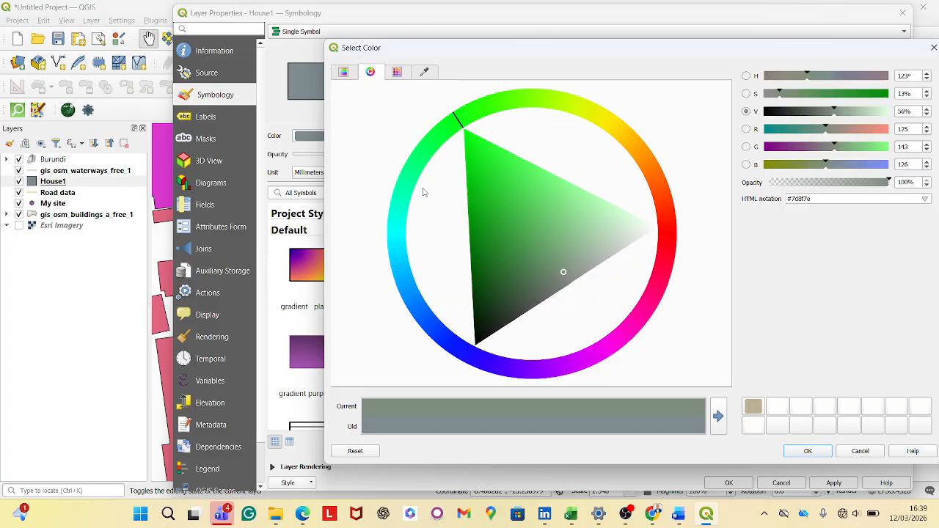
mouse_move(423, 192)
left_mouse_down()
mouse_move(402, 196)
mouse_move(395, 246)
left_mouse_up()
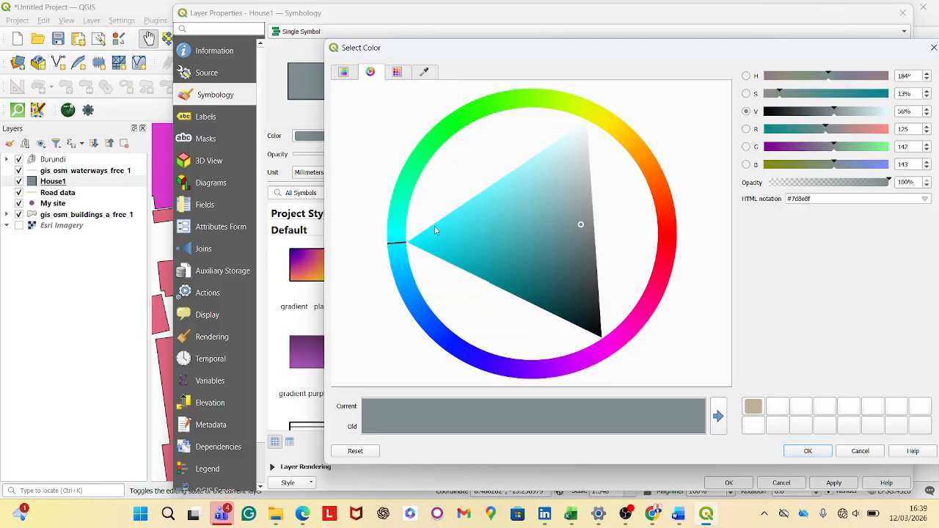
left_click(398, 196)
left_click(593, 107)
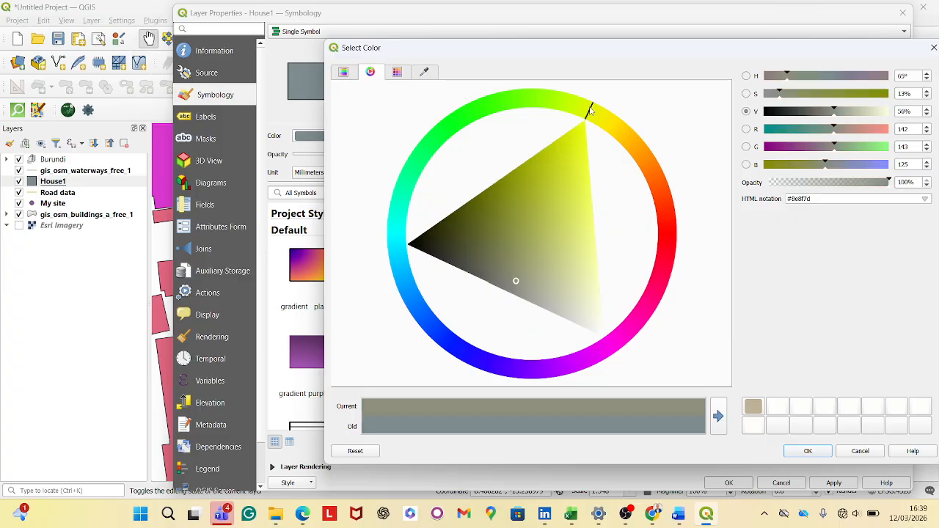
mouse_move(566, 237)
left_mouse_down()
mouse_move(563, 269)
mouse_move(548, 233)
left_mouse_up()
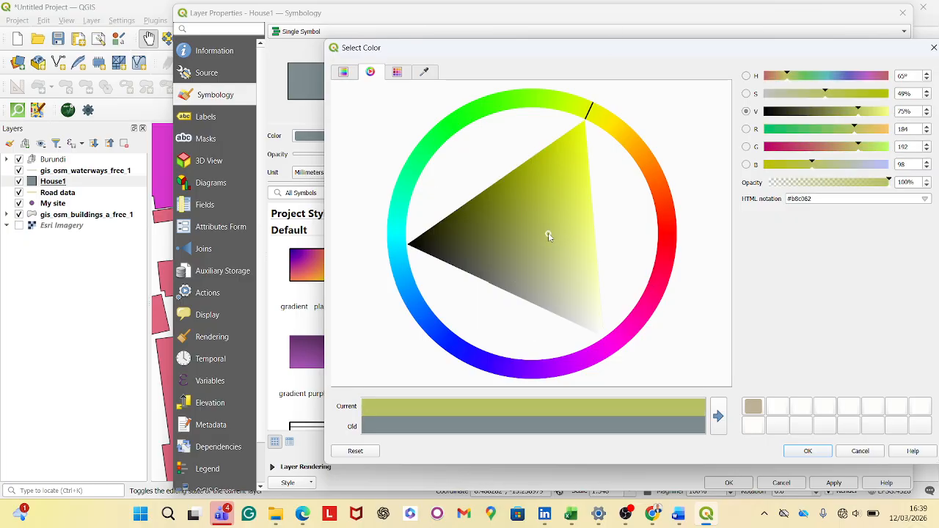
left_click(807, 451)
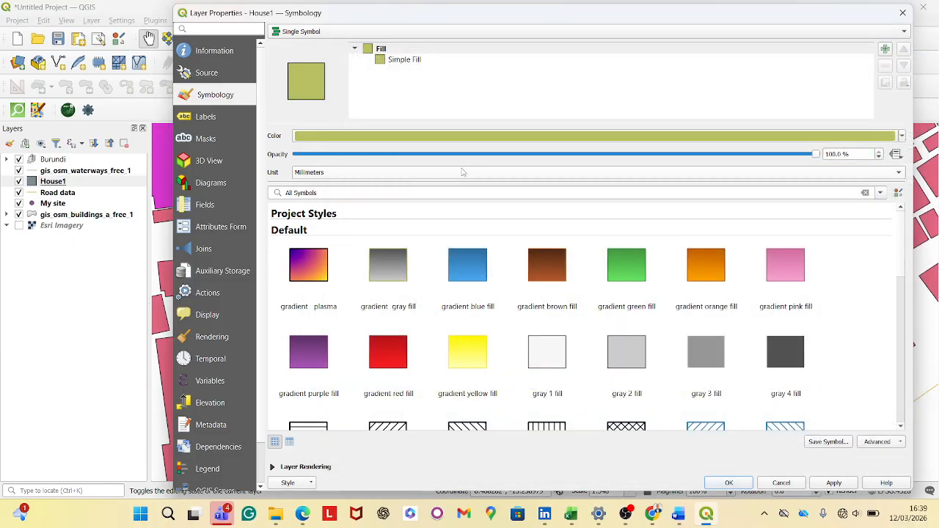
- Reopen the House1 fill colour and set its hue to 90°, saturation to 32% and value to 67%
left_click(478, 138)
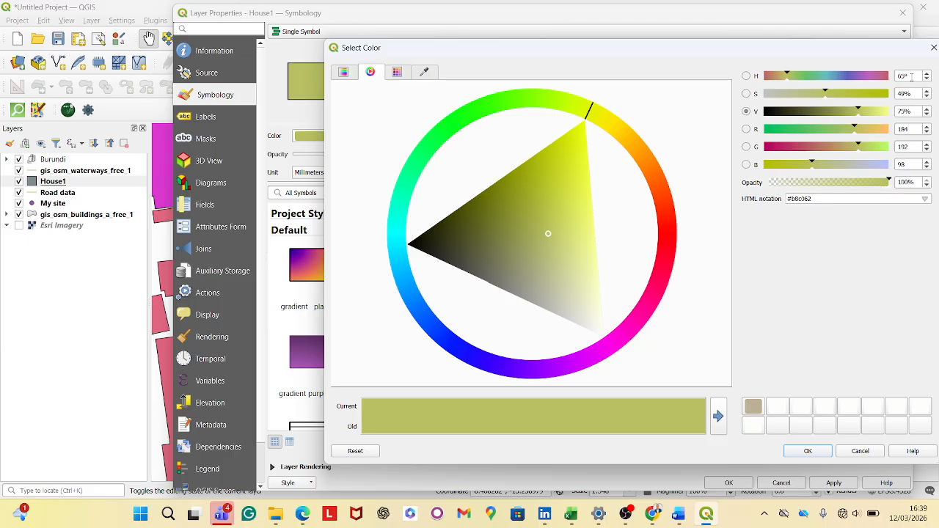
left_click_drag(911, 75, 896, 76)
type("90")
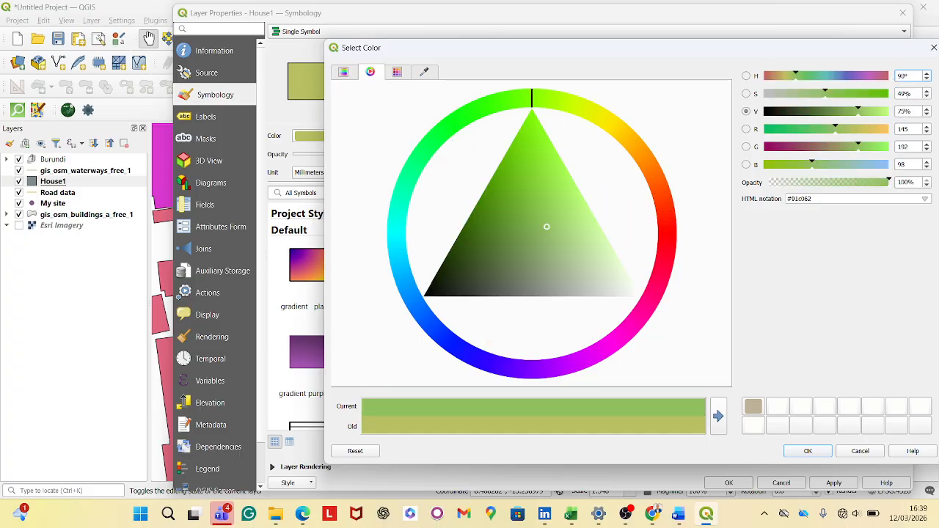
left_click_drag(906, 94, 899, 94)
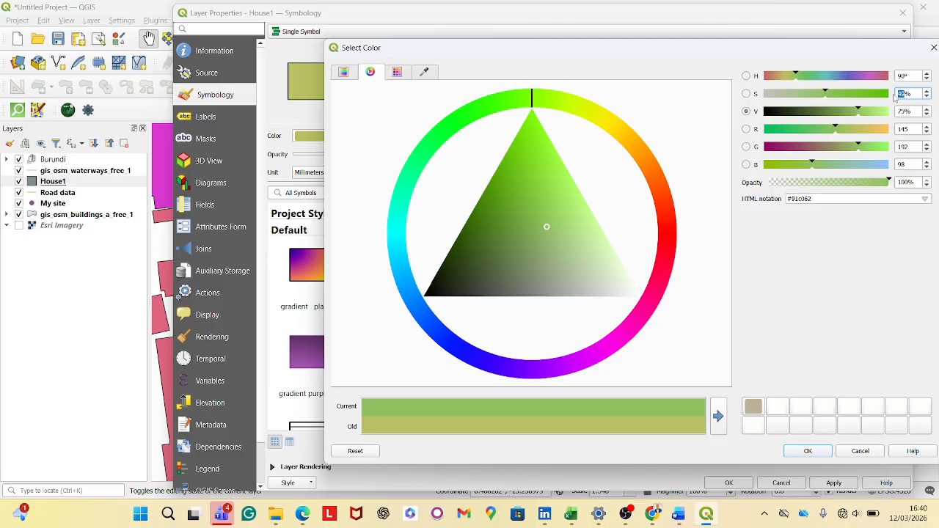
type("32")
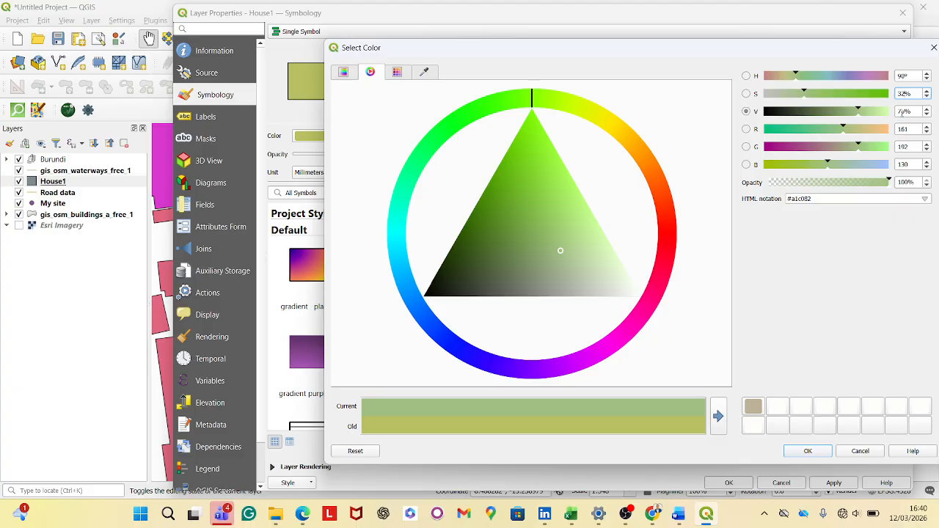
left_click_drag(905, 111, 898, 110)
type("67")
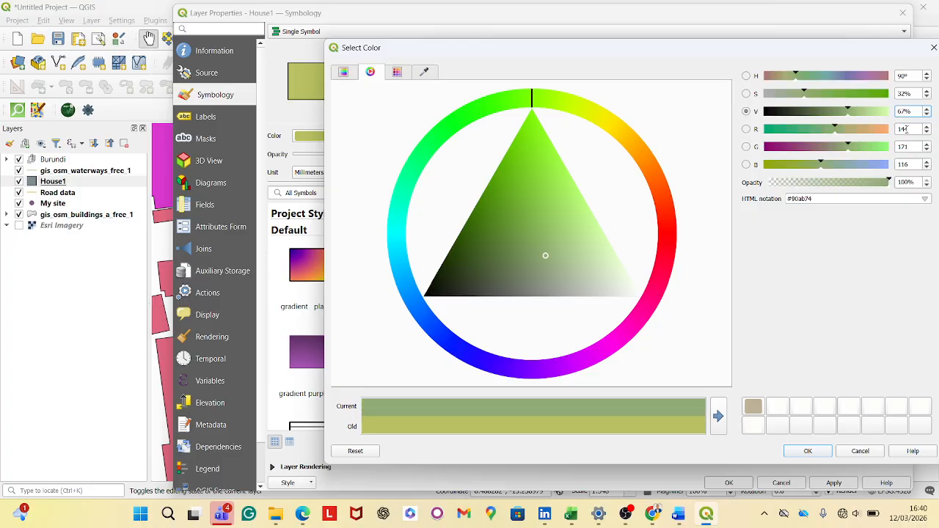
- Set the House1 fill colour's red component to 223 and green to 197, and accept the colour
left_click(911, 128)
type("223")
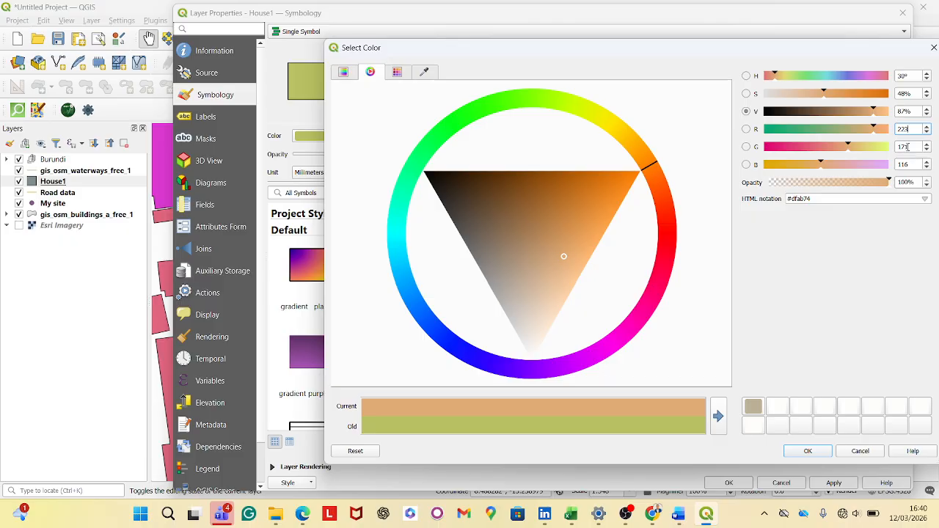
left_click_drag(912, 146, 894, 146)
type("1")
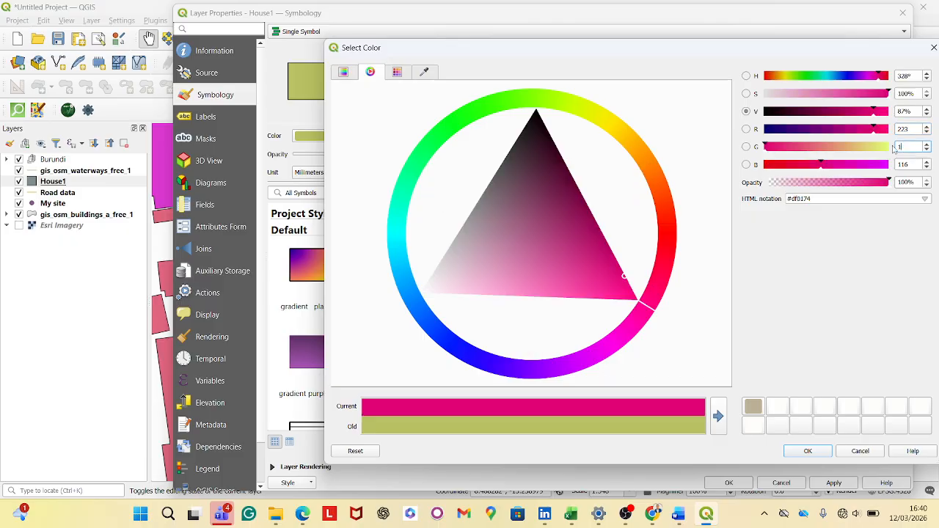
type("97")
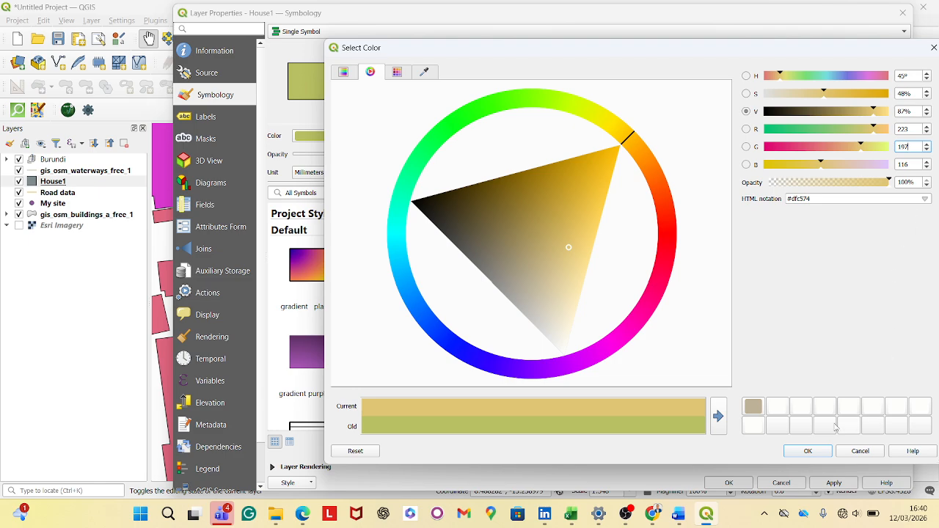
left_click(805, 451)
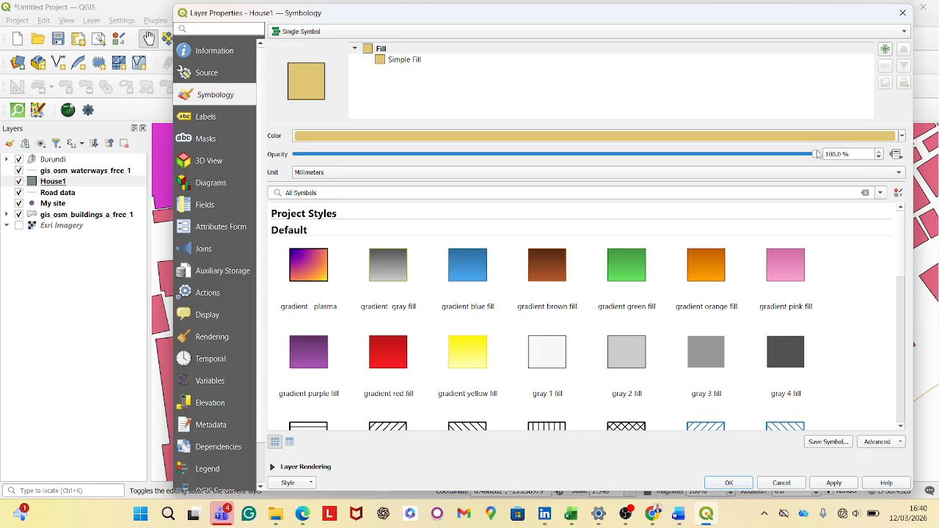
- Try a reduced opacity of 40% on the House1 symbol, and bring it back to full opacity
mouse_move(816, 154)
left_mouse_down()
mouse_move(560, 155)
mouse_move(826, 152)
left_mouse_up()
left_click_drag(838, 153, 824, 153)
type("4")
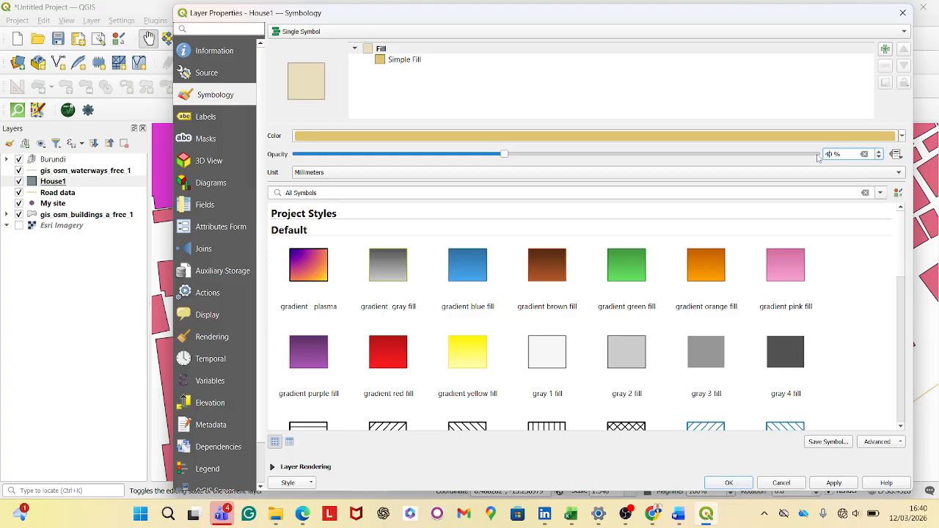
type("0")
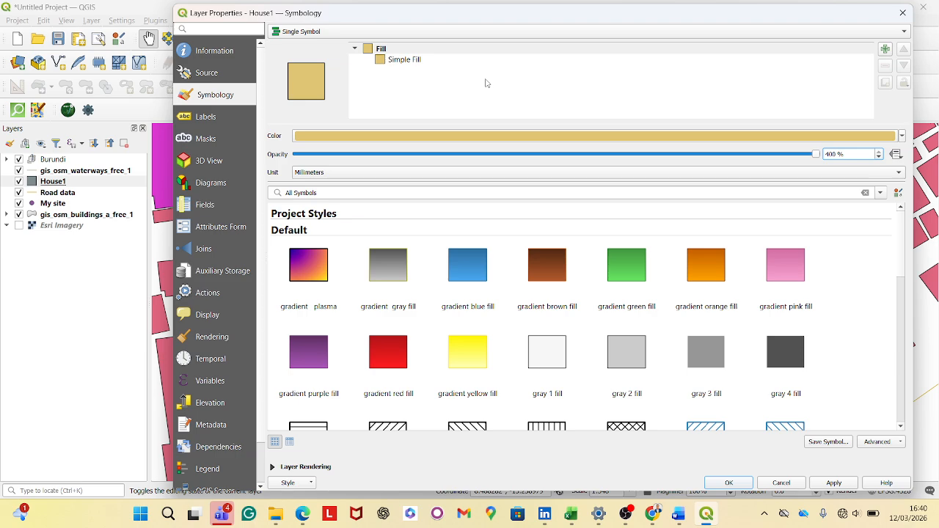
- Give the House1 simple fill a transparent stroke and accept the symbology changes
left_click(412, 60)
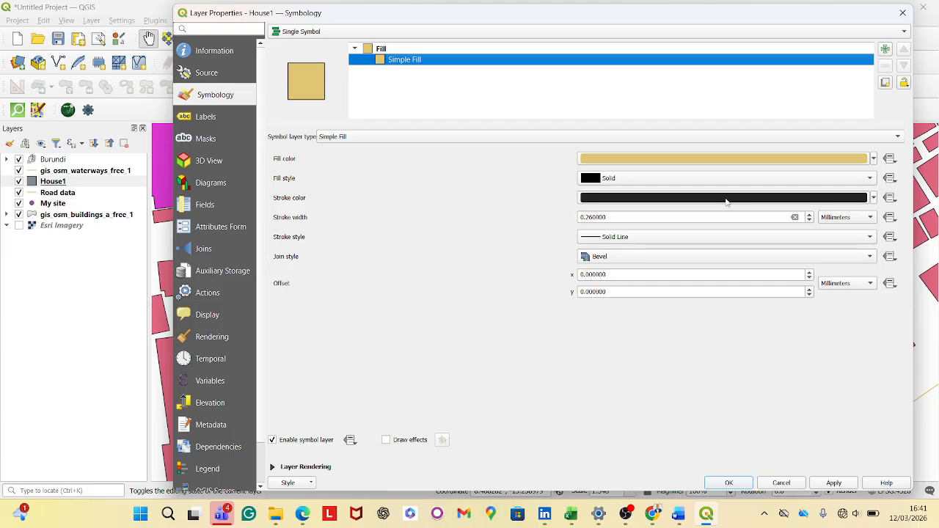
left_click(874, 198)
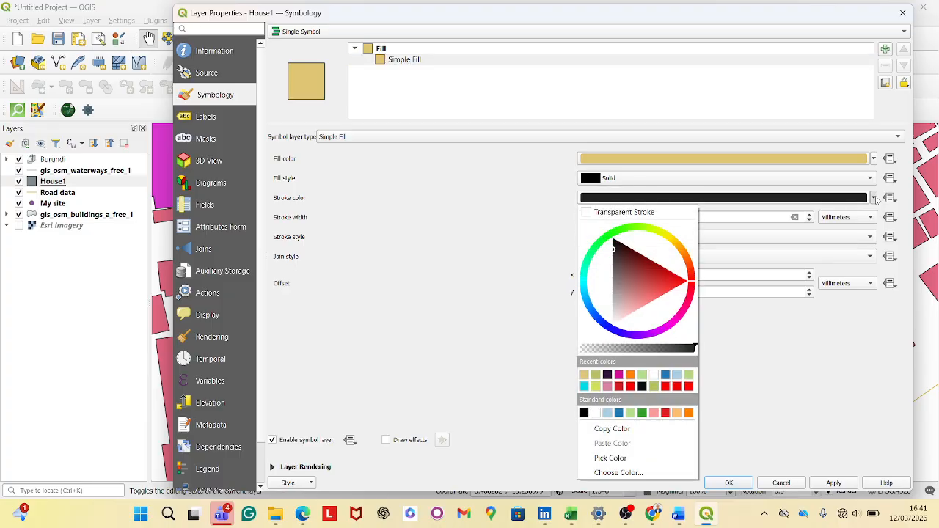
left_click(628, 213)
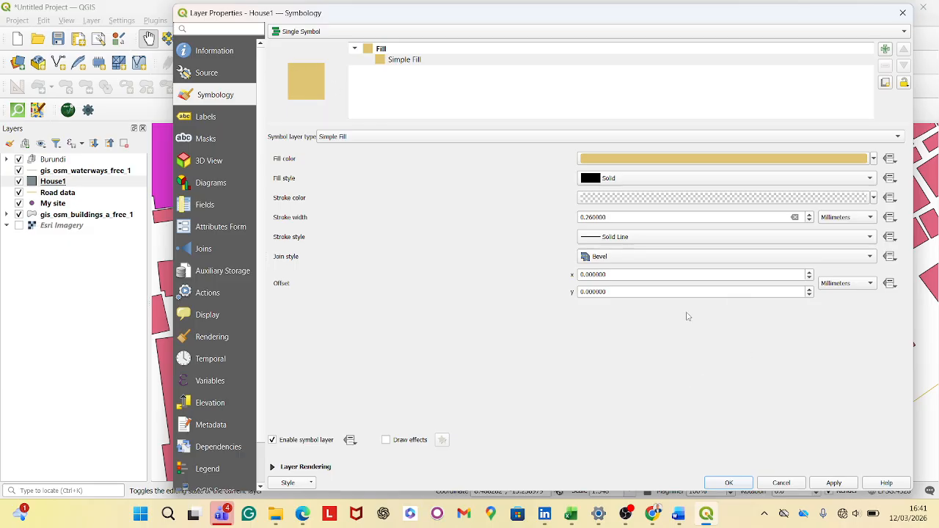
left_click(729, 483)
- Examine the restyled House1 polygon on the map among the surrounding buildings and roads
scroll(509, 274, "down", 2)
scroll(454, 342, "up", 1)
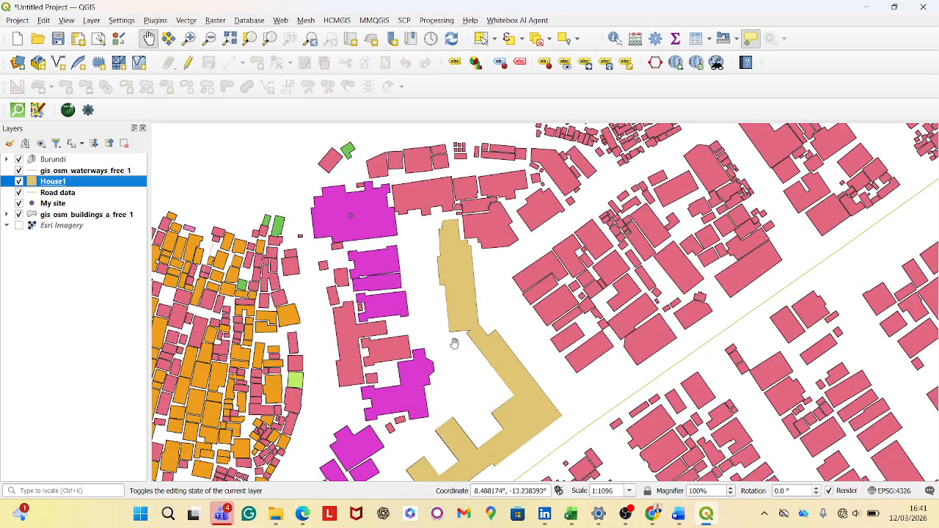
scroll(455, 336, "down", 1)
scroll(481, 364, "up", 1)
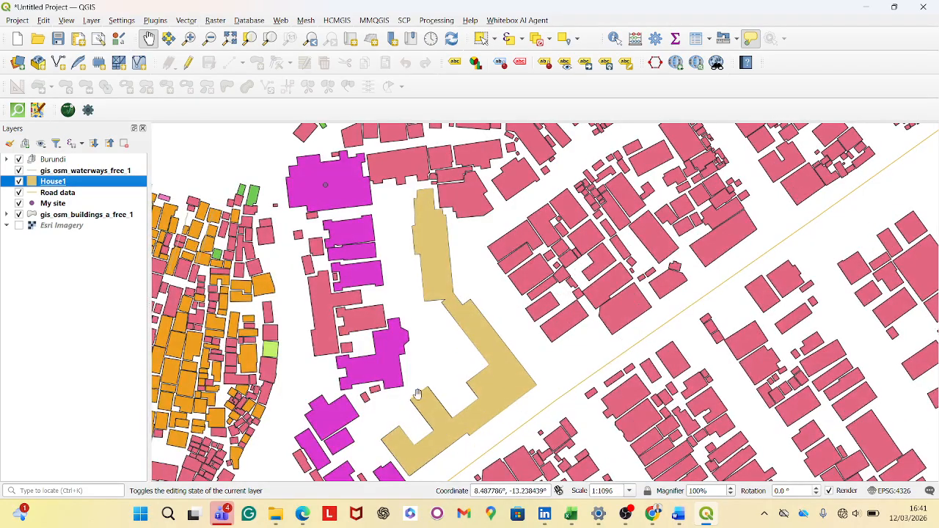
scroll(431, 269, "up", 1)
scroll(455, 267, "down", 1)
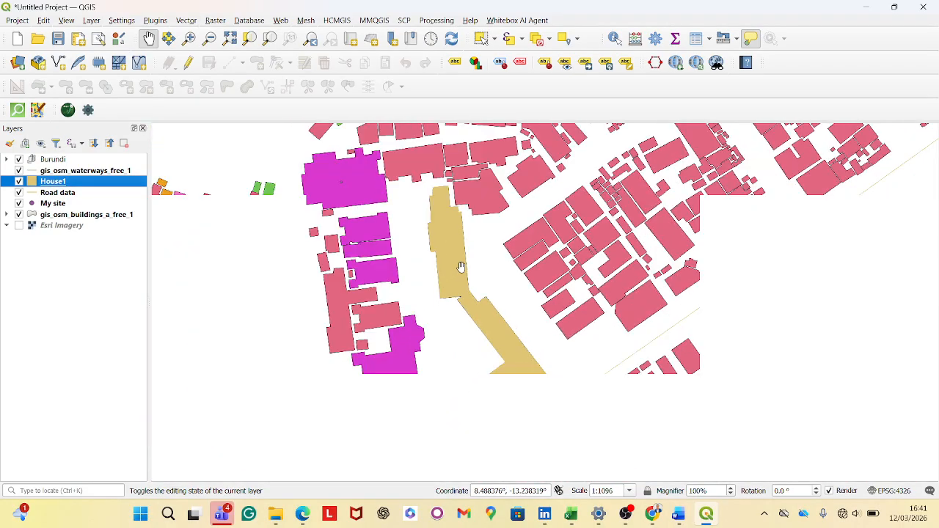
scroll(460, 266, "down", 1)
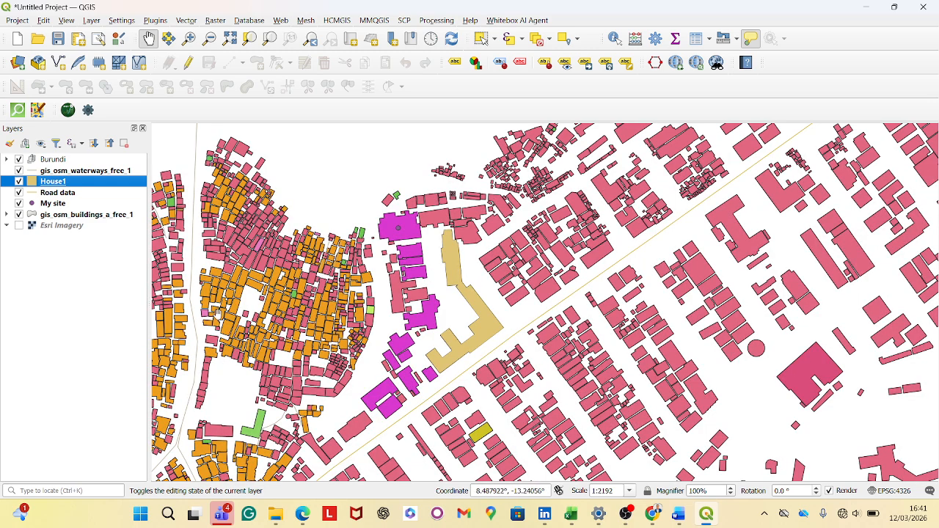
- Set the stroke width of Road data's simple line symbol to 1.2 millimetres in the layer's symbology properties
left_click(59, 192)
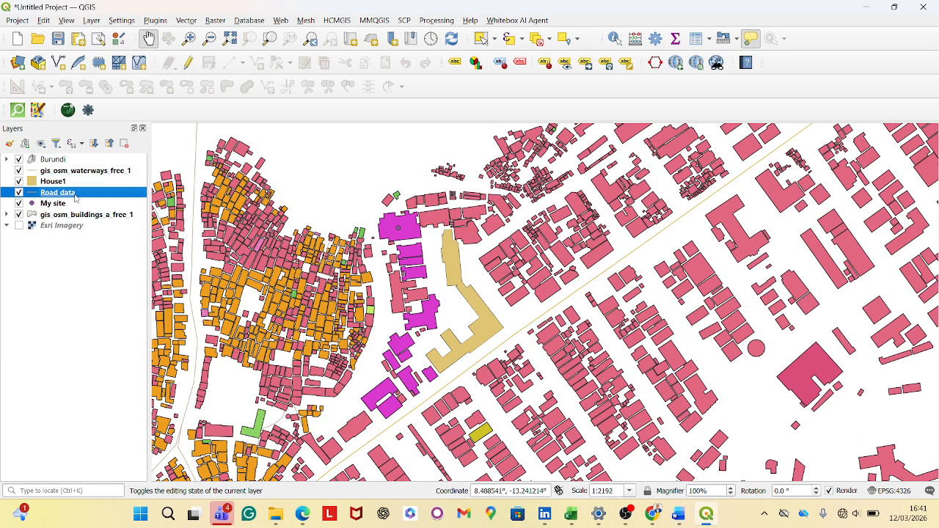
right_click(75, 197)
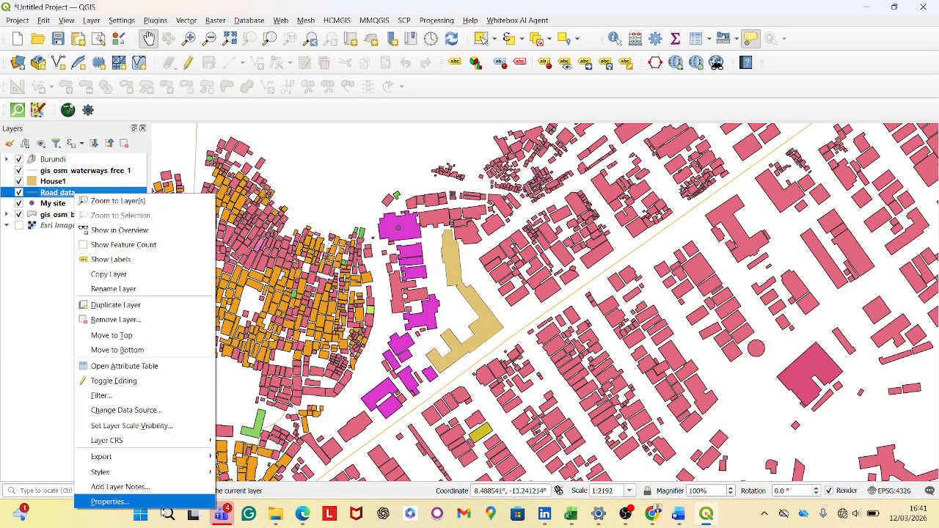
left_click(102, 502)
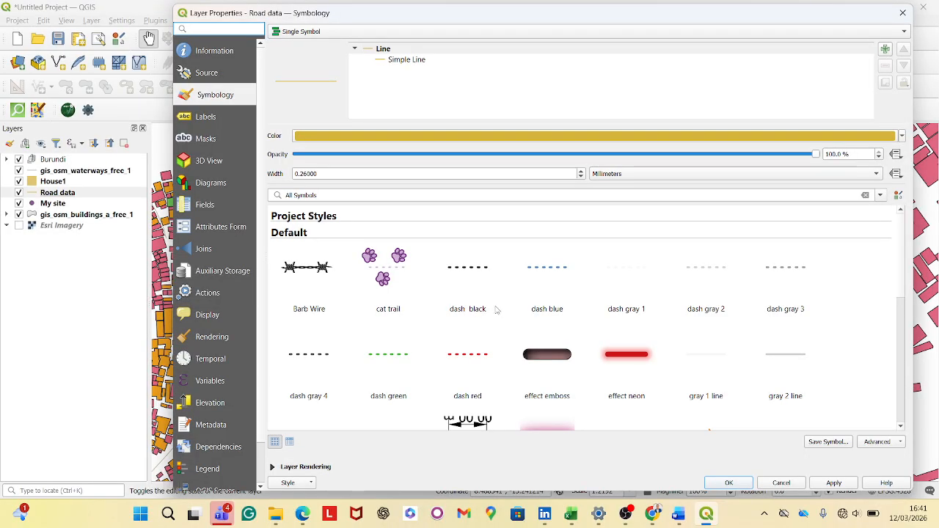
left_click(424, 62)
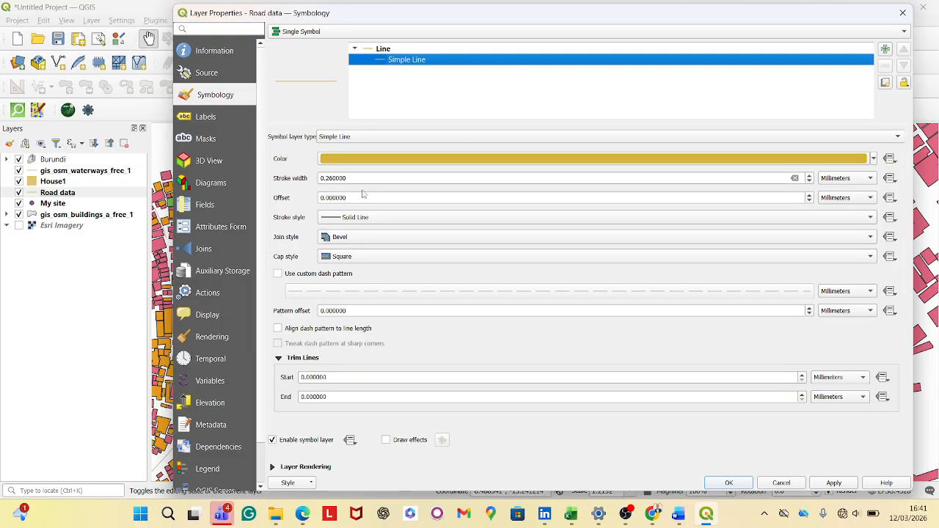
scroll(356, 177, "up", 10)
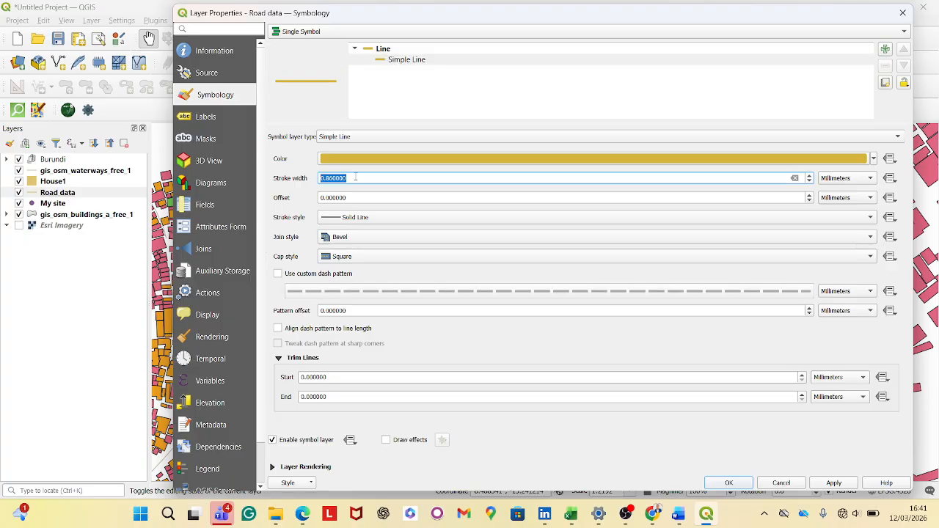
scroll(356, 177, "down", 10)
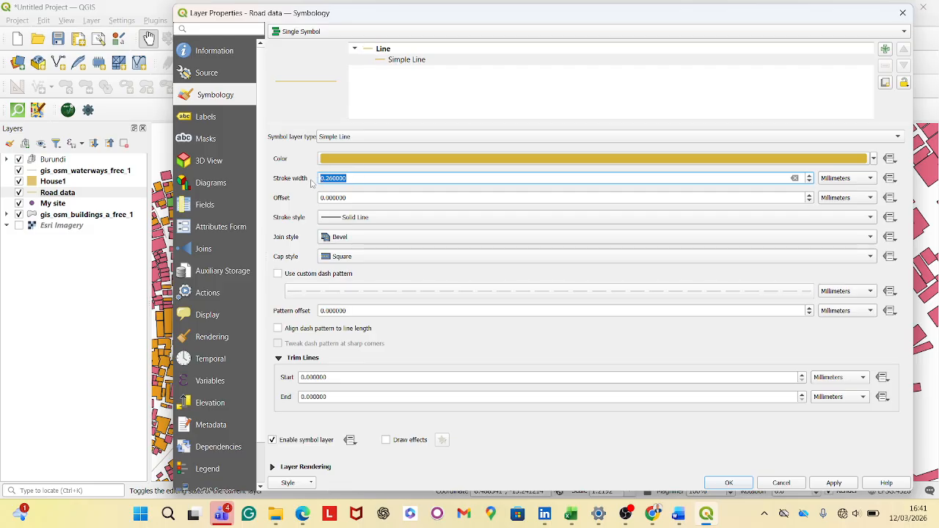
type("2")
key("BackSpace")
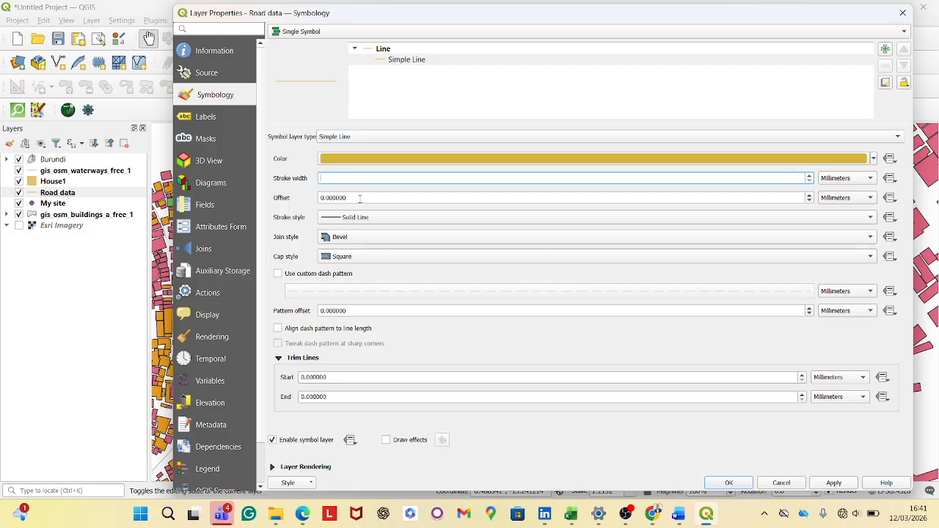
type("1.2")
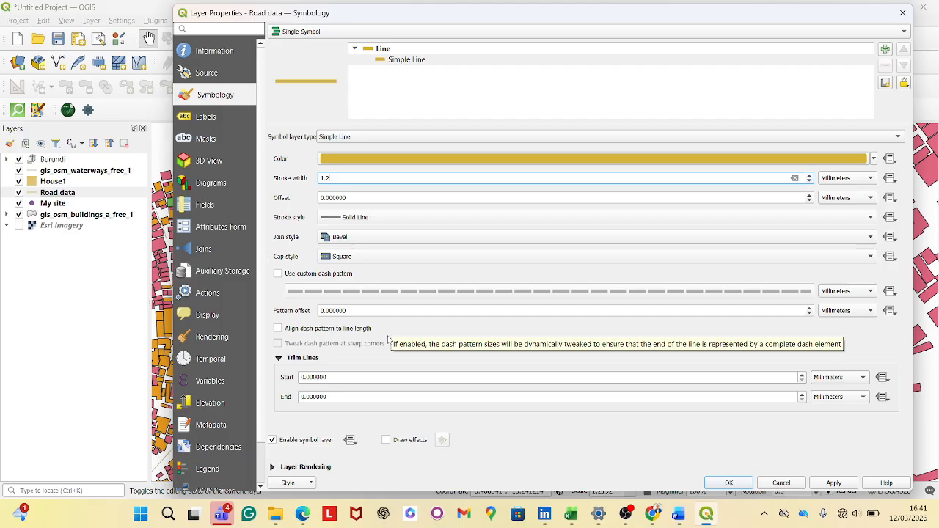
- Change Road data's stroke style to Dash Line, accept the symbology changes, and check the restyled road on the map
left_click(455, 219)
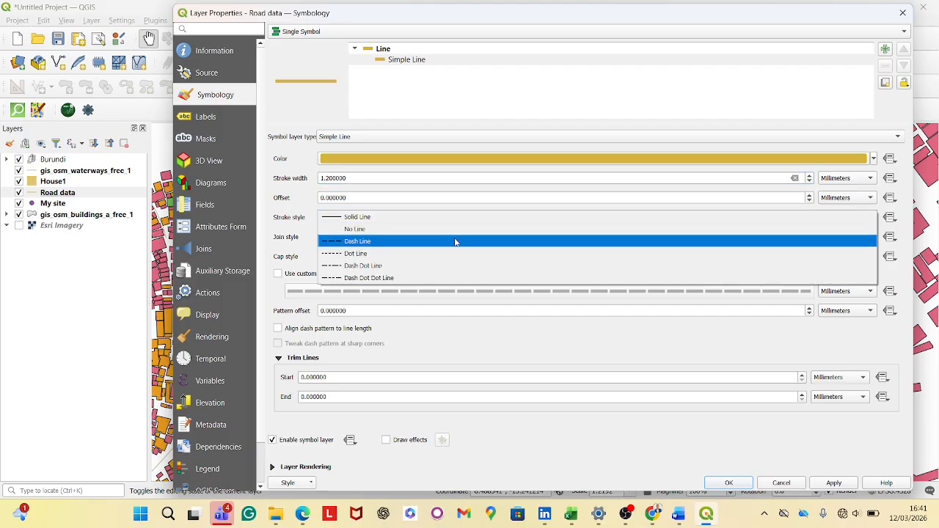
left_click(455, 241)
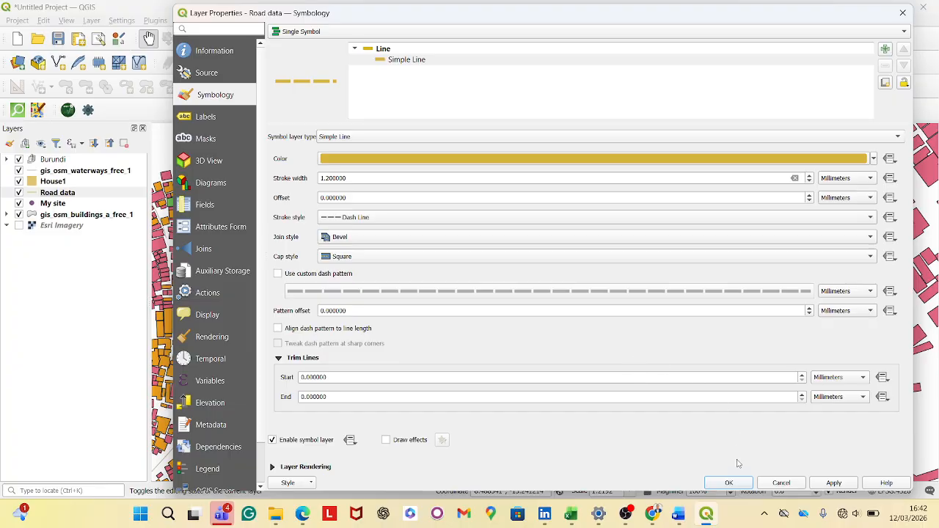
left_click(728, 483)
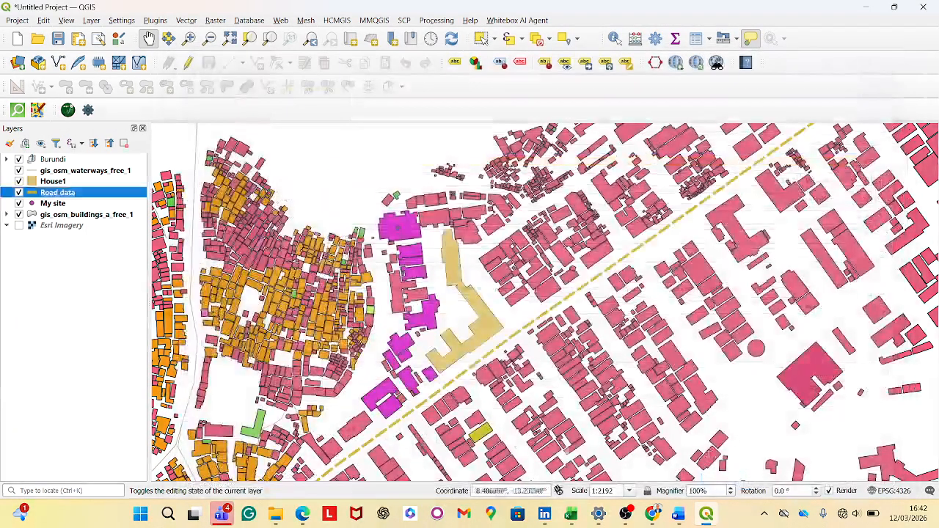
scroll(566, 352, "up", 2)
scroll(561, 352, "down", 2)
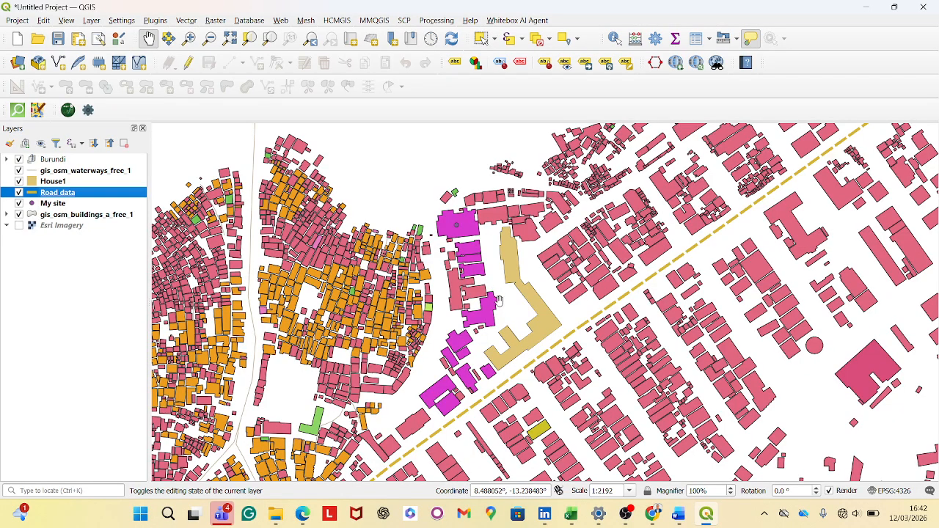
scroll(502, 302, "down", 1)
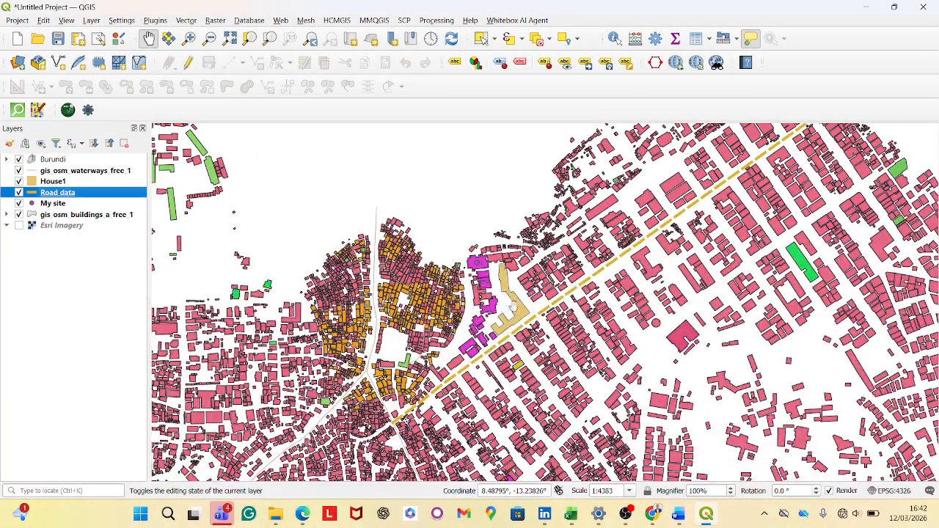